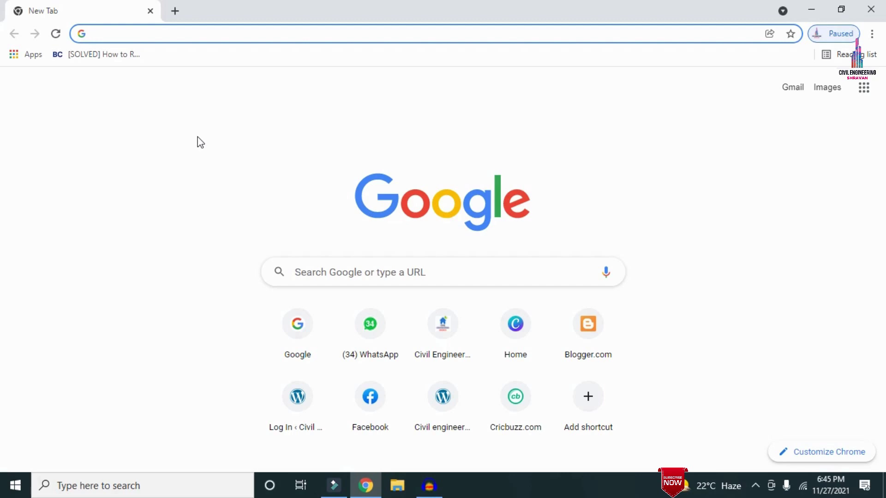
{"action": "type", "text": "http://civilbasics123.com/"}
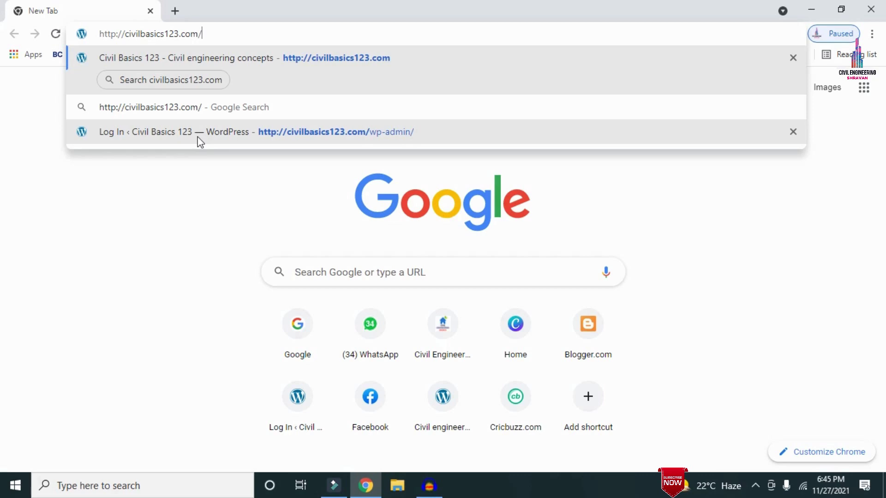
{"action": "key", "text": "Return"}
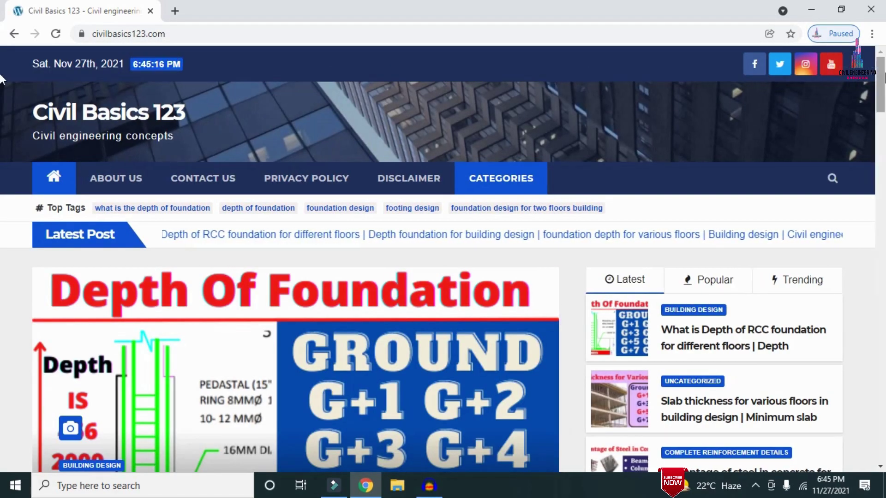
{"action": "scroll", "coordinate": [2, 80], "scroll_direction": "down", "scroll_amount": 6}
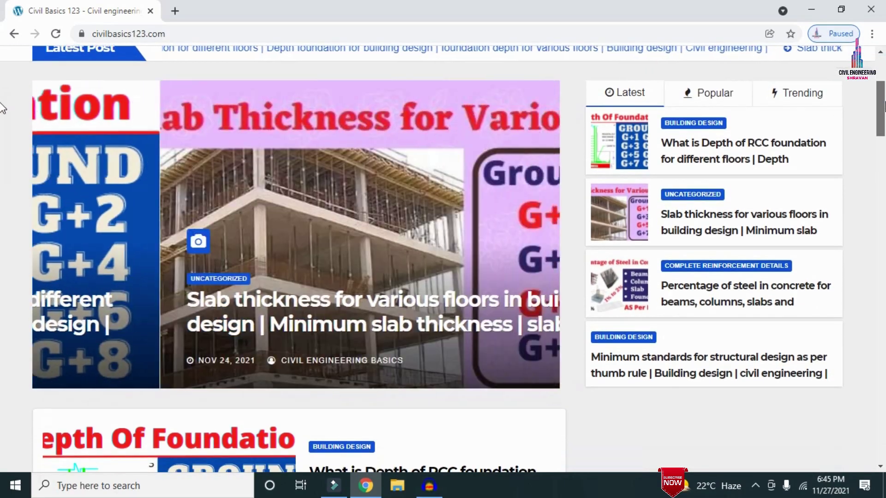
{"action": "scroll", "coordinate": [2, 139], "scroll_direction": "down", "scroll_amount": 4}
{"action": "scroll", "coordinate": [2, 138], "scroll_direction": "up", "scroll_amount": 11}
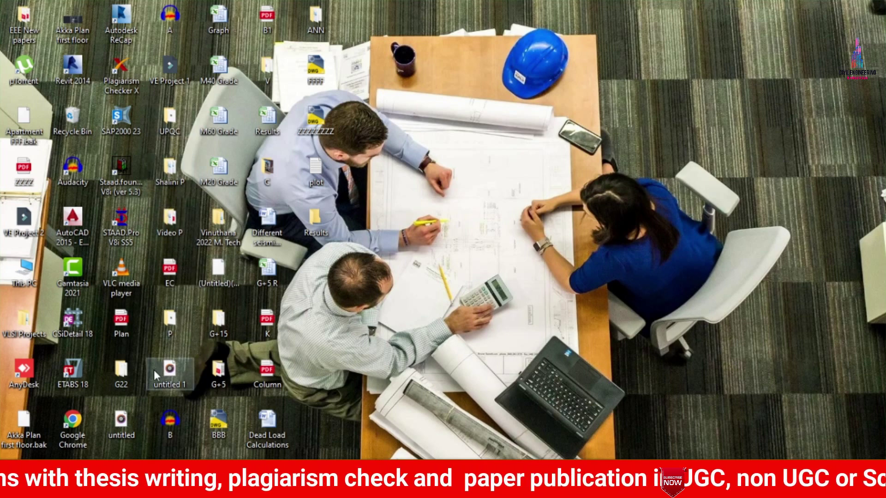
Open Final Plan Apartment.pdf, examine both apartment blocks and the column grid close up, and minimise the document.
{"action": "double_click", "coordinate": [219, 375]}
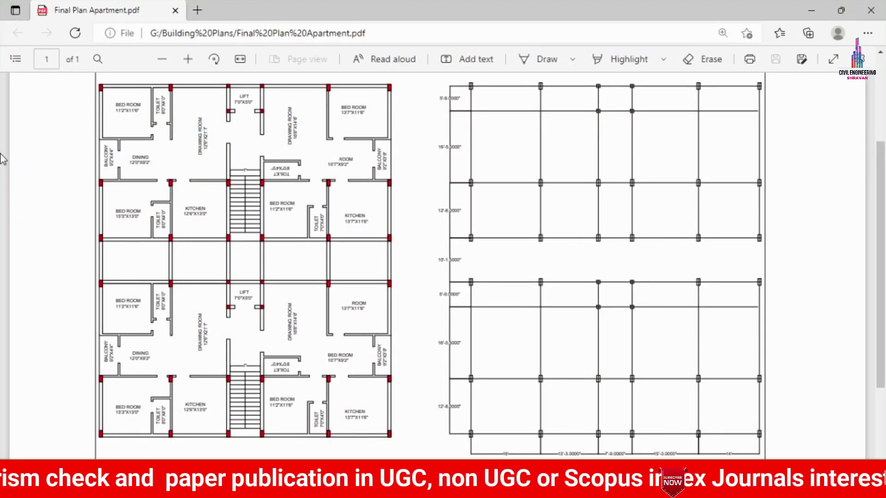
{"action": "scroll", "coordinate": [196, 237], "scroll_direction": "up", "scroll_amount": 2, "text": "ctrl"}
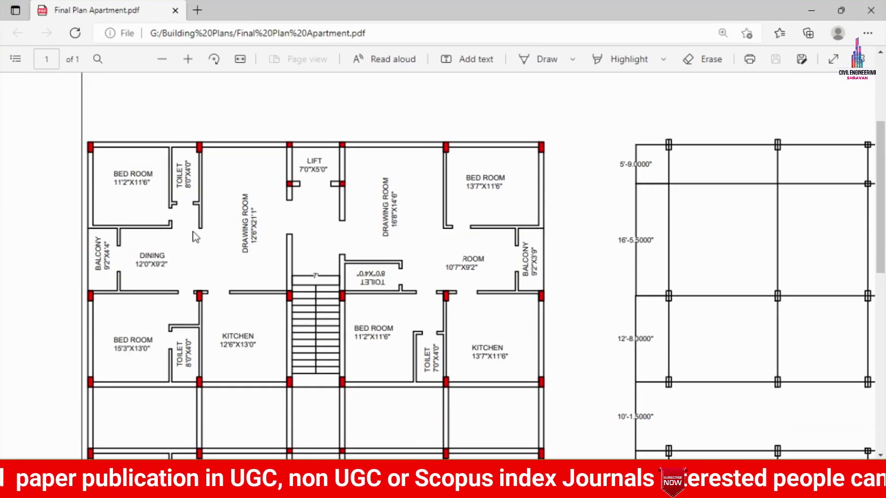
{"action": "scroll", "coordinate": [217, 433], "scroll_direction": "down", "scroll_amount": 5}
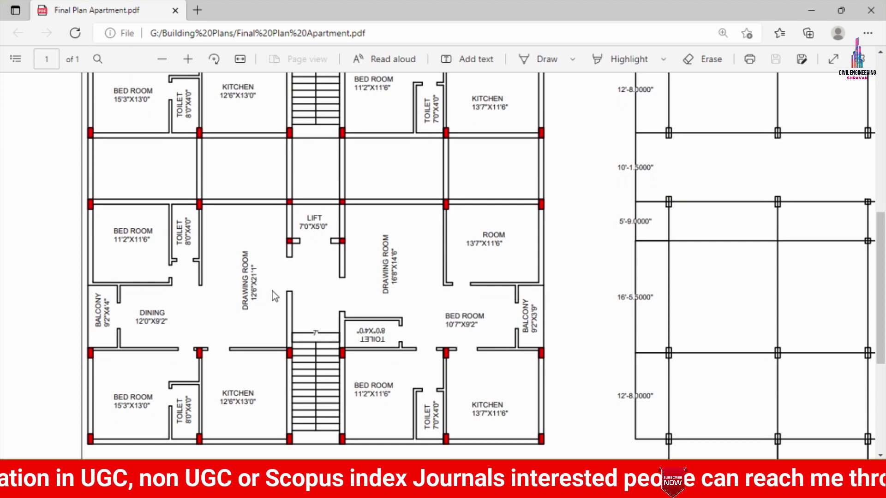
{"action": "scroll", "coordinate": [283, 279], "scroll_direction": "up", "scroll_amount": 8}
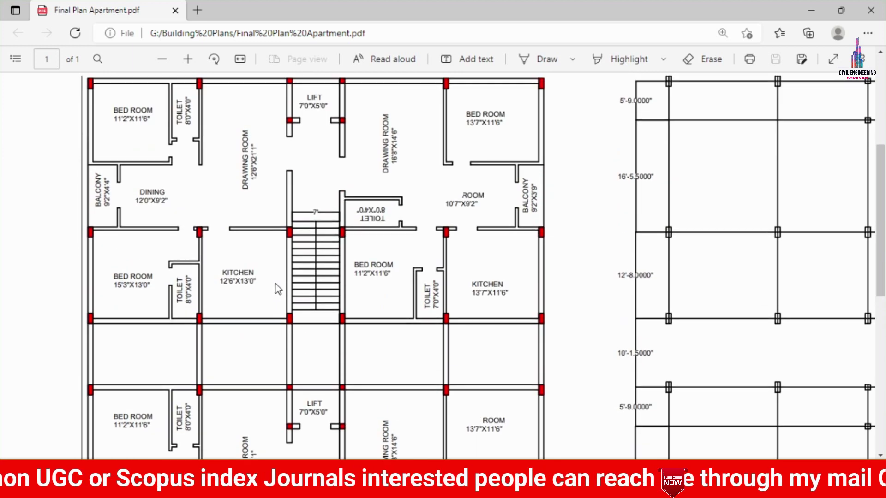
{"action": "scroll", "coordinate": [275, 283], "scroll_direction": "down", "scroll_amount": 4}
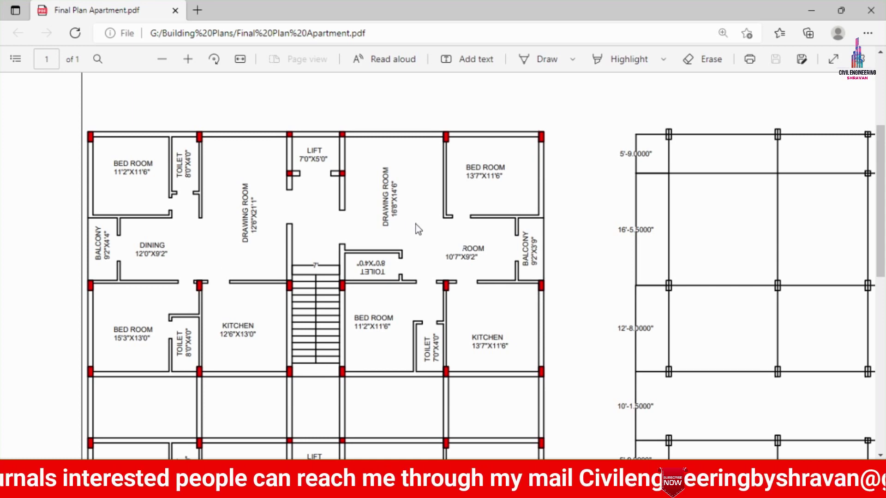
{"action": "scroll", "coordinate": [416, 225], "scroll_direction": "down", "scroll_amount": 7}
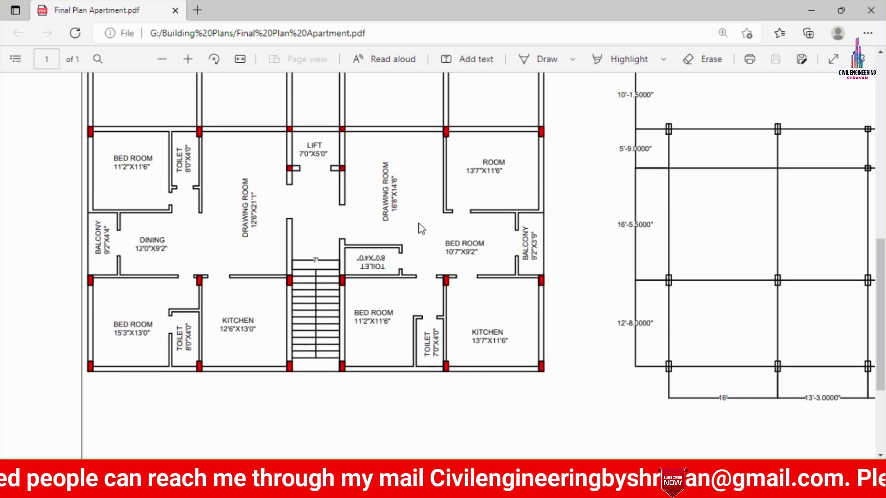
{"action": "left_click", "coordinate": [829, 5]}
{"action": "left_click", "coordinate": [776, 58]}
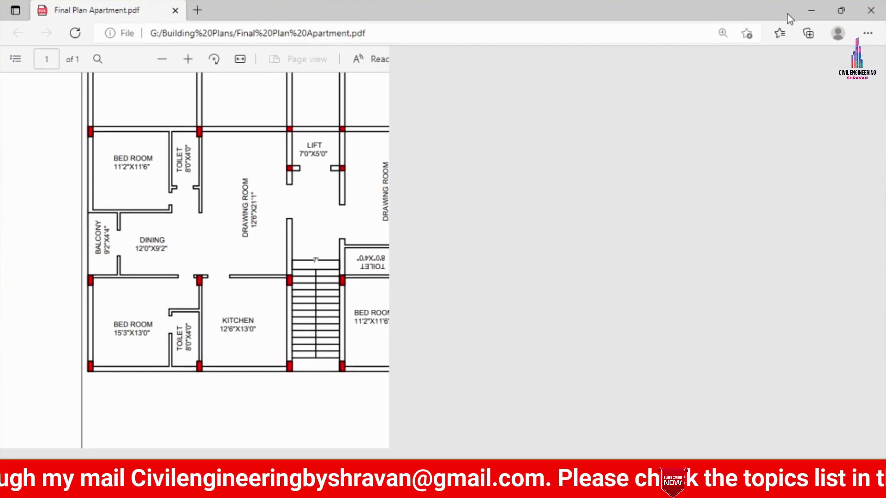
{"action": "left_click", "coordinate": [812, 7]}
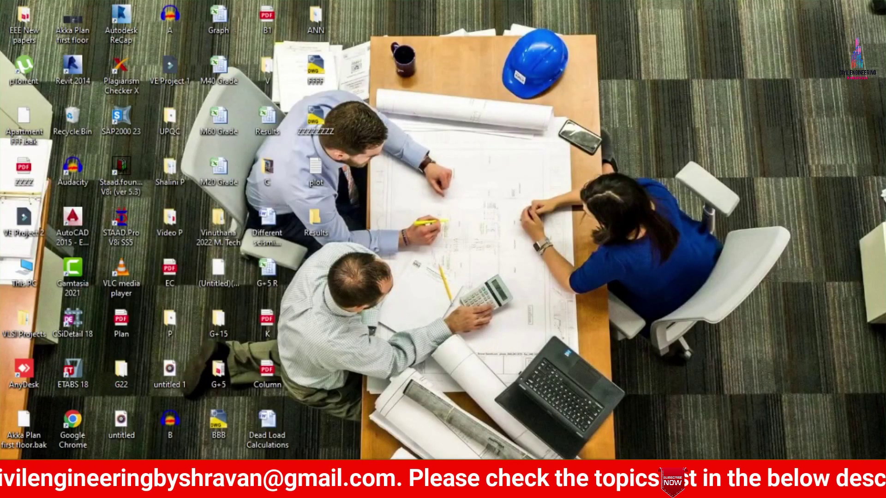
Switch to STAAD.Pro and highlight the members assigned to Plate Thickness, Rect 0.69x0.23, Rect 0.46x0.23 and Rect 0.30x0.30, one section after another.
{"action": "key", "text": "alt+Tab"}
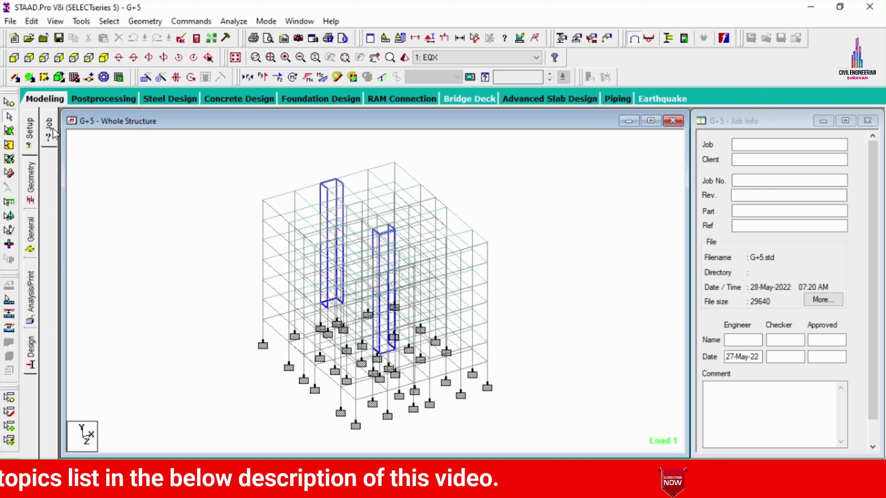
{"action": "left_click", "coordinate": [30, 199]}
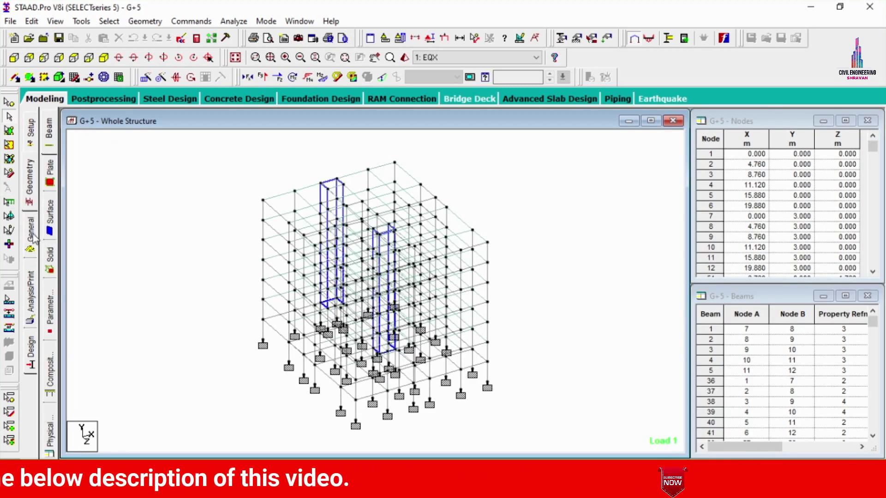
{"action": "left_click", "coordinate": [31, 231]}
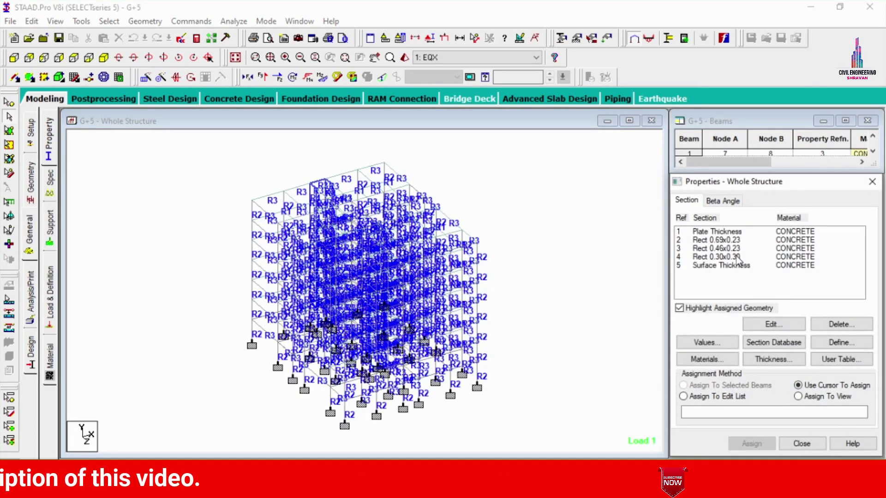
{"action": "left_click", "coordinate": [724, 232]}
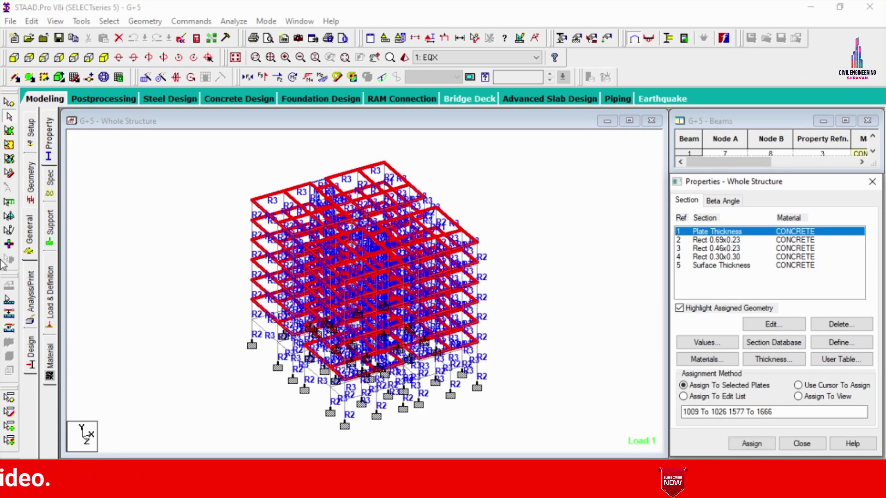
{"action": "left_click", "coordinate": [708, 240]}
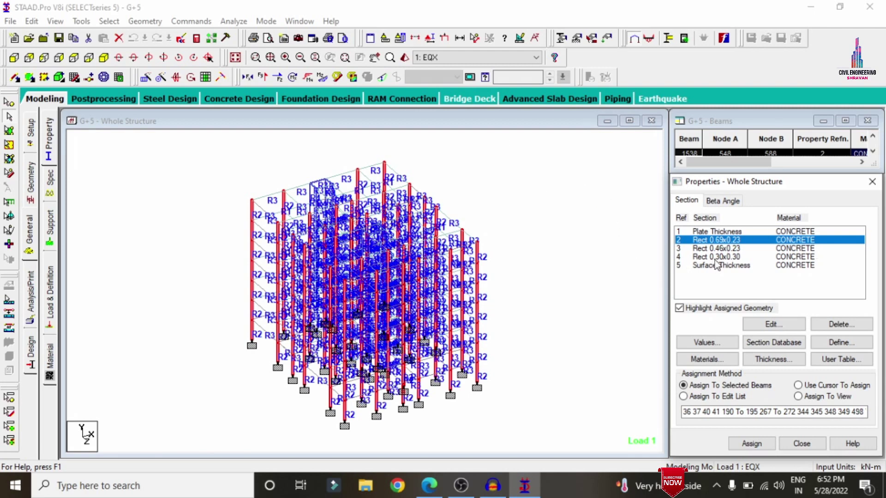
{"action": "left_click", "coordinate": [724, 249]}
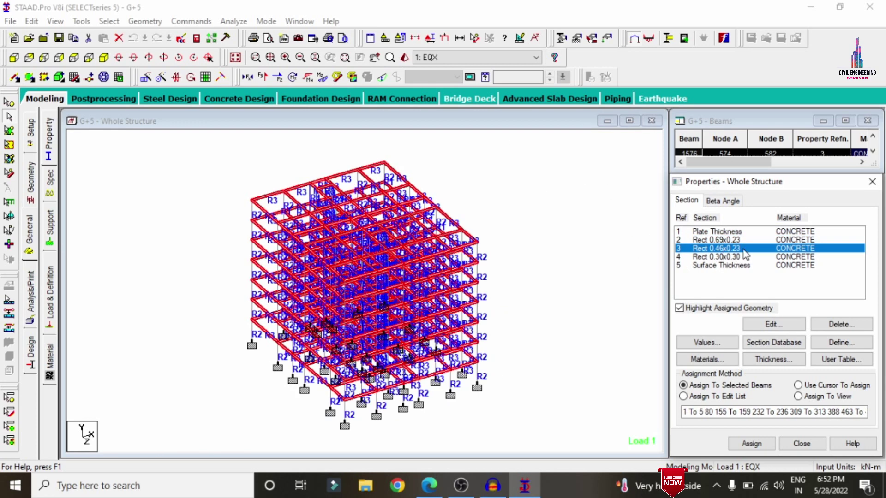
{"action": "left_click", "coordinate": [733, 257]}
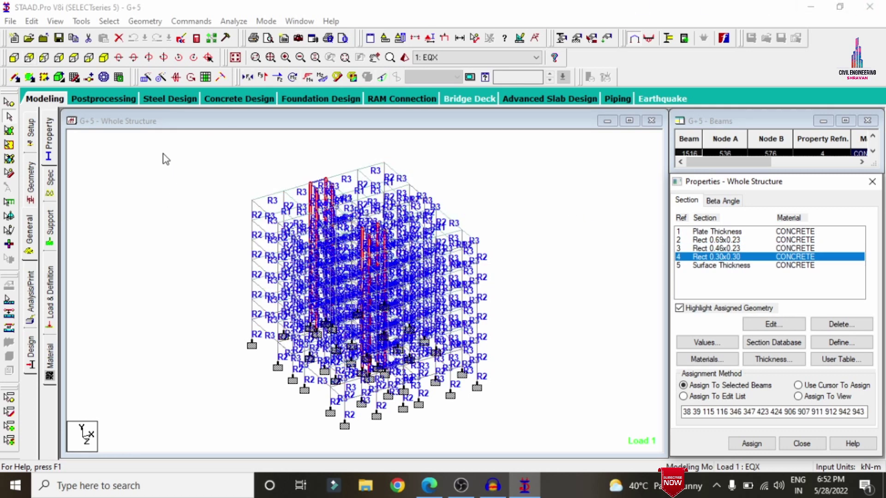
{"action": "left_click", "coordinate": [181, 200]}
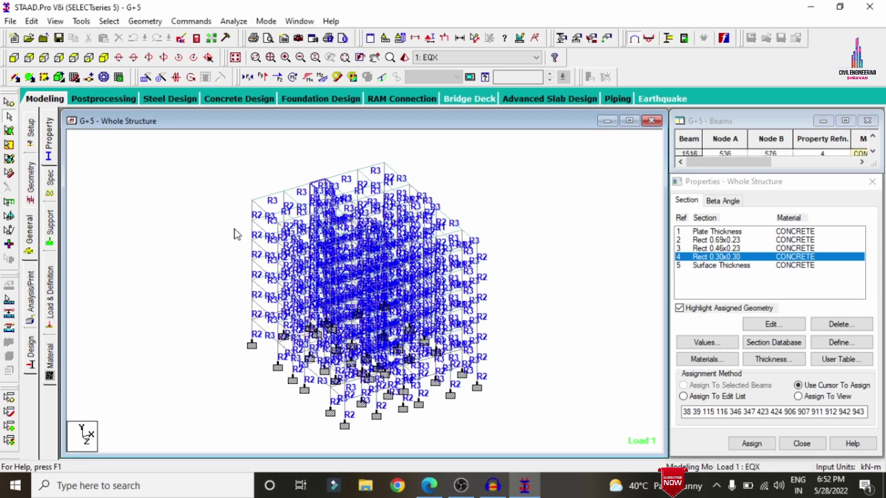
Enter postprocessing with all load cases selected and hide the displacement diagram on the structure.
{"action": "left_click", "coordinate": [118, 100]}
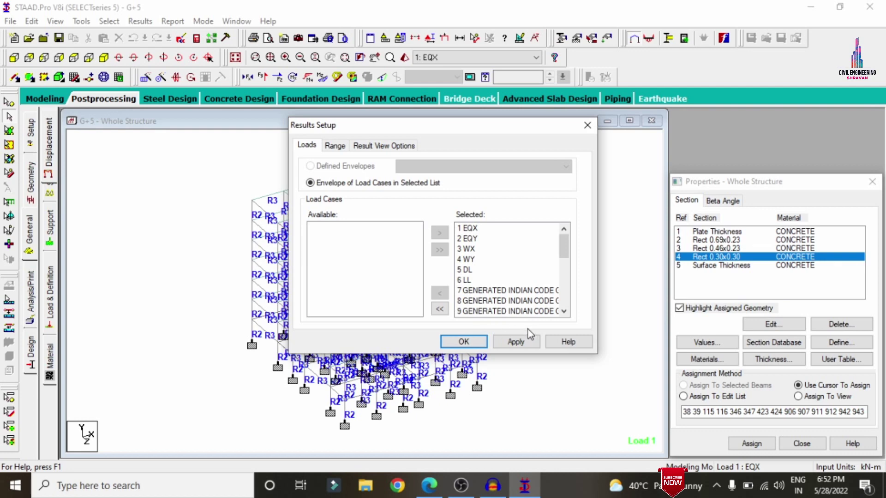
{"action": "left_click", "coordinate": [463, 341]}
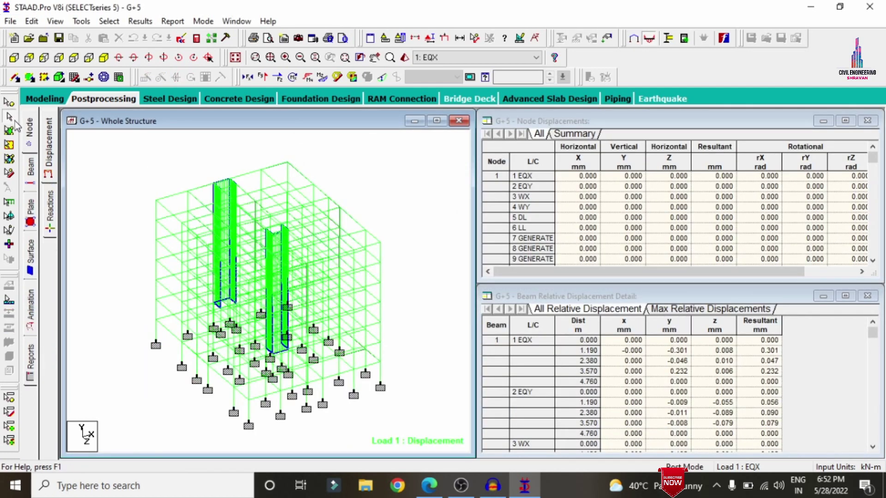
{"action": "left_click", "coordinate": [386, 81]}
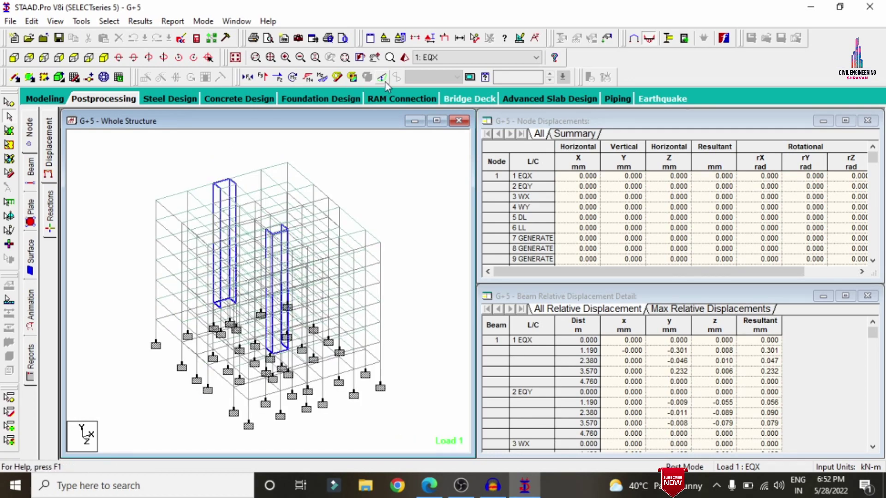
Check the concrete design details of the first roof-level beam at the rear corner and close them.
{"action": "double_click", "coordinate": [178, 194]}
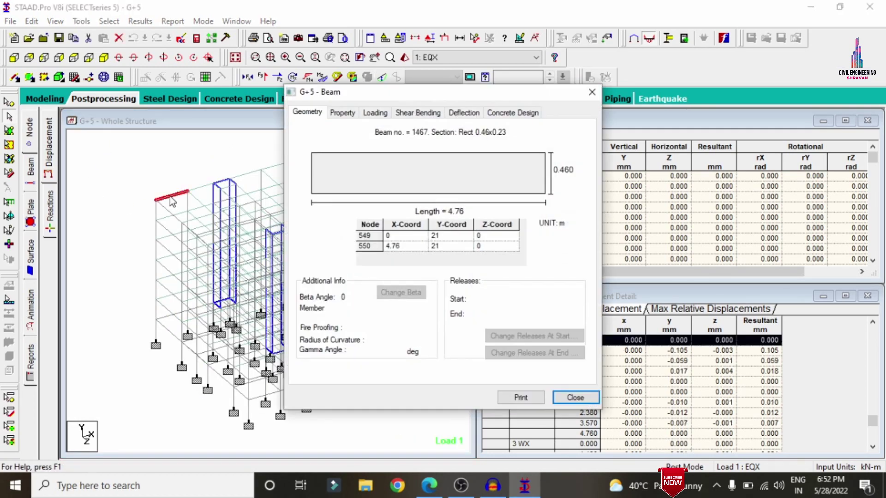
{"action": "left_click", "coordinate": [515, 113]}
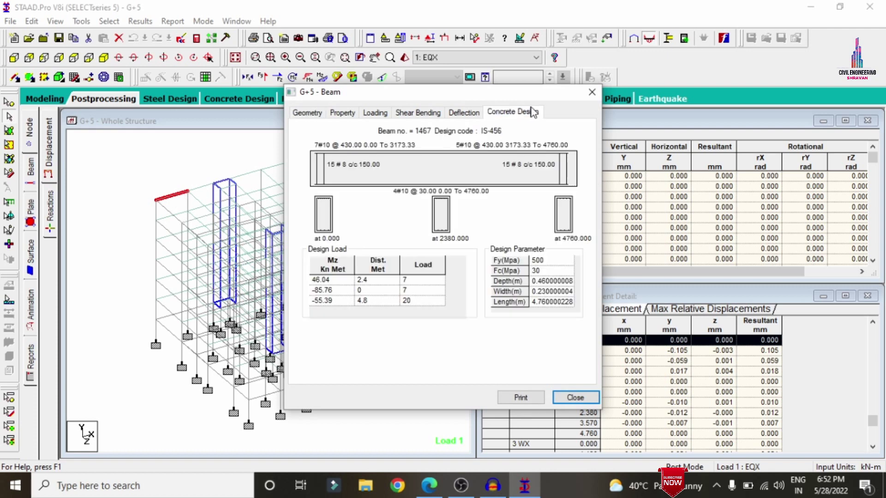
{"action": "left_click", "coordinate": [592, 94]}
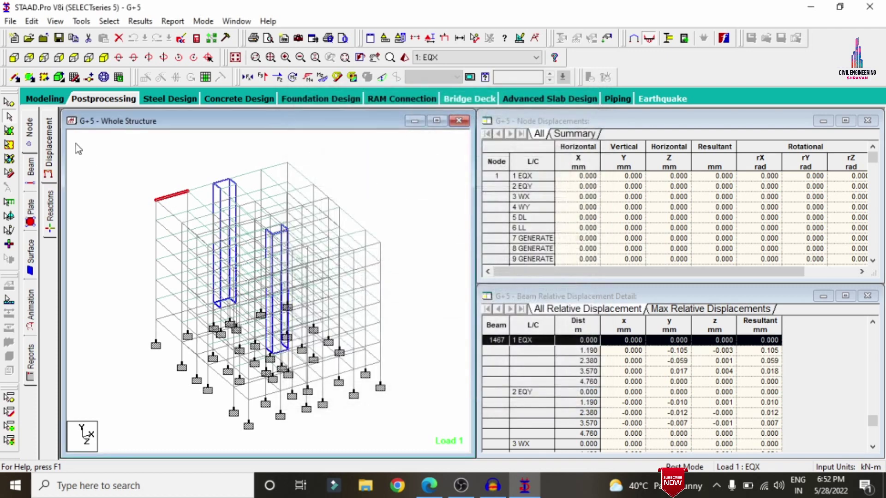
Isolate the roof-level members from the front elevation and show them in isometric view.
{"action": "left_click", "coordinate": [13, 57]}
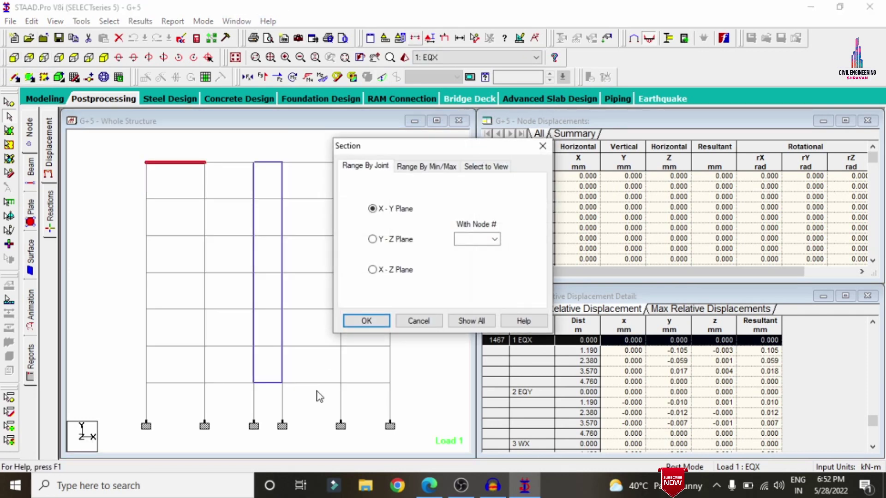
{"action": "left_click", "coordinate": [486, 167]}
{"action": "left_click", "coordinate": [366, 321]}
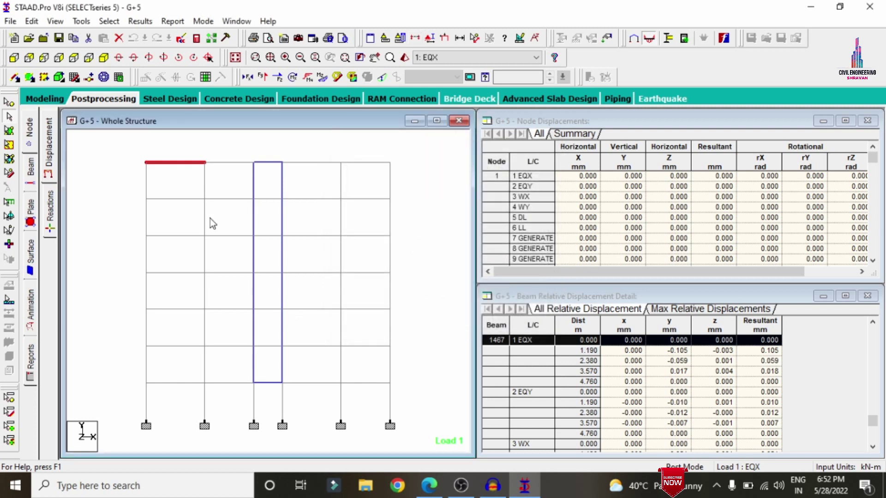
{"action": "left_click", "coordinate": [135, 151]}
{"action": "left_click_drag", "start_coordinate": [135, 151], "coordinate": [406, 168]}
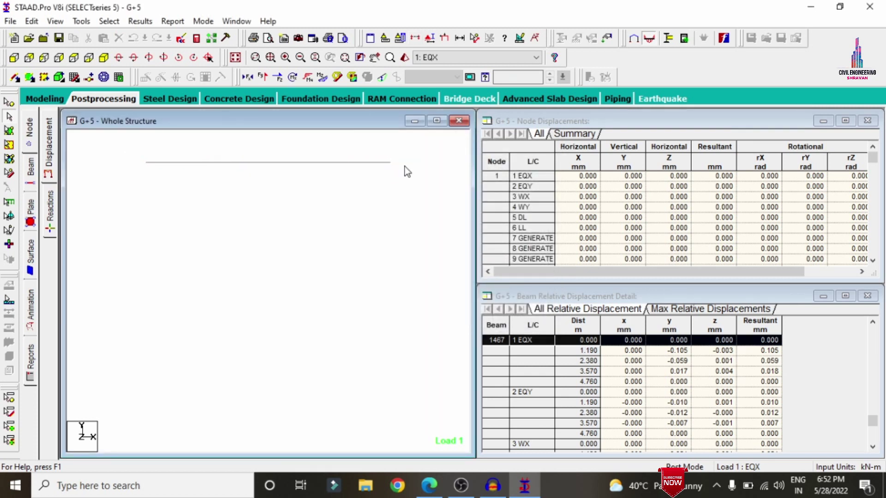
{"action": "left_click", "coordinate": [91, 57]}
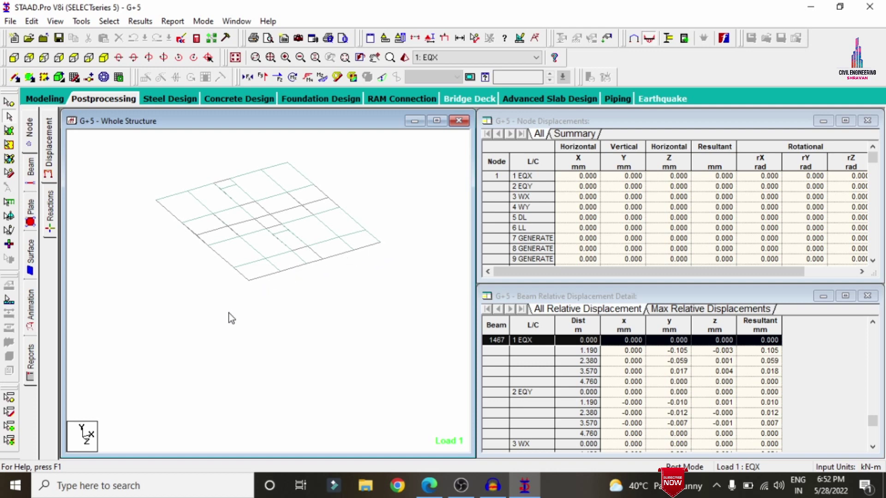
{"action": "scroll", "coordinate": [229, 314], "scroll_direction": "up", "scroll_amount": 1}
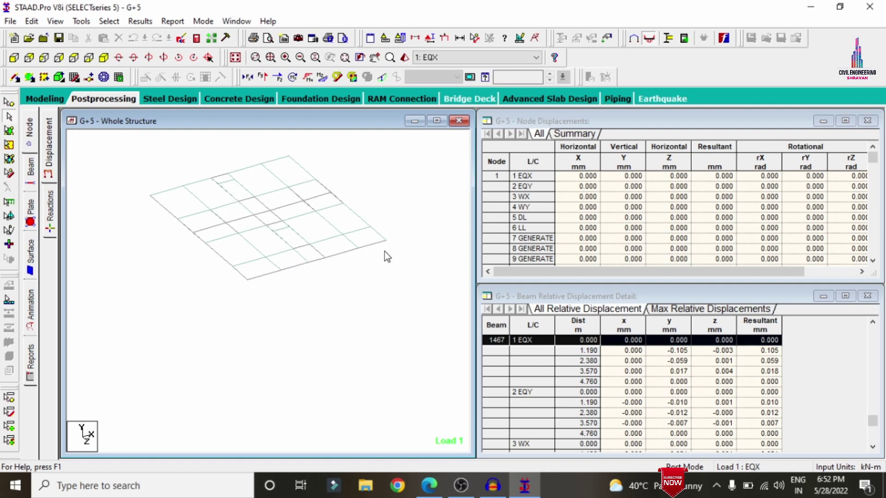
Examine the concrete design and geometry of the front corner roof beam, with its details window moved clear of the model.
{"action": "double_click", "coordinate": [268, 273]}
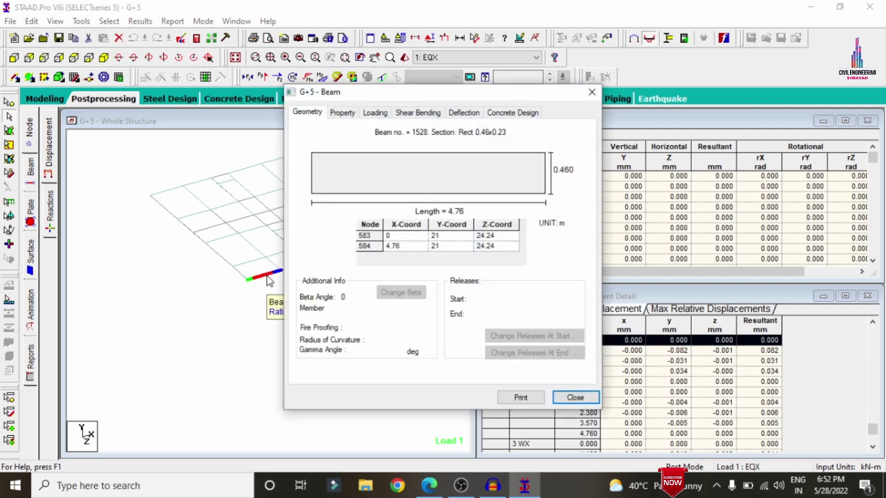
{"action": "left_click", "coordinate": [511, 112]}
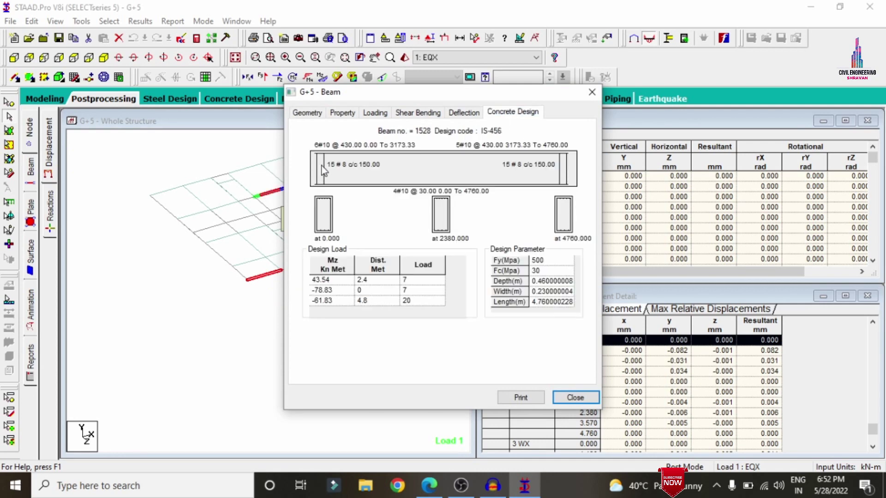
{"action": "left_click_drag", "start_coordinate": [426, 93], "coordinate": [514, 70]}
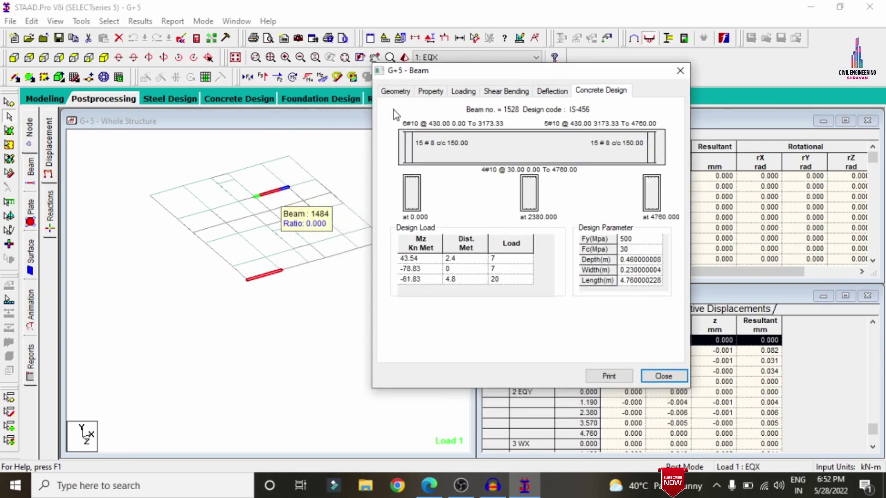
{"action": "left_click", "coordinate": [390, 92]}
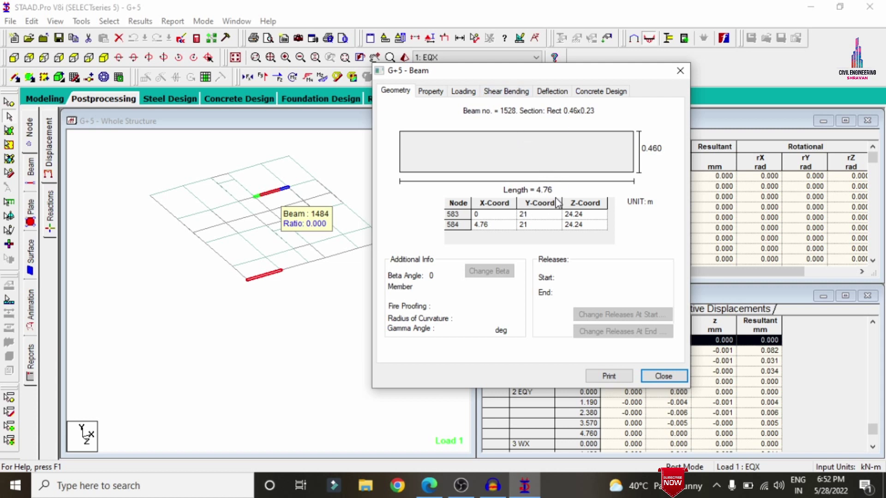
Show the concrete design of the front corner roof beam and print it with Microsoft Print to PDF.
{"action": "left_click", "coordinate": [599, 92]}
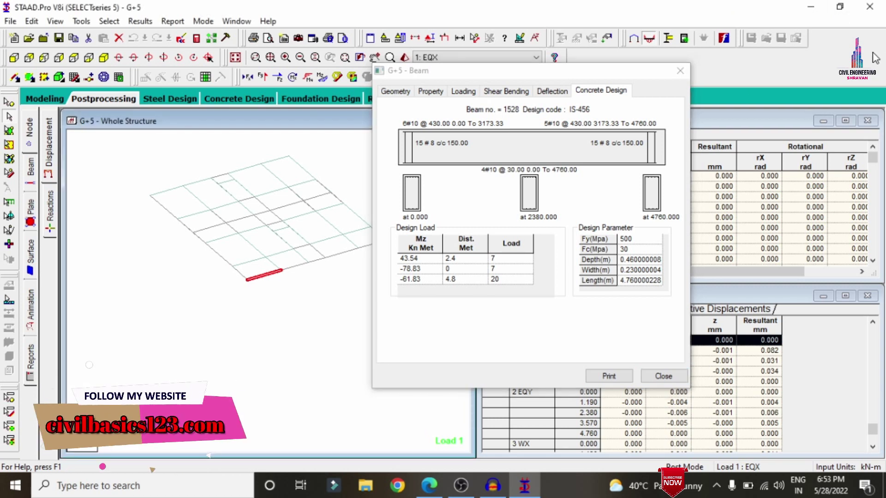
{"action": "right_click", "coordinate": [825, 187]}
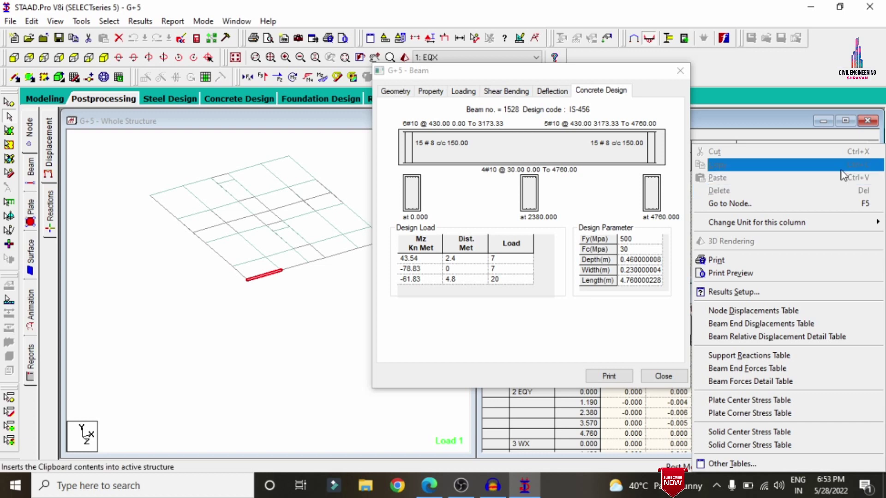
{"action": "left_click", "coordinate": [603, 377]}
{"action": "left_click", "coordinate": [602, 378]}
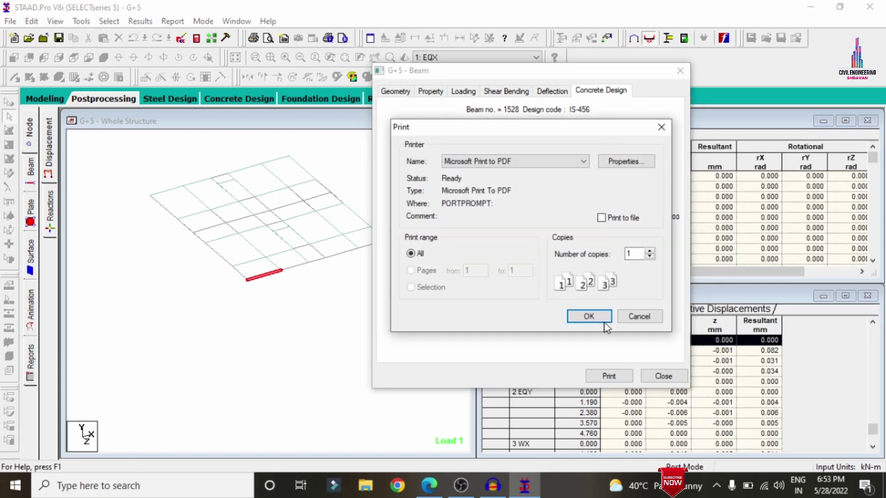
{"action": "left_click", "coordinate": [594, 319]}
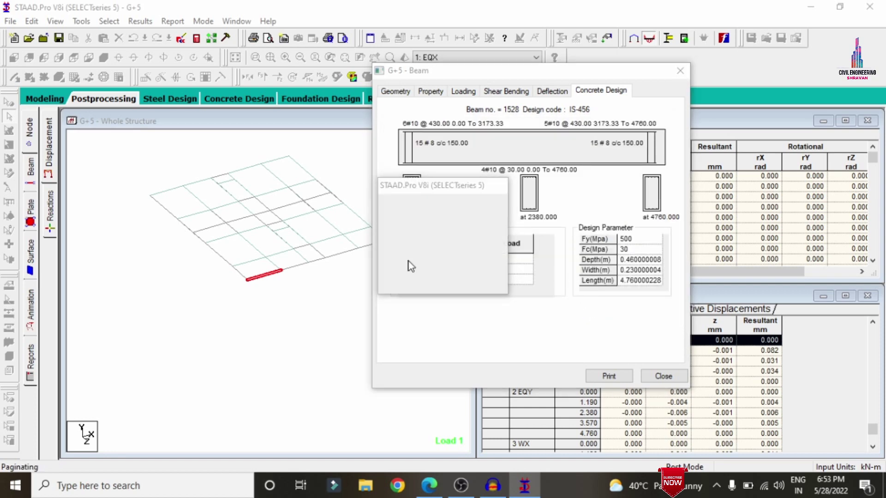
Save the beam's PDF printout as B1 in the Results folder on the Desktop and close the beam details.
{"action": "scroll", "coordinate": [392, 221], "scroll_direction": "down", "scroll_amount": 10}
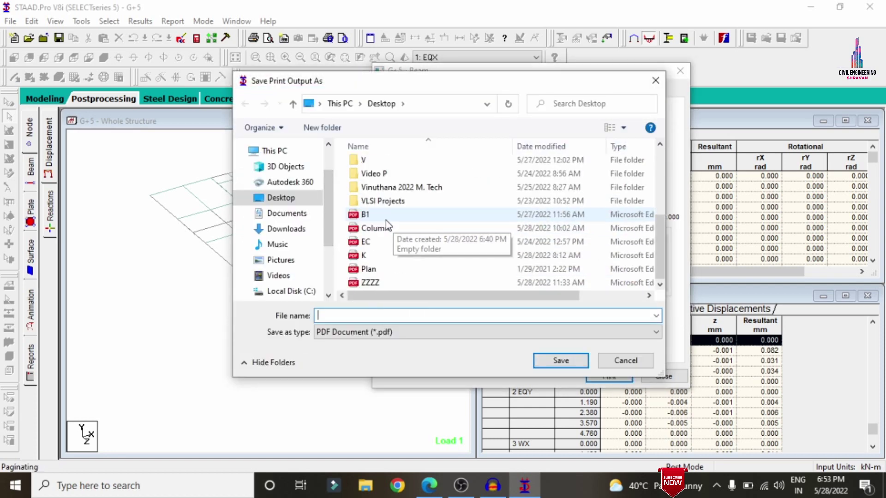
{"action": "scroll", "coordinate": [385, 219], "scroll_direction": "up", "scroll_amount": 10}
{"action": "double_click", "coordinate": [394, 189]}
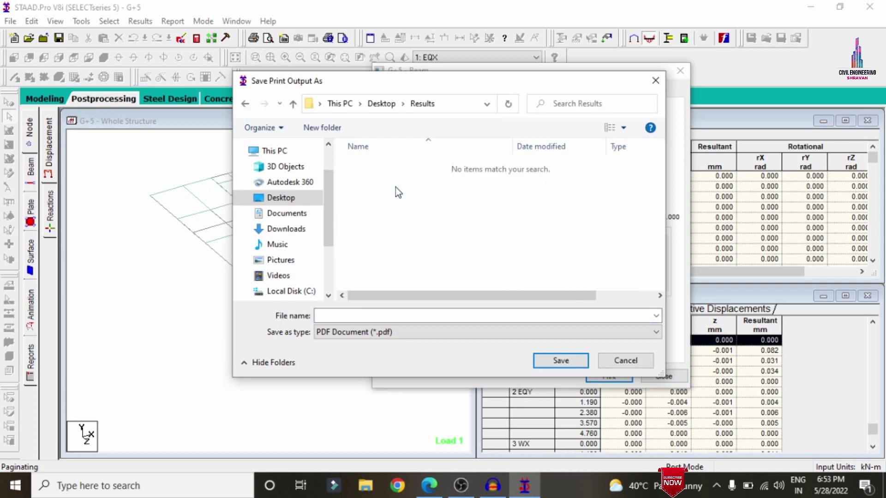
{"action": "left_click", "coordinate": [369, 318]}
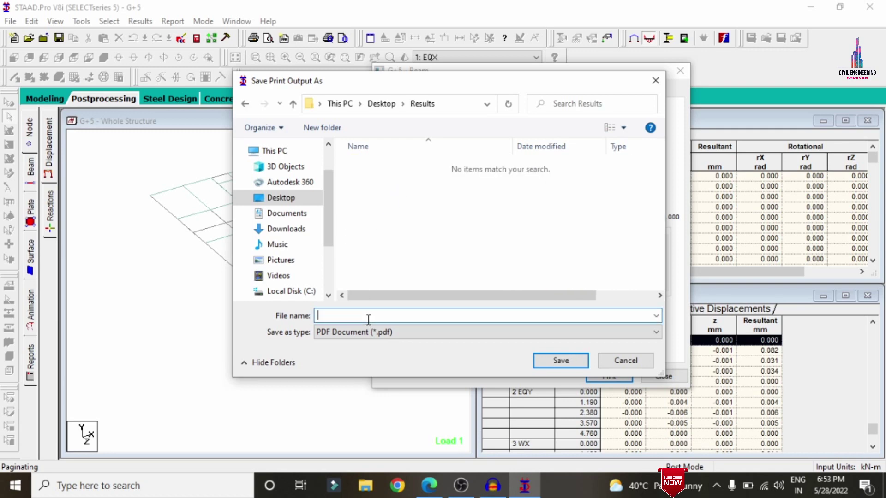
{"action": "key", "text": "Return"}
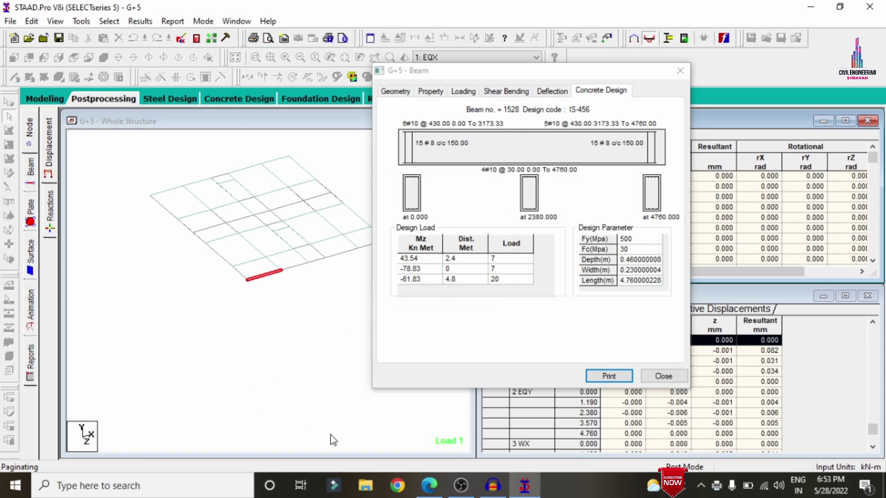
{"action": "left_click", "coordinate": [664, 376]}
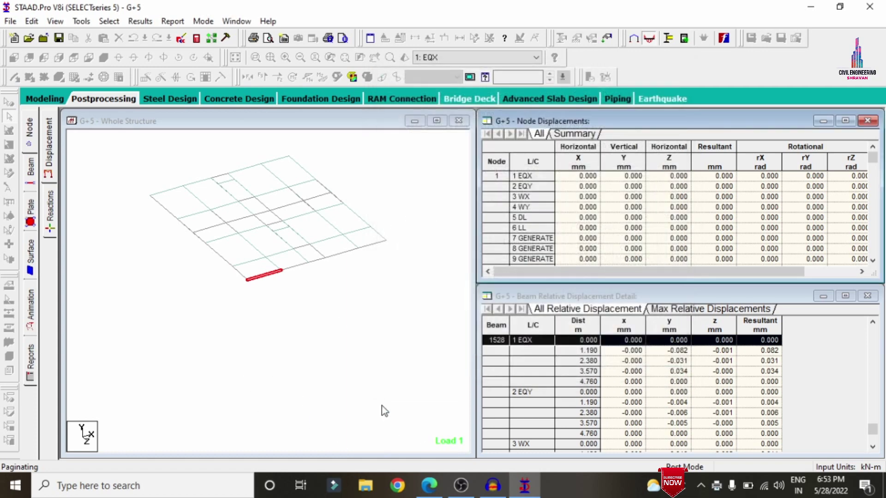
Print the concrete design of the second beam along the front roof edge to PDF as B2.
{"action": "double_click", "coordinate": [299, 265]}
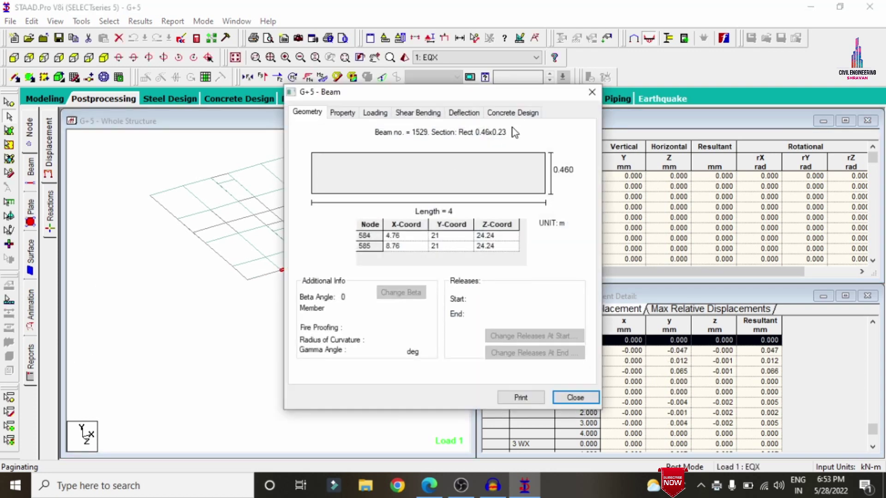
{"action": "left_click", "coordinate": [514, 113]}
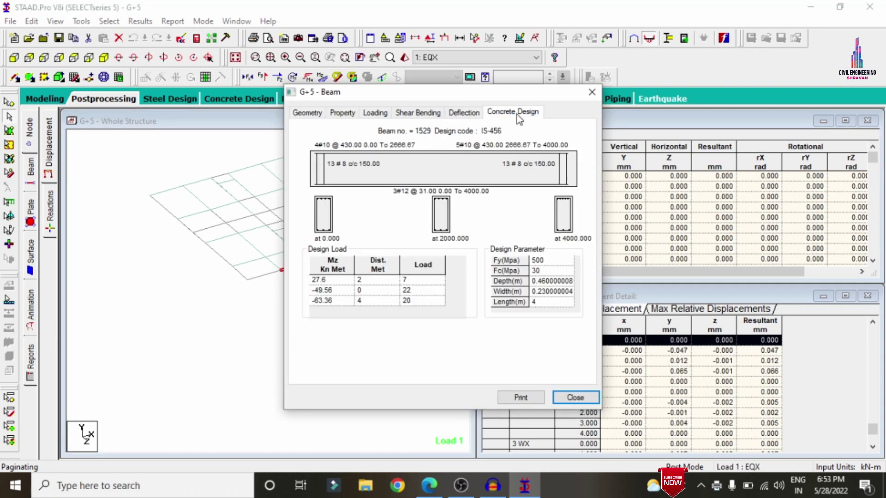
{"action": "left_click", "coordinate": [518, 396]}
{"action": "left_click", "coordinate": [502, 339]}
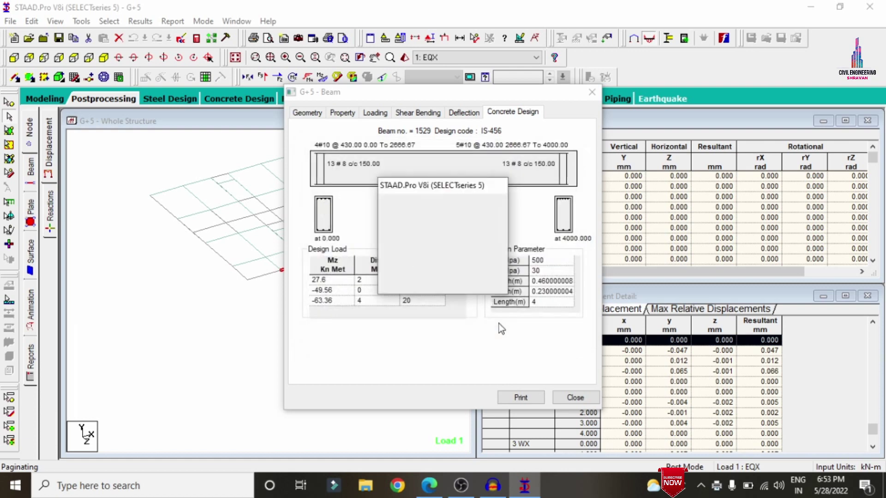
{"action": "type", "text": "B2"}
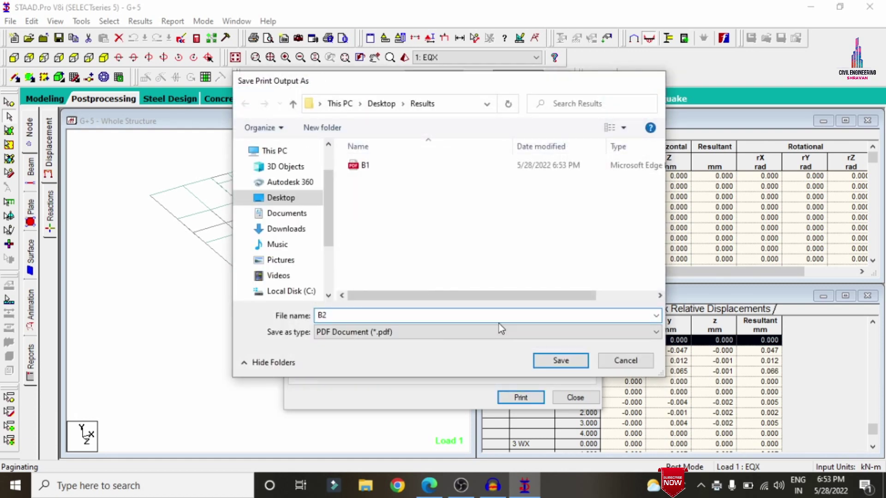
{"action": "key", "text": "Return"}
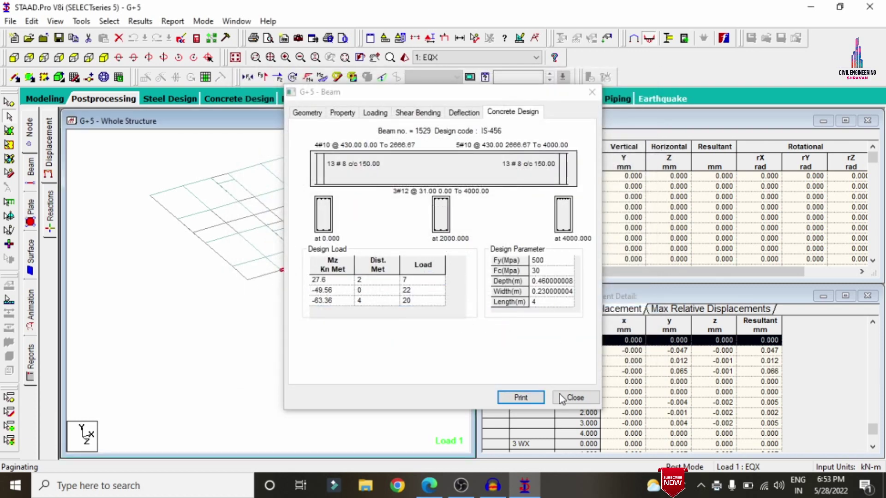
Move the beam details clear of the model and print the third front-edge beam's concrete design to PDF as B3.
{"action": "left_click_drag", "start_coordinate": [428, 91], "coordinate": [587, 79]}
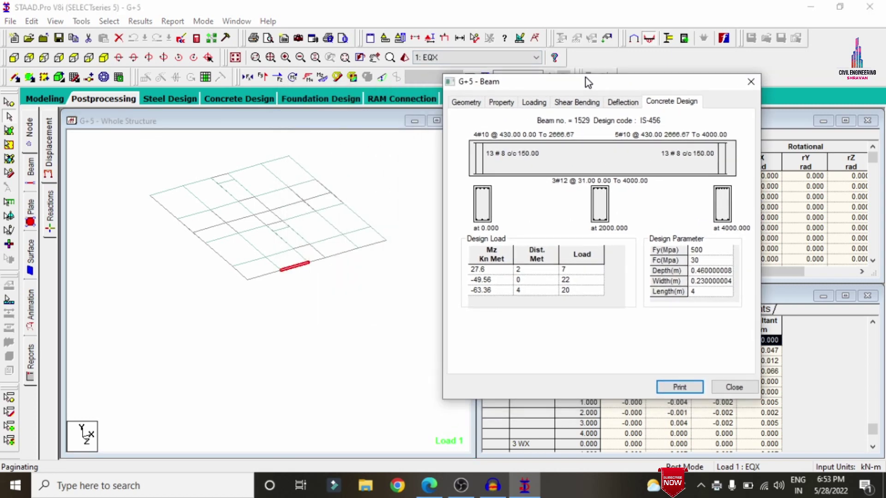
{"action": "left_click", "coordinate": [317, 261]}
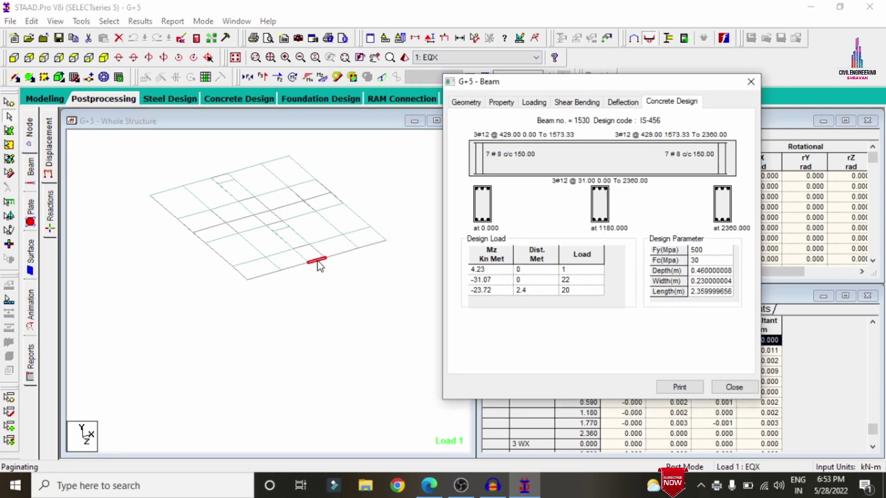
{"action": "left_click", "coordinate": [683, 387]}
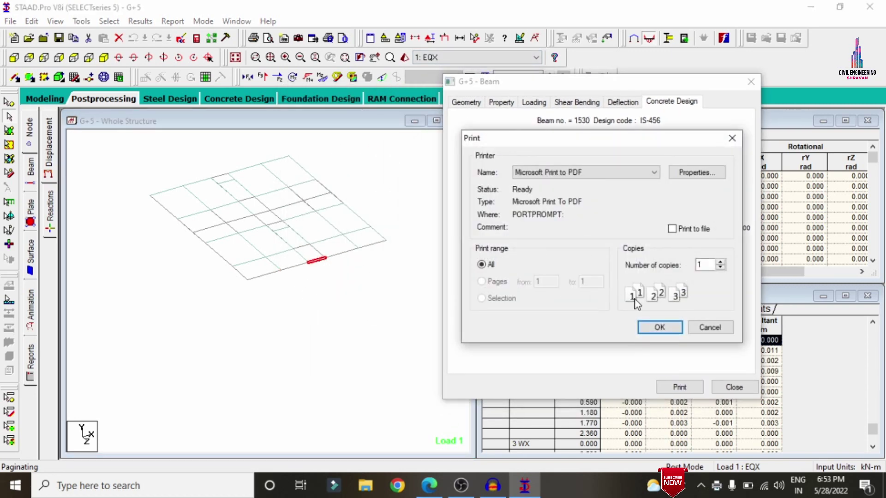
{"action": "left_click", "coordinate": [659, 327]}
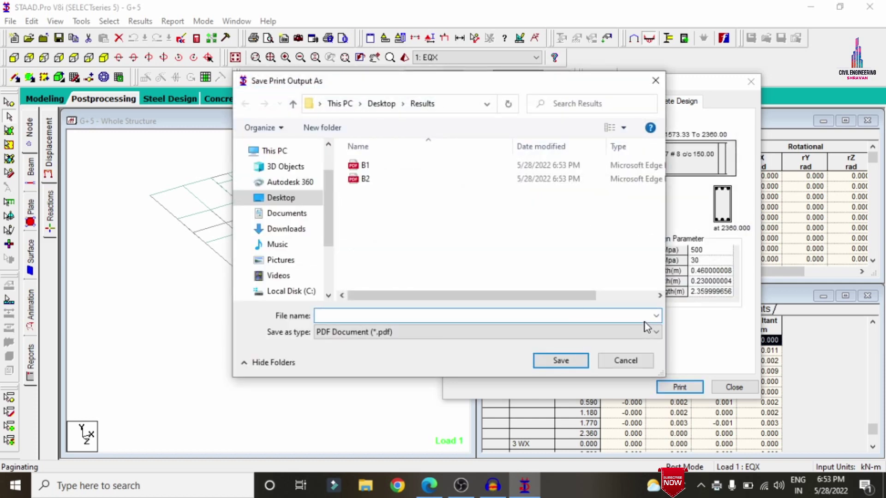
{"action": "type", "text": "B3"}
{"action": "key", "text": "Return"}
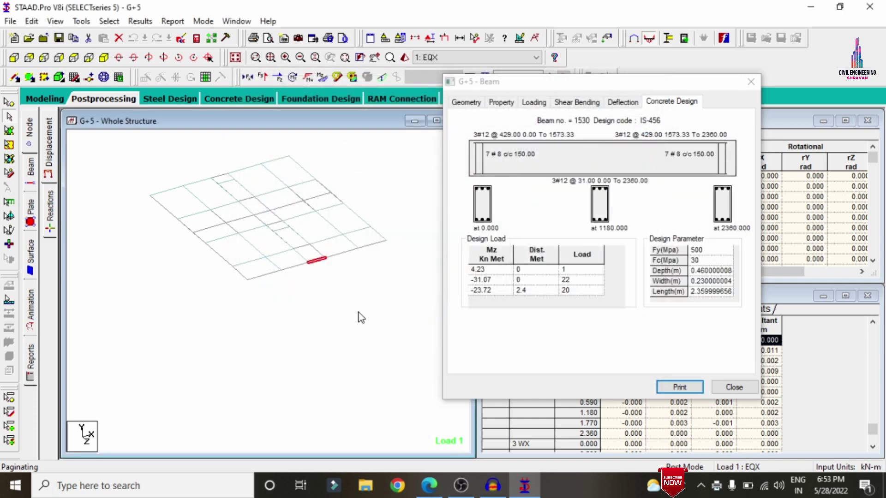
Print the concrete design of the fourth beam along the front roof edge to PDF as B4.
{"action": "double_click", "coordinate": [349, 252]}
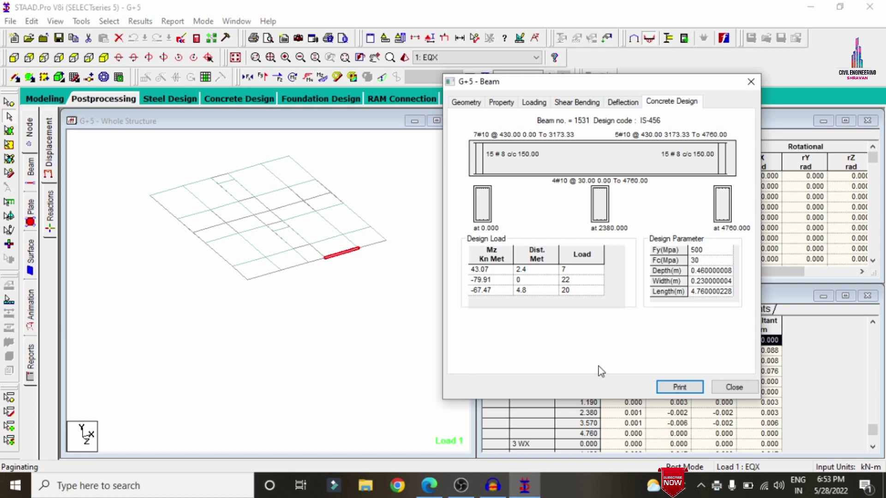
{"action": "left_click", "coordinate": [675, 387]}
{"action": "left_click", "coordinate": [659, 329]}
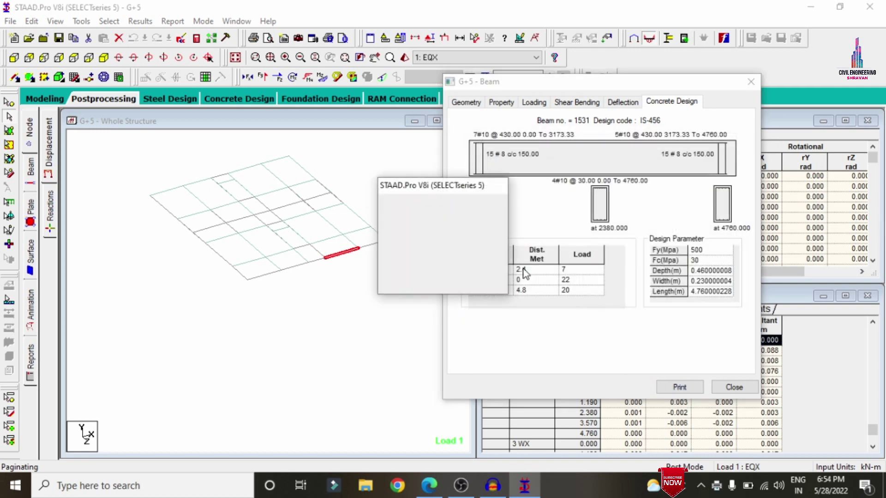
{"action": "type", "text": "4"}
{"action": "key", "text": "Return"}
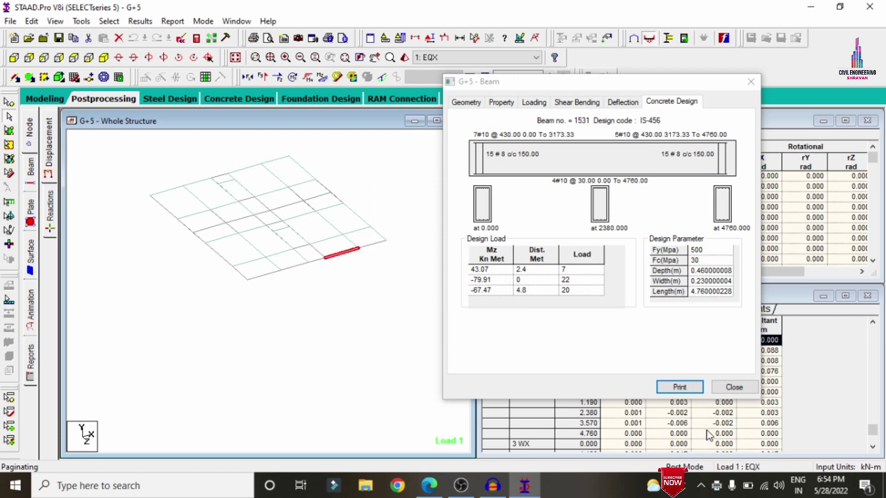
Print the concrete design of the last beam along the front roof edge to PDF as B5.
{"action": "left_click", "coordinate": [374, 245]}
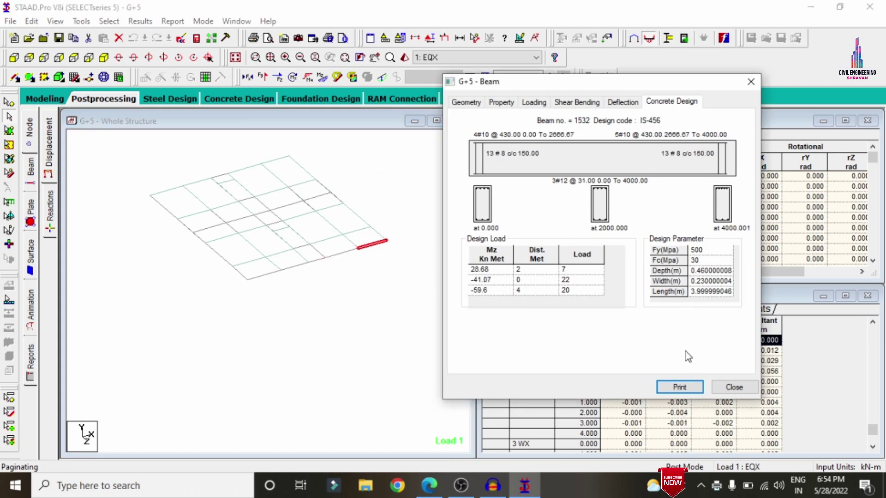
{"action": "left_click", "coordinate": [687, 390]}
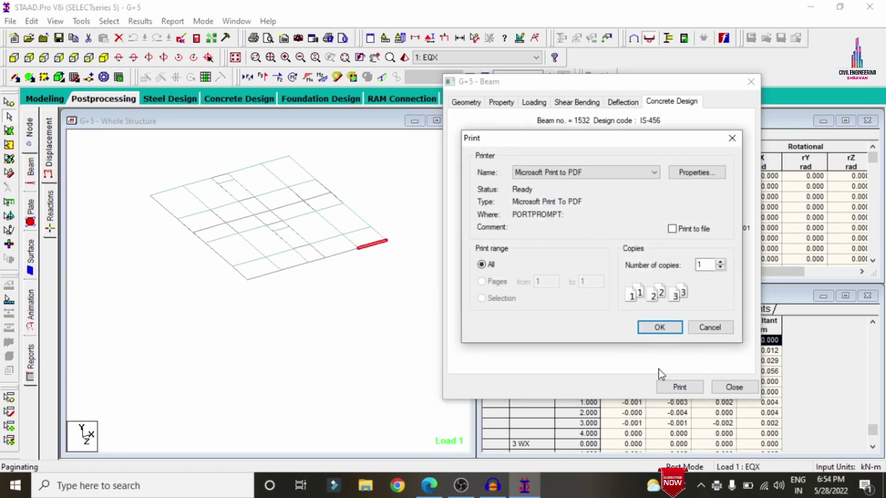
{"action": "key", "text": "Return"}
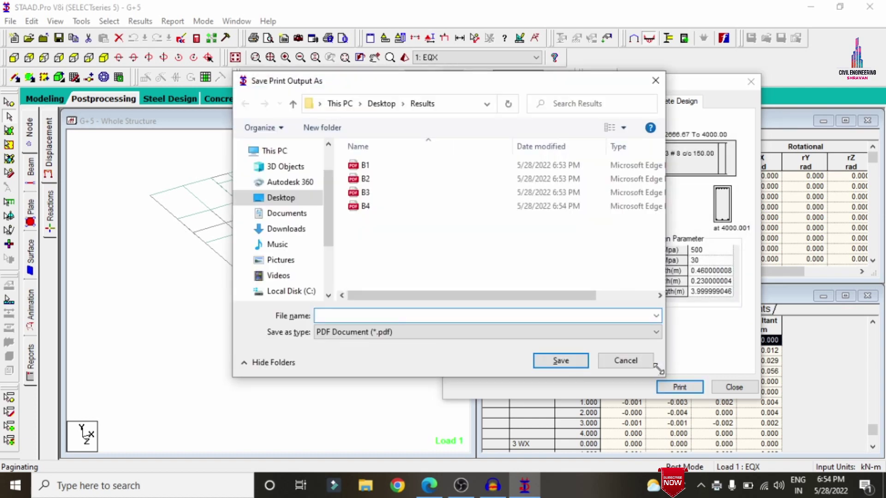
{"action": "type", "text": "B5"}
{"action": "key", "text": "Return"}
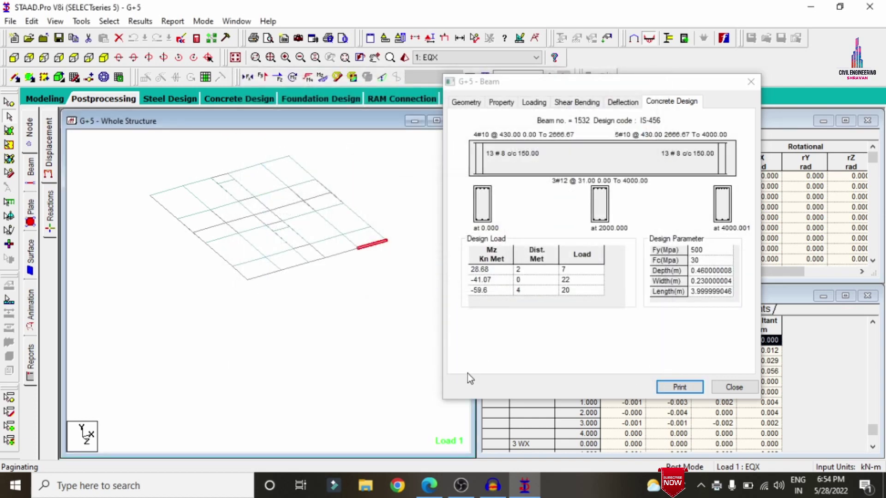
Switch to File Explorer and open B1 from the Results folder on the Desktop.
{"action": "key", "text": "super+e"}
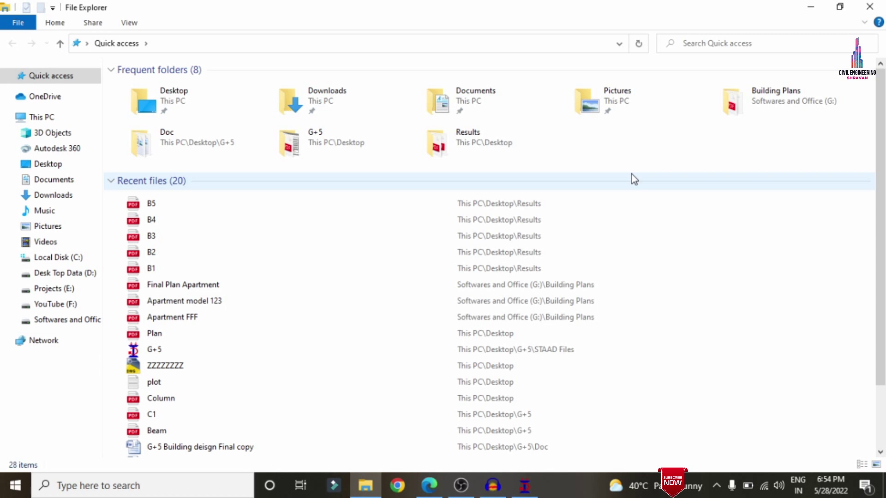
{"action": "double_click", "coordinate": [492, 144]}
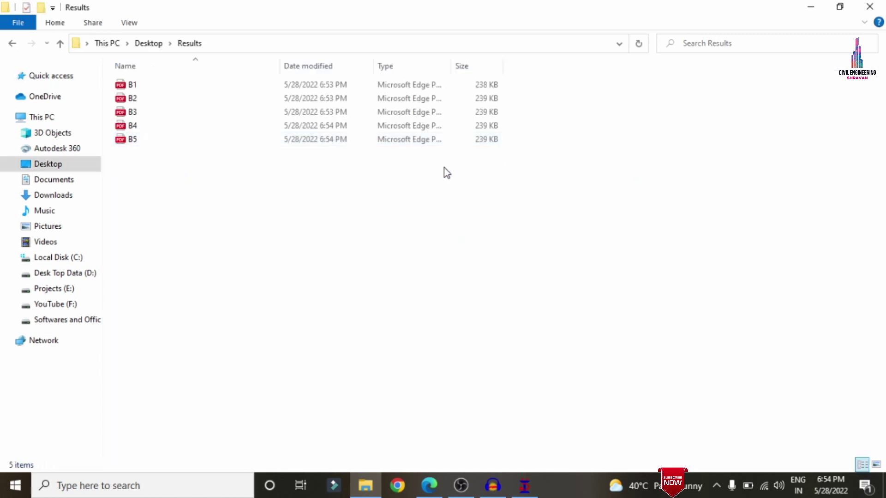
{"action": "double_click", "coordinate": [206, 86]}
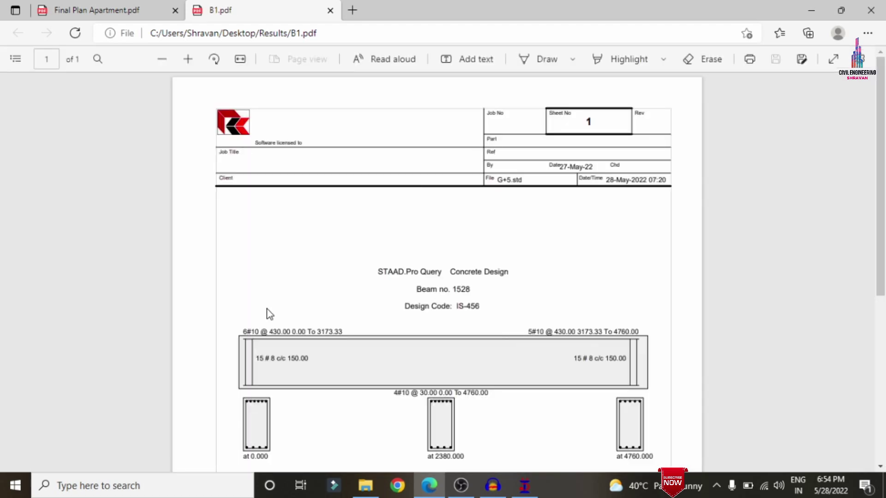
Examine the reinforcement drawing, cross-sections, design load and design parameter tables, and beam number in the B1 report.
{"action": "scroll", "coordinate": [270, 314], "scroll_direction": "down", "scroll_amount": 1}
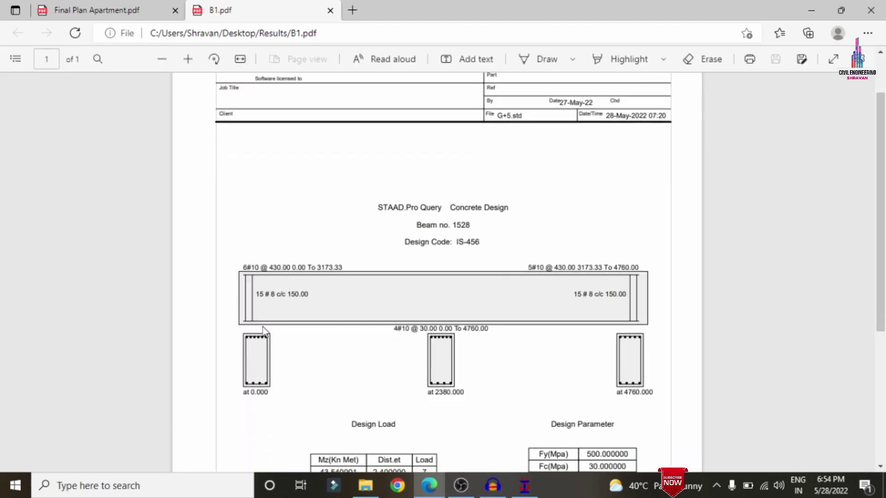
{"action": "scroll", "coordinate": [356, 313], "scroll_direction": "down", "scroll_amount": 4}
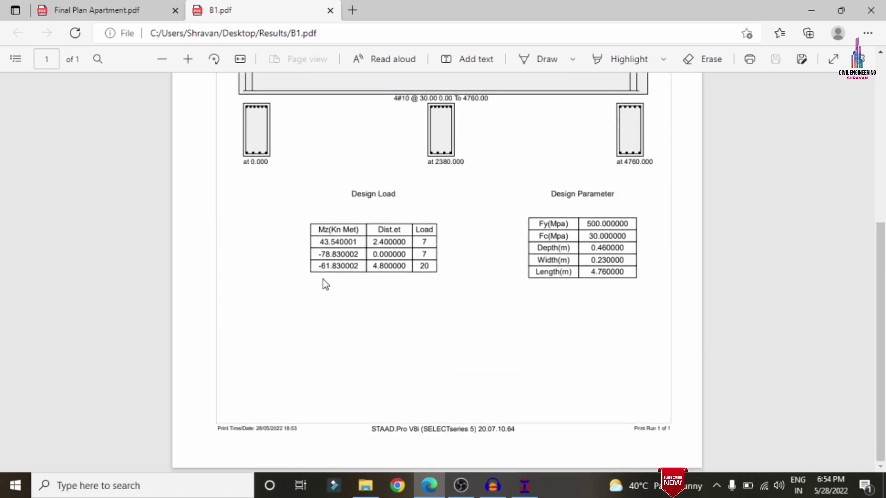
{"action": "scroll", "coordinate": [323, 279], "scroll_direction": "down", "scroll_amount": 5, "text": "ctrl"}
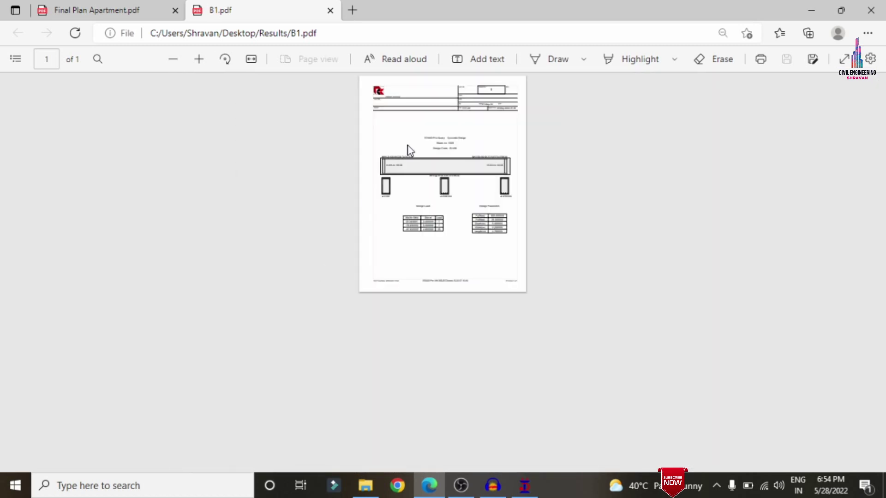
{"action": "scroll", "coordinate": [412, 154], "scroll_direction": "up", "scroll_amount": 5, "text": "ctrl"}
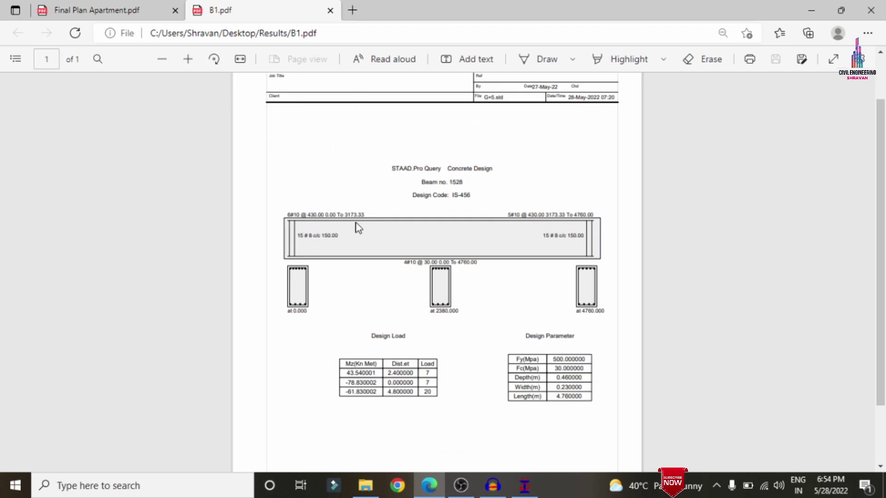
{"action": "scroll", "coordinate": [356, 225], "scroll_direction": "up", "scroll_amount": 2}
{"action": "scroll", "coordinate": [401, 235], "scroll_direction": "up", "scroll_amount": 3, "text": "ctrl"}
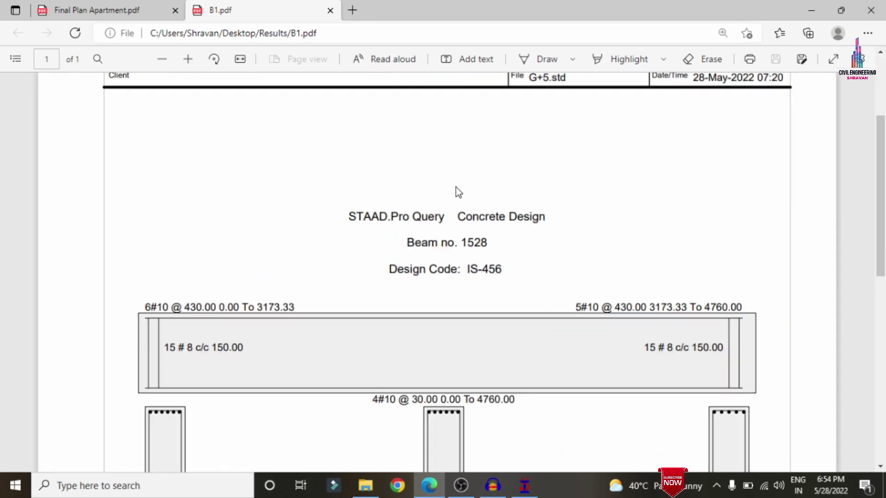
{"action": "scroll", "coordinate": [457, 189], "scroll_direction": "down", "scroll_amount": 2}
{"action": "left_click_drag", "start_coordinate": [461, 182], "coordinate": [488, 179]}
{"action": "left_click", "coordinate": [508, 191]}
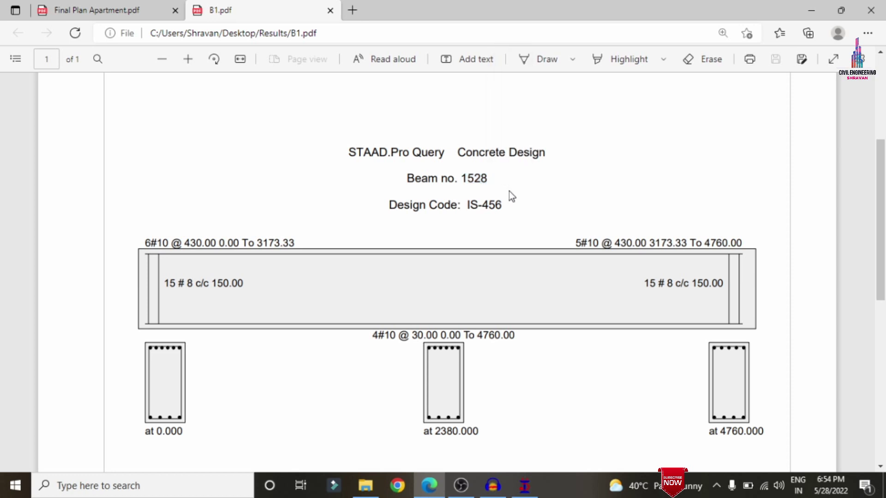
Examine the design code, top and bottom bar callouts, and stirrup callout in the B1 report, including its design tables.
{"action": "scroll", "coordinate": [458, 205], "scroll_direction": "down", "scroll_amount": 4}
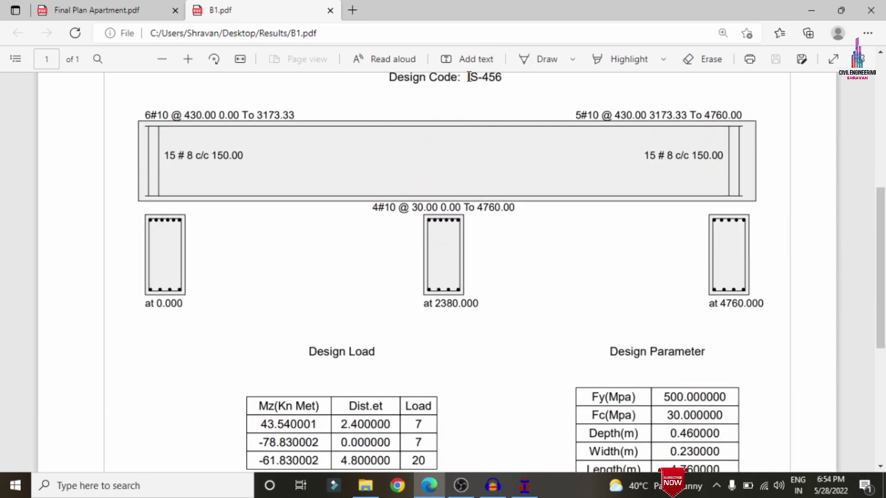
{"action": "mouse_move", "coordinate": [469, 76]}
{"action": "left_mouse_down"}
{"action": "mouse_move", "coordinate": [502, 74]}
{"action": "mouse_move", "coordinate": [505, 88]}
{"action": "left_mouse_up"}
{"action": "left_click", "coordinate": [167, 137]}
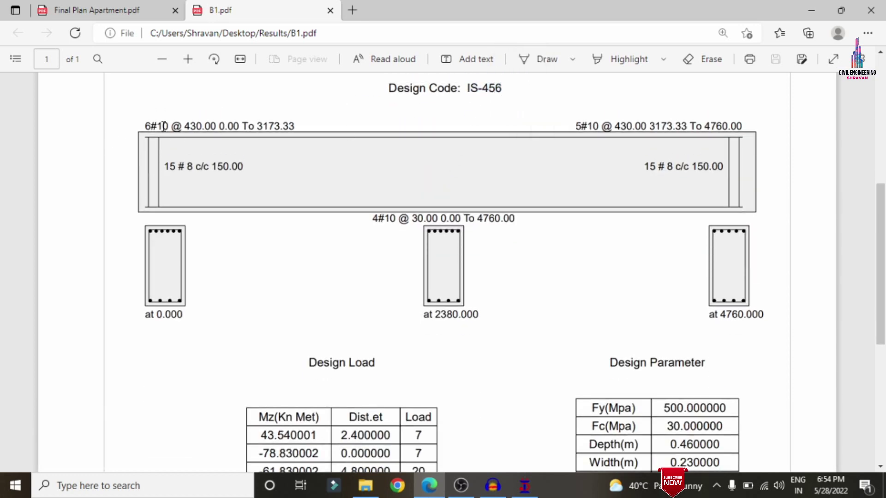
{"action": "left_click_drag", "start_coordinate": [147, 128], "coordinate": [302, 127]}
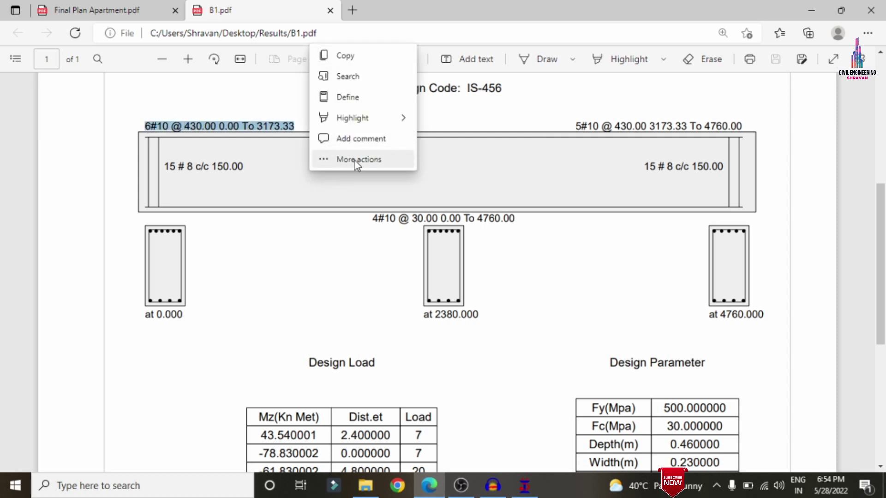
{"action": "left_click_drag", "start_coordinate": [373, 220], "coordinate": [517, 227]}
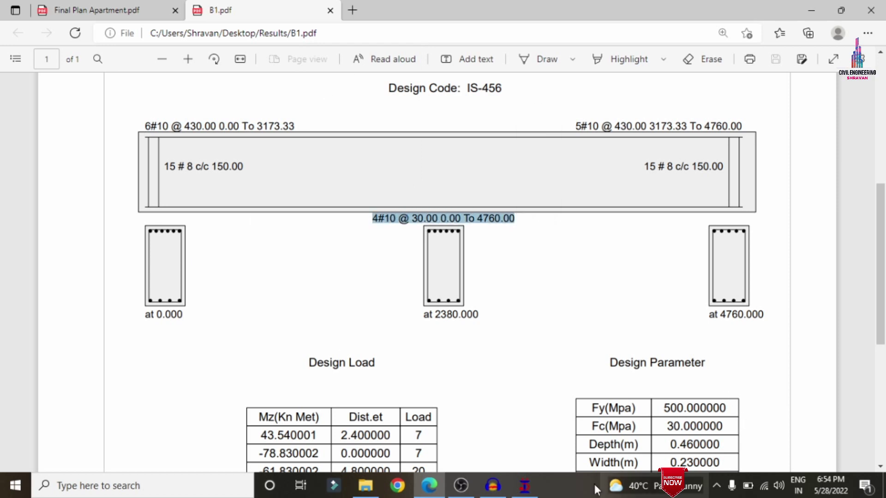
{"action": "left_click", "coordinate": [170, 174]}
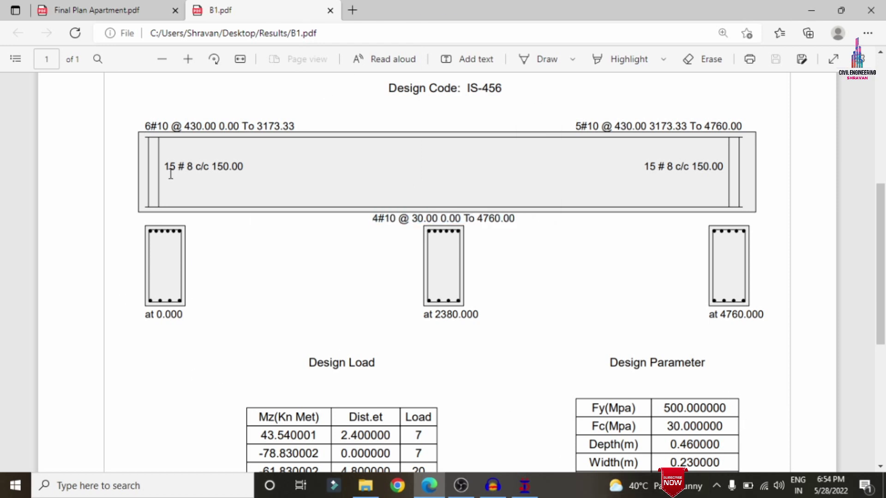
{"action": "left_click_drag", "start_coordinate": [164, 164], "coordinate": [259, 162]}
{"action": "left_click", "coordinate": [350, 217]}
{"action": "scroll", "coordinate": [376, 277], "scroll_direction": "down", "scroll_amount": 3}
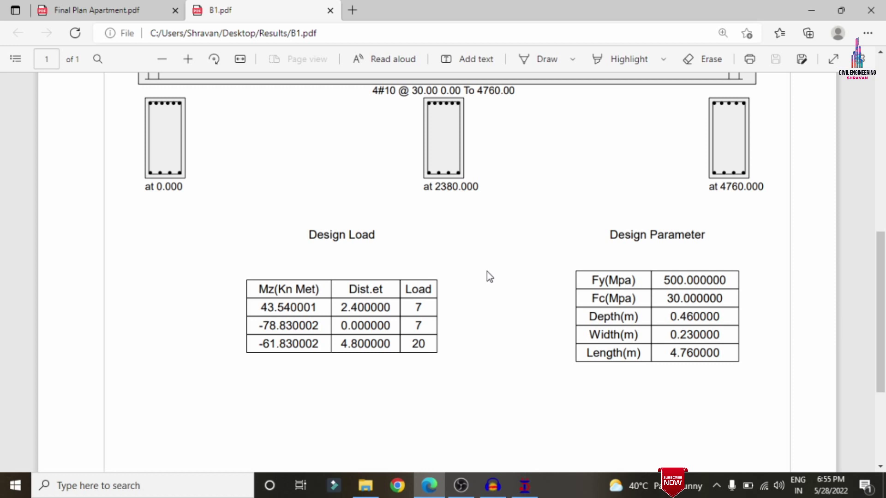
{"action": "scroll", "coordinate": [486, 272], "scroll_direction": "up", "scroll_amount": 9}
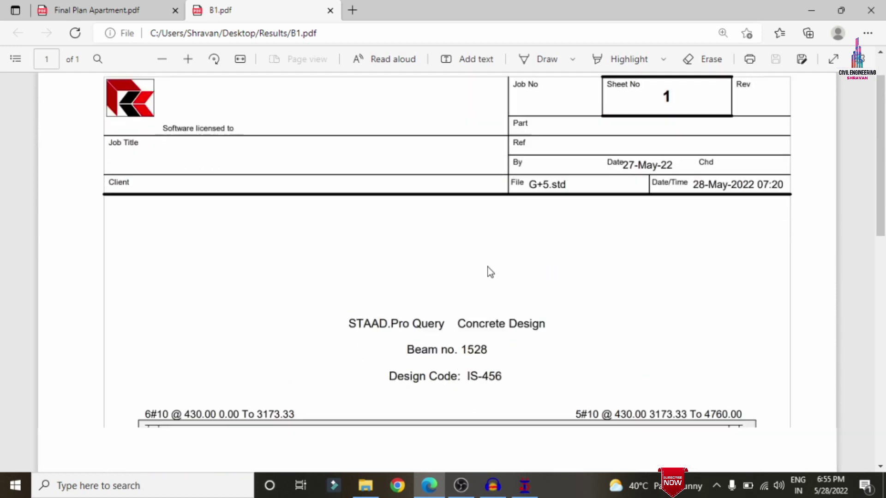
{"action": "scroll", "coordinate": [488, 267], "scroll_direction": "down", "scroll_amount": 8}
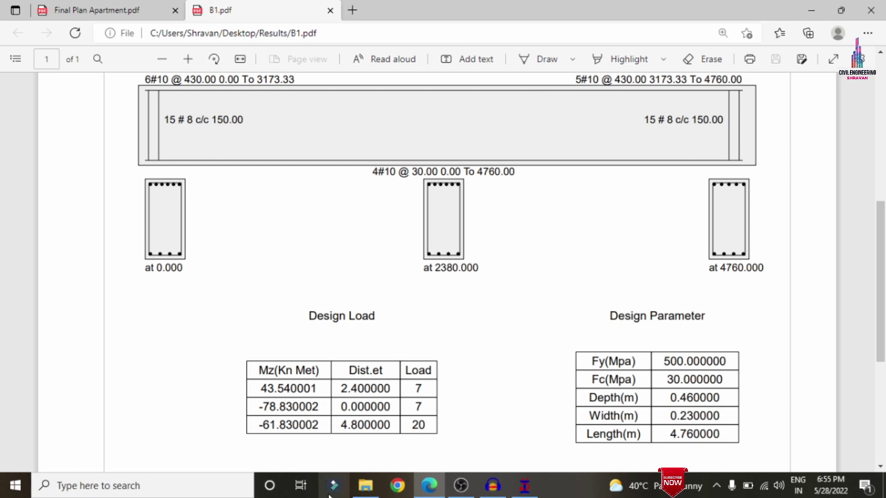
Open B2 from the Results folder in File Explorer and review its reinforcement drawing, design load and design parameters.
{"action": "left_click", "coordinate": [365, 486]}
{"action": "left_click", "coordinate": [165, 105]}
{"action": "double_click", "coordinate": [165, 105]}
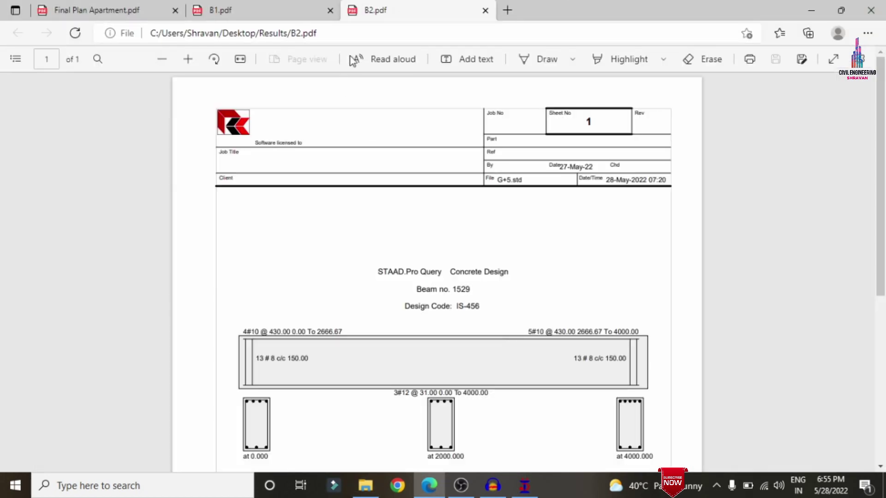
{"action": "scroll", "coordinate": [487, 226], "scroll_direction": "down", "scroll_amount": 5}
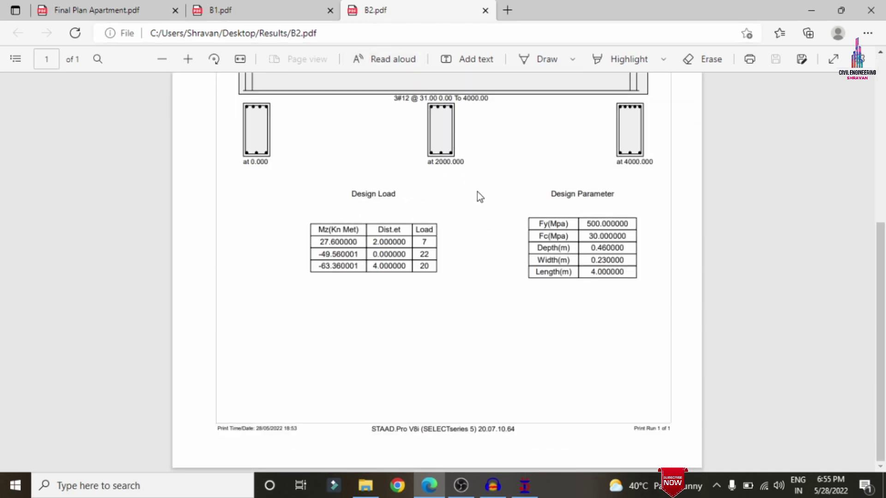
{"action": "scroll", "coordinate": [473, 175], "scroll_direction": "up", "scroll_amount": 5}
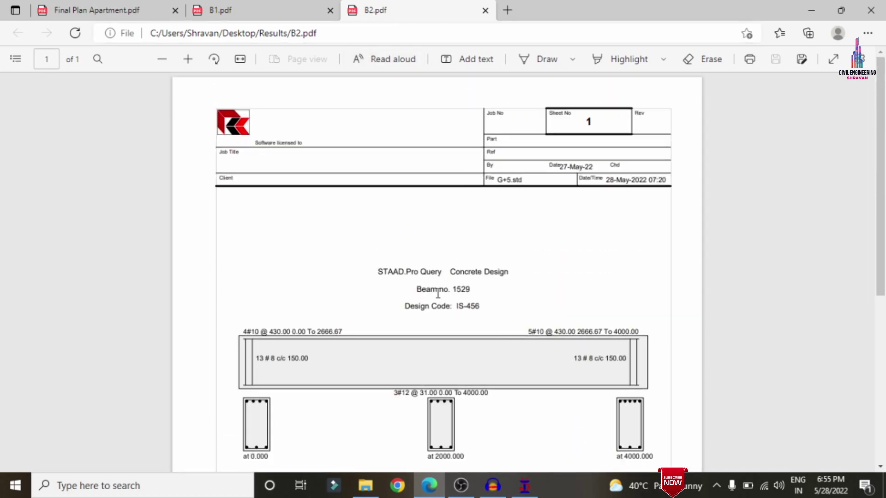
Open B3 from the Results folder and review its beam reinforcement and design tables.
{"action": "left_click", "coordinate": [365, 485]}
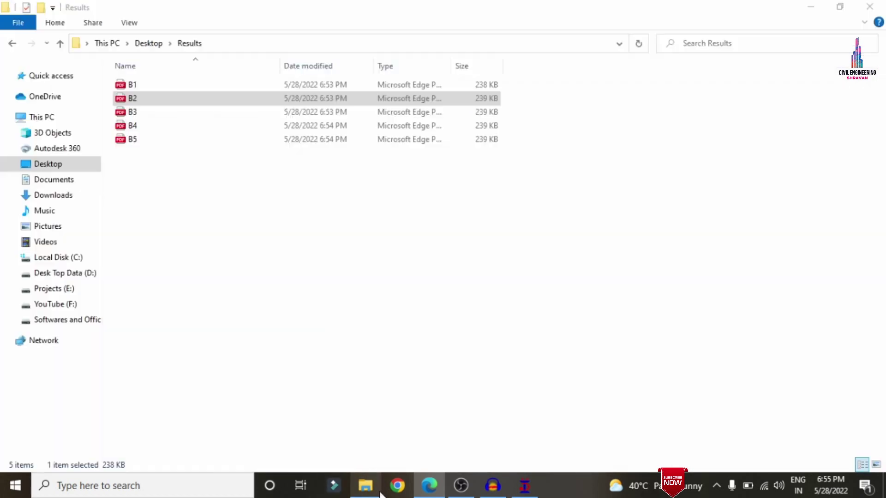
{"action": "double_click", "coordinate": [153, 112]}
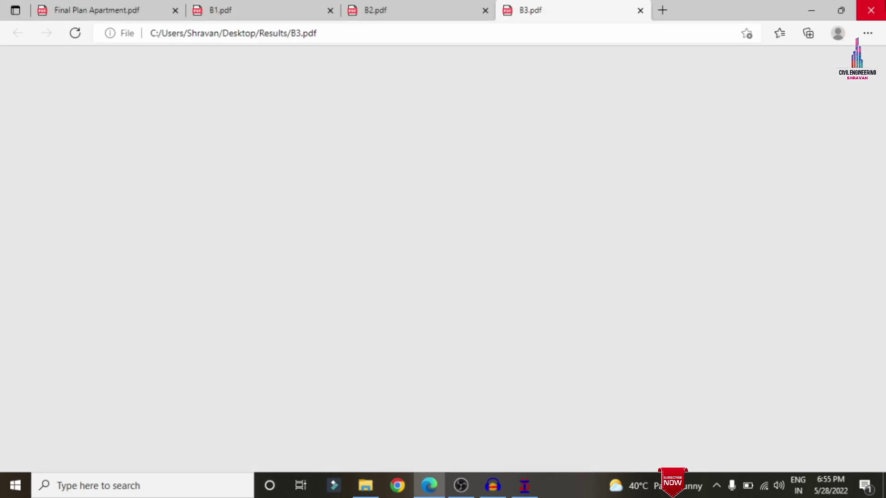
{"action": "scroll", "coordinate": [354, 253], "scroll_direction": "down", "scroll_amount": 5}
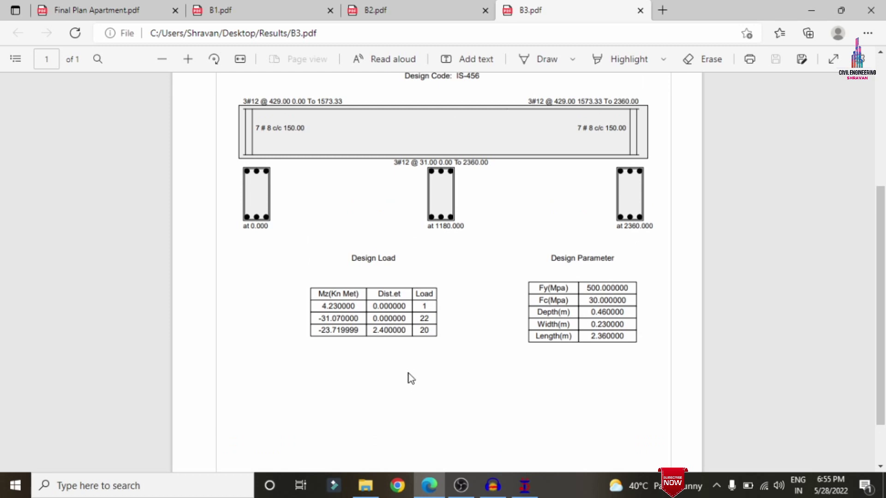
Open B4 from the Results folder and review its beam reinforcement and design tables.
{"action": "left_click", "coordinate": [357, 486]}
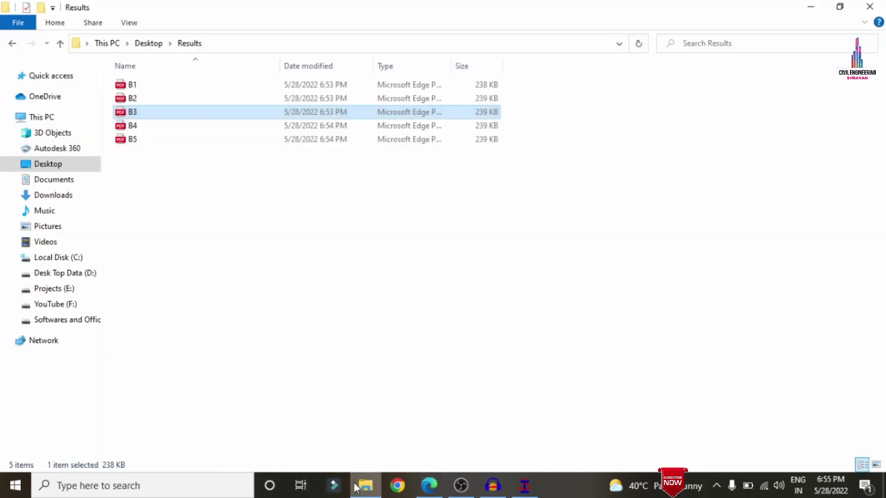
{"action": "double_click", "coordinate": [140, 126]}
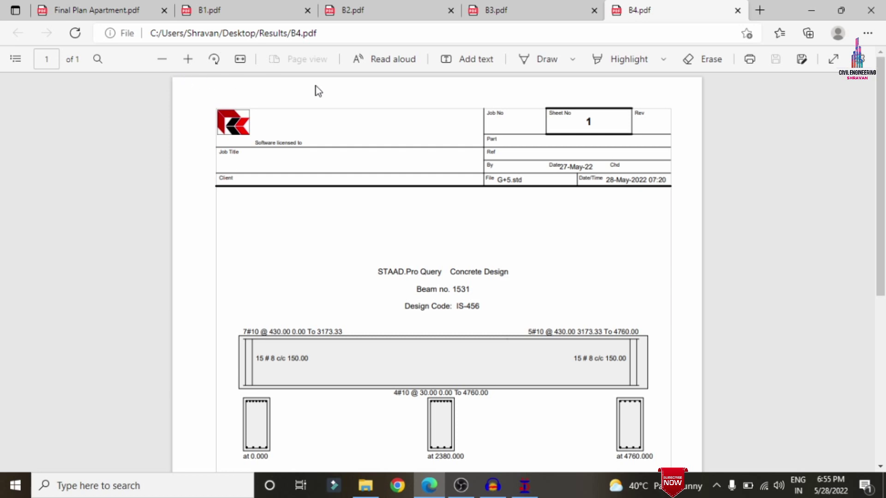
{"action": "scroll", "coordinate": [392, 236], "scroll_direction": "down", "scroll_amount": 3}
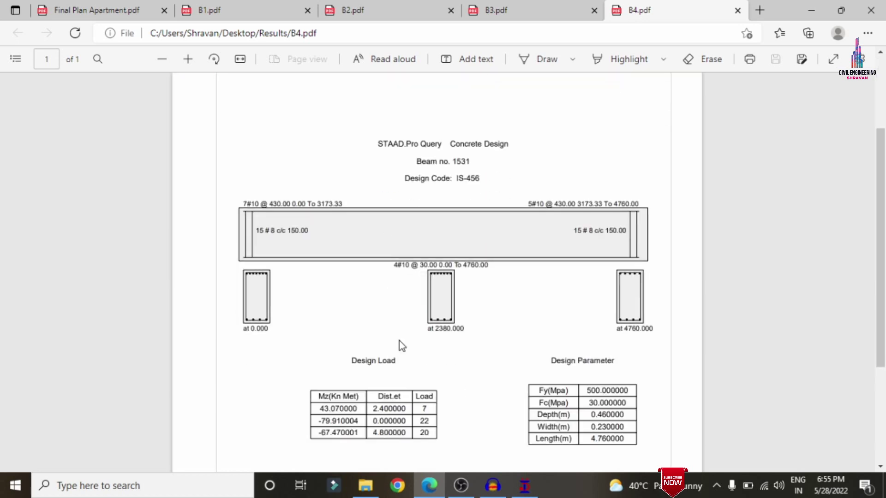
Open B5 from the Results folder and review its beam reinforcement and design tables.
{"action": "left_click", "coordinate": [365, 485]}
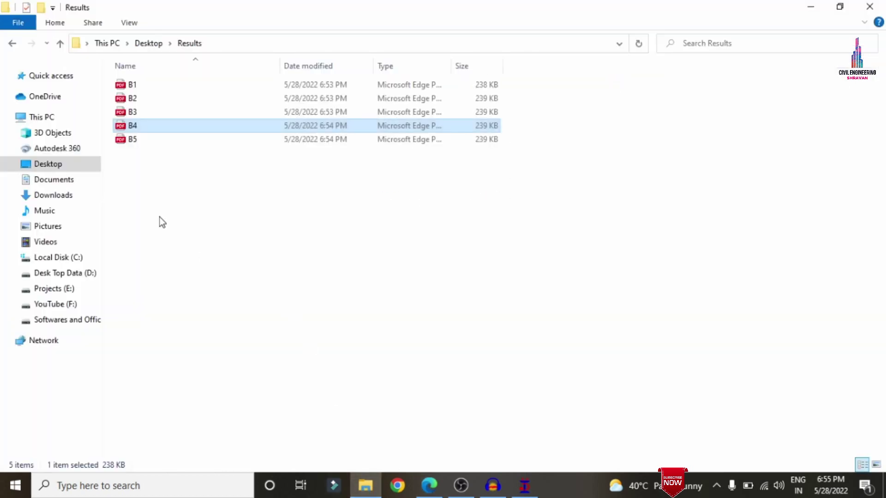
{"action": "double_click", "coordinate": [147, 137]}
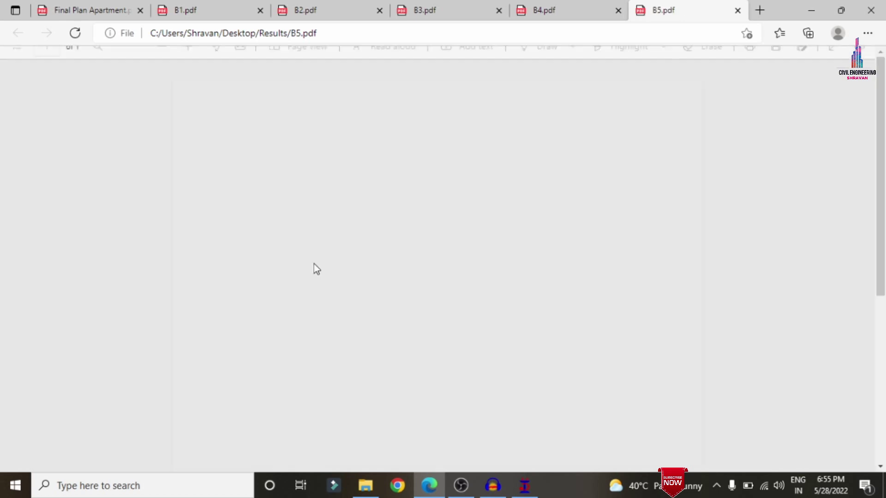
{"action": "scroll", "coordinate": [350, 344], "scroll_direction": "down", "scroll_amount": 4}
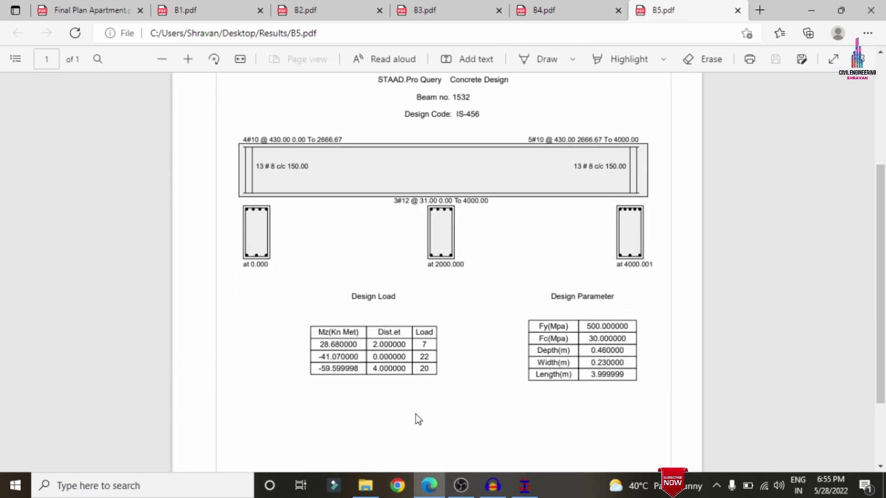
Switch to STAAD.Pro, close the roof beam's query, and open the concrete design of the lowest column at the model's right-hand corner.
{"action": "left_click", "coordinate": [526, 484]}
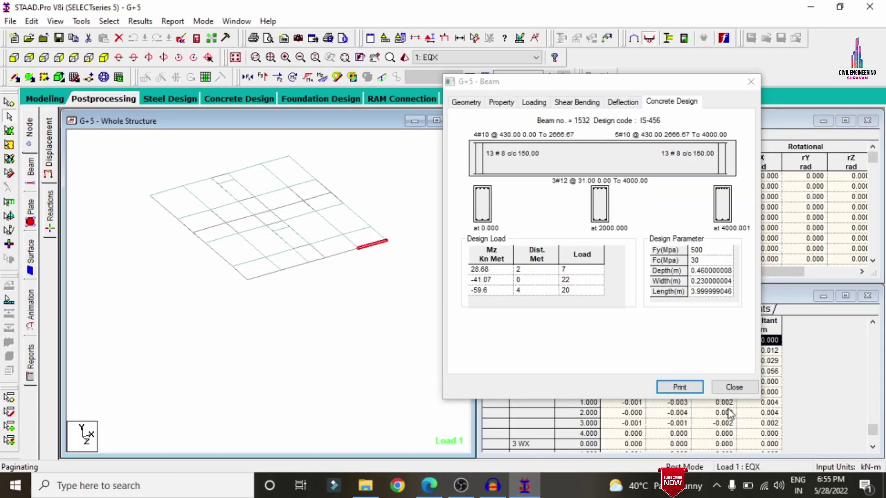
{"action": "left_click", "coordinate": [733, 388]}
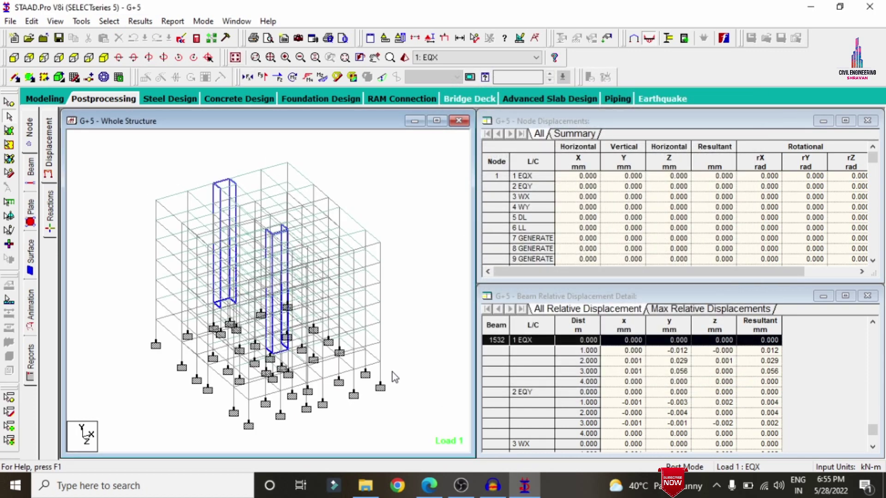
{"action": "double_click", "coordinate": [380, 375]}
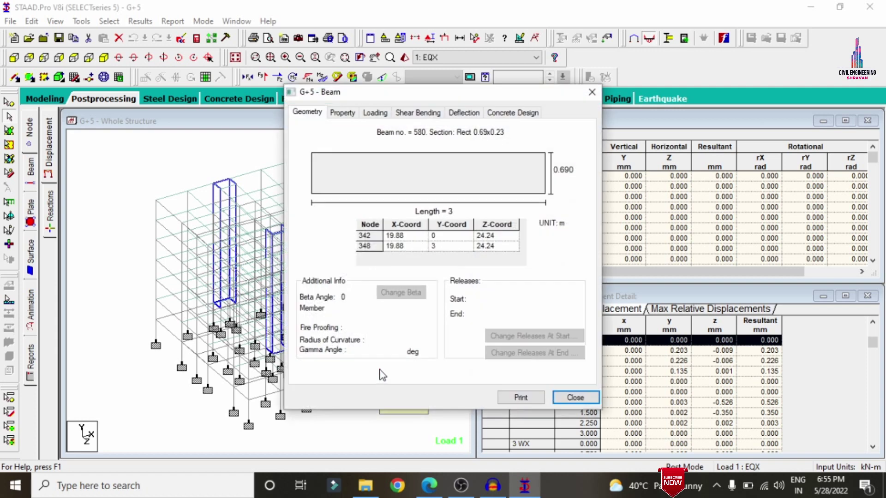
{"action": "left_click", "coordinate": [515, 115]}
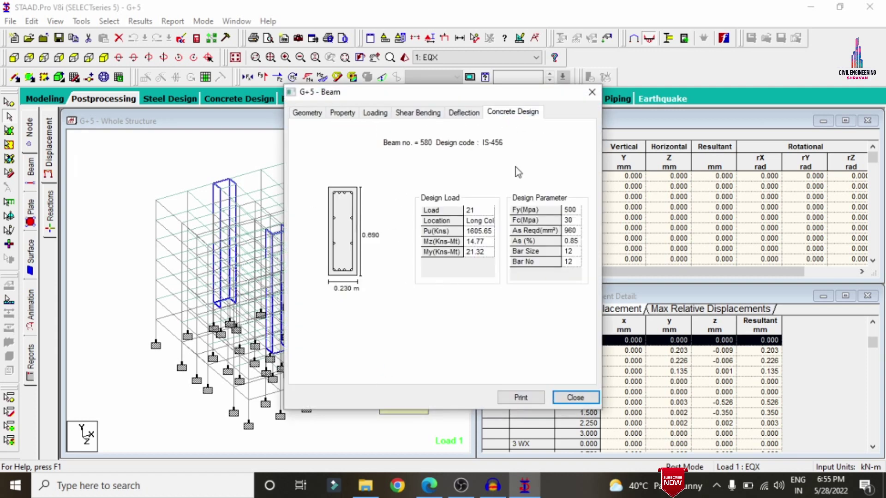
Print the lowest corner column's concrete design to PDF as C1 in the Results folder.
{"action": "left_click", "coordinate": [520, 397]}
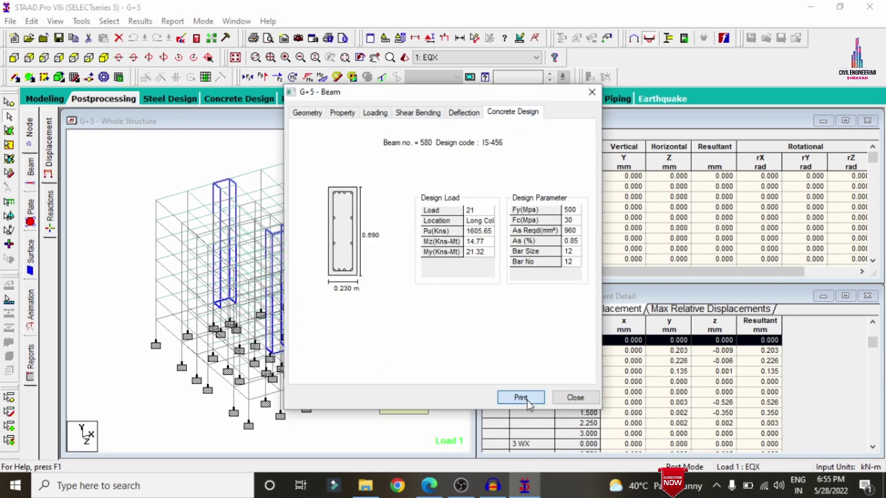
{"action": "left_click", "coordinate": [516, 339]}
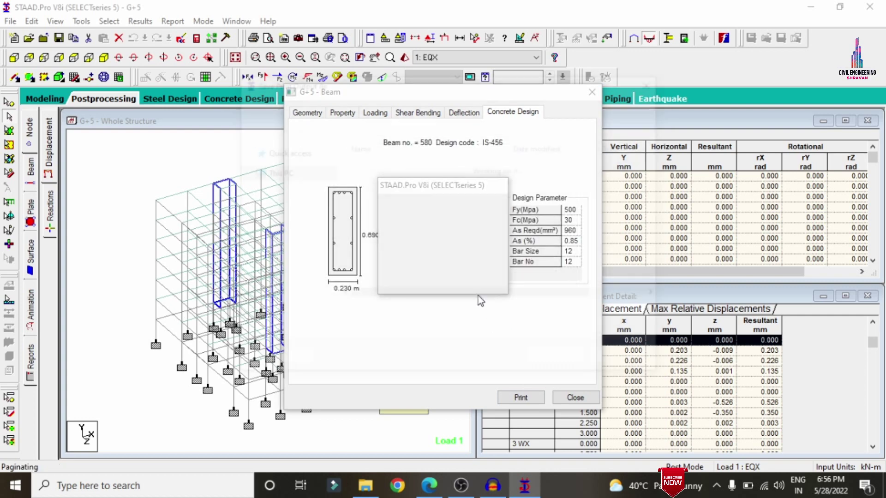
{"action": "type", "text": "C1"}
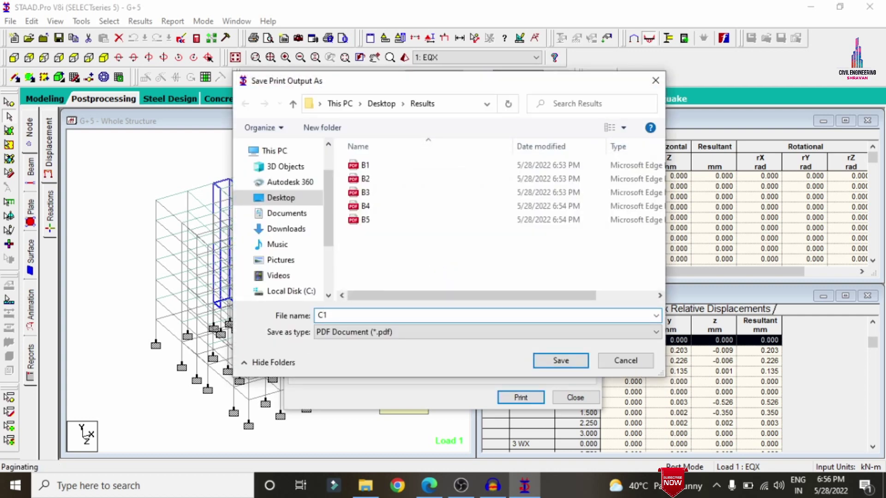
{"action": "key", "text": "Return"}
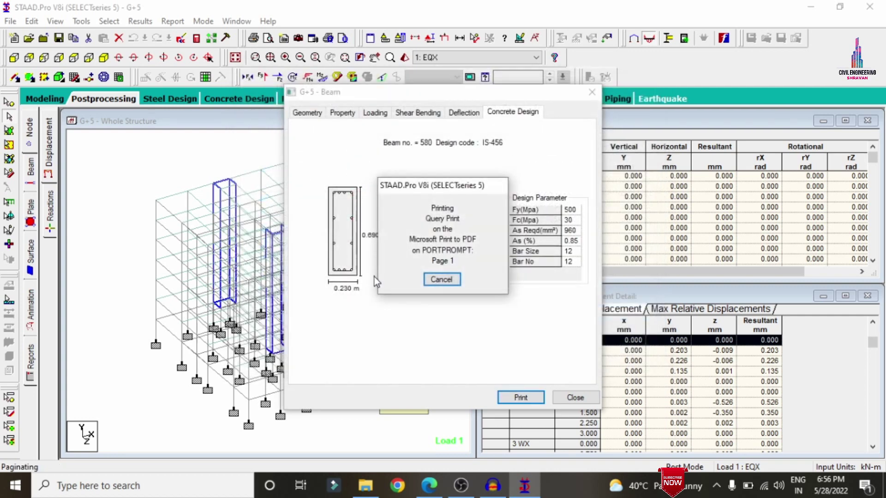
Print the concrete design of the second column up at the same corner to PDF in the Results folder.
{"action": "left_click_drag", "start_coordinate": [442, 98], "coordinate": [567, 42]}
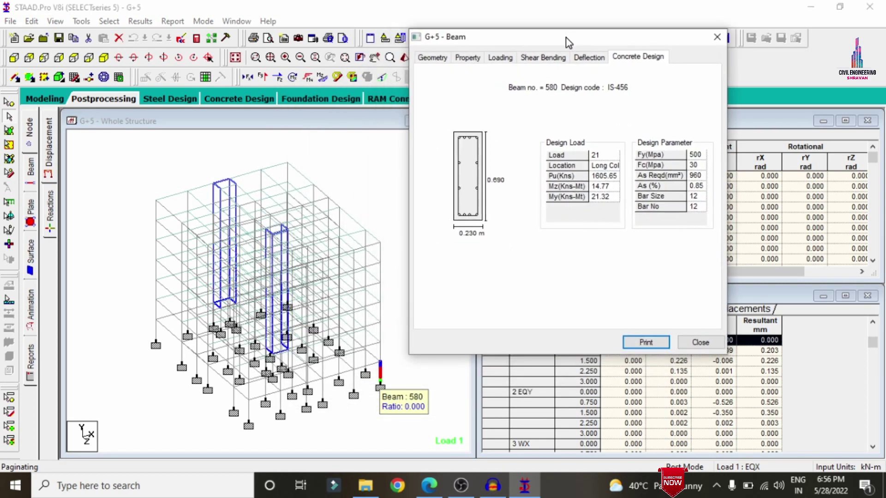
{"action": "left_click", "coordinate": [381, 352]}
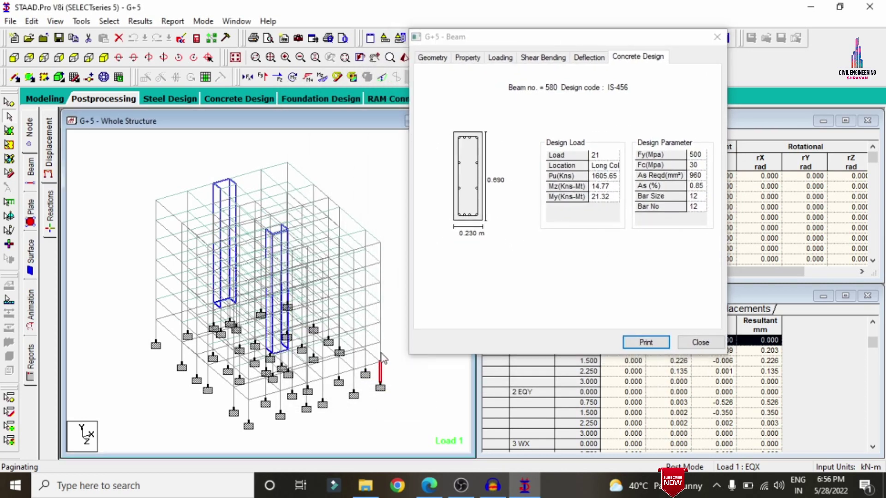
{"action": "left_click", "coordinate": [646, 343]}
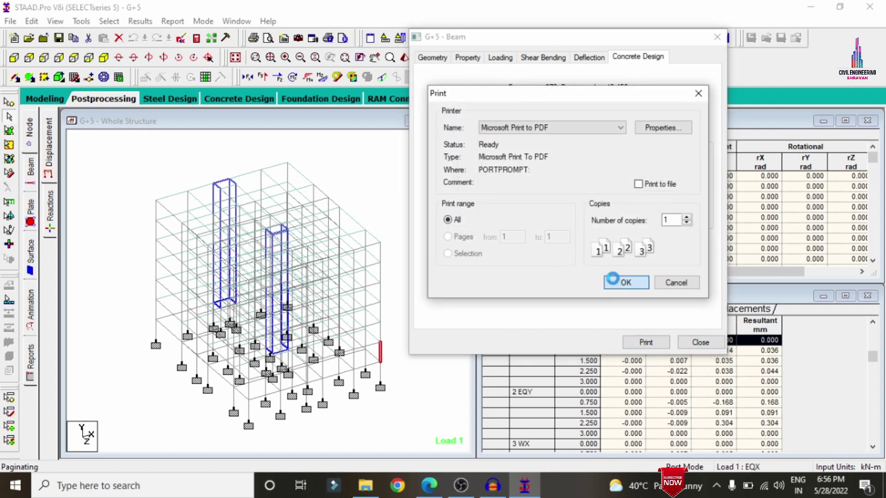
{"action": "type", "text": "C"}
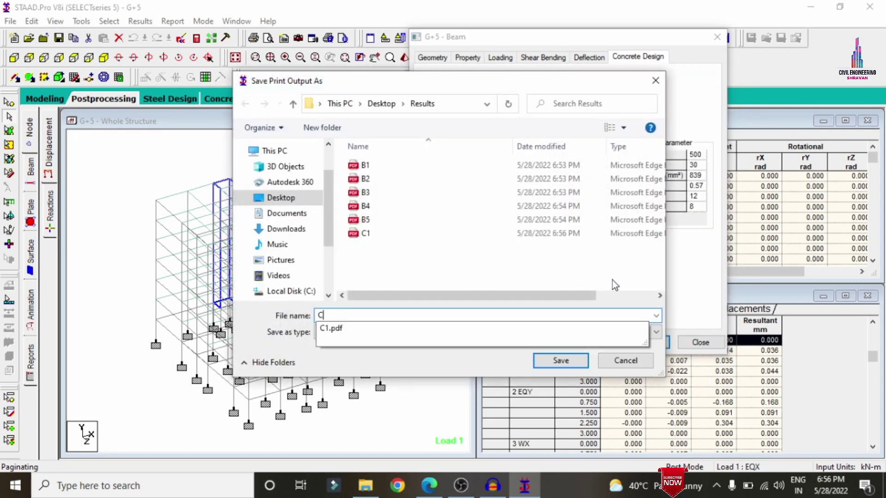
{"action": "key", "text": "Return"}
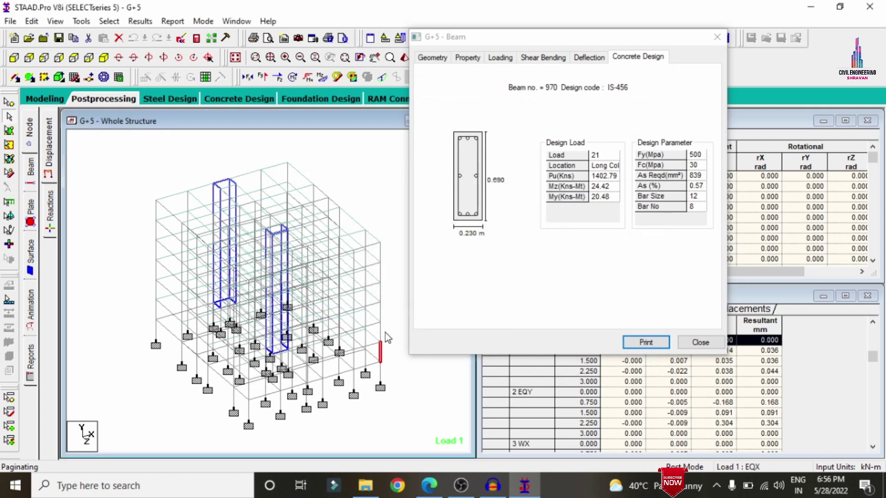
Print the concrete design of the third column up at the right-hand corner to PDF as C3 in the Results folder.
{"action": "left_click", "coordinate": [381, 332]}
{"action": "left_click", "coordinate": [633, 342]}
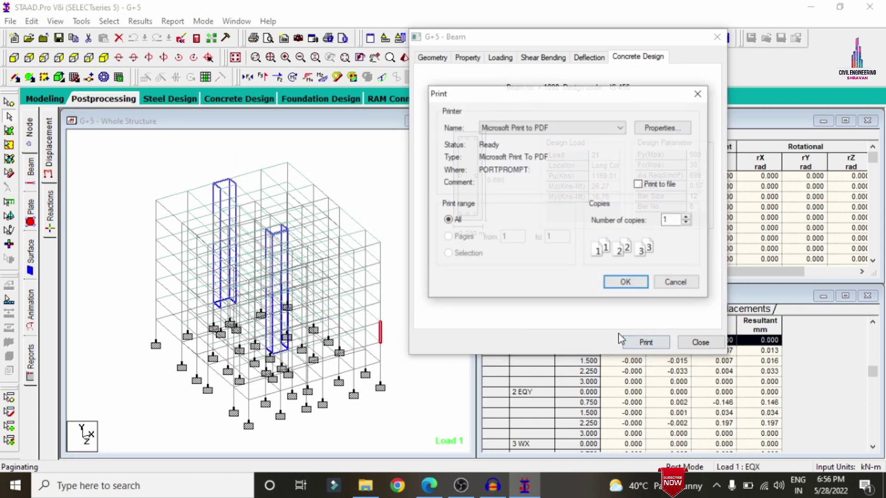
{"action": "key", "text": "Return"}
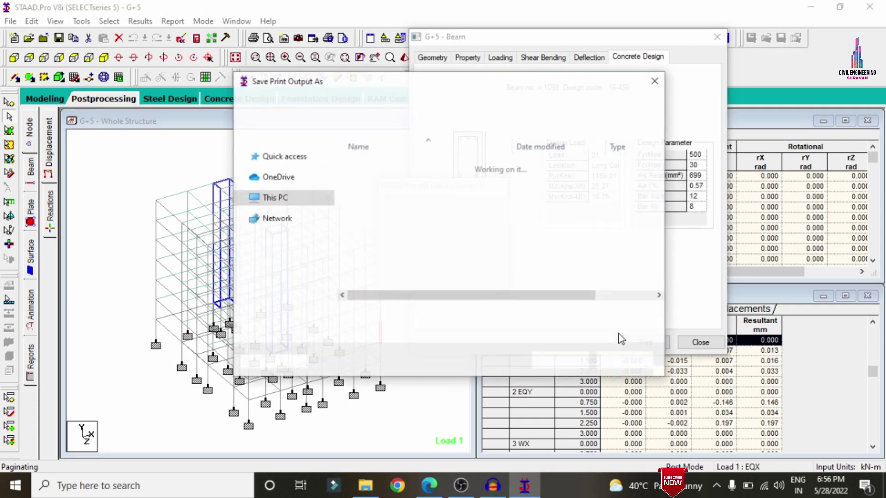
{"action": "type", "text": "C3"}
{"action": "left_click", "coordinate": [560, 362]}
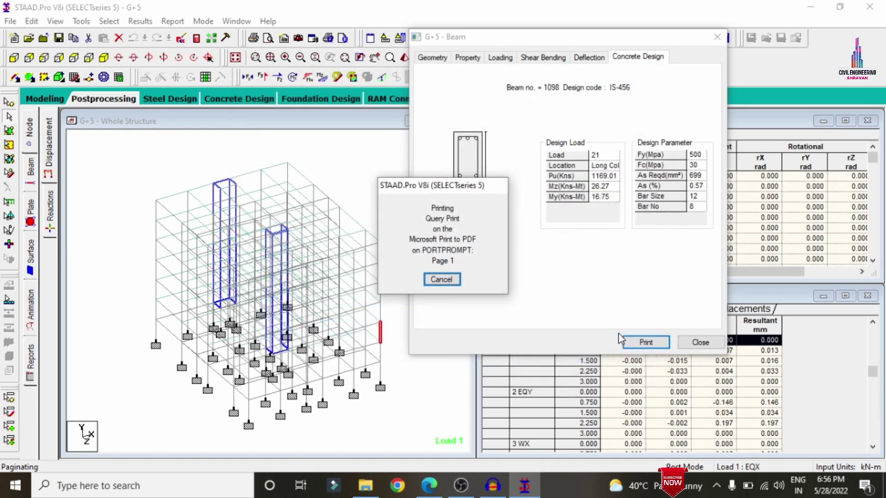
Print the concrete design of the fourth column up at the same corner to PDF as C4 in the Results folder.
{"action": "left_click", "coordinate": [380, 314]}
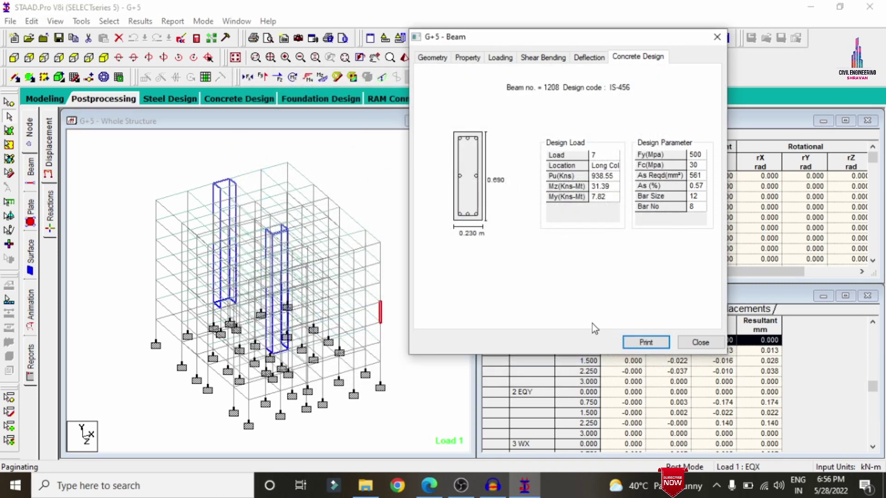
{"action": "left_click", "coordinate": [645, 342]}
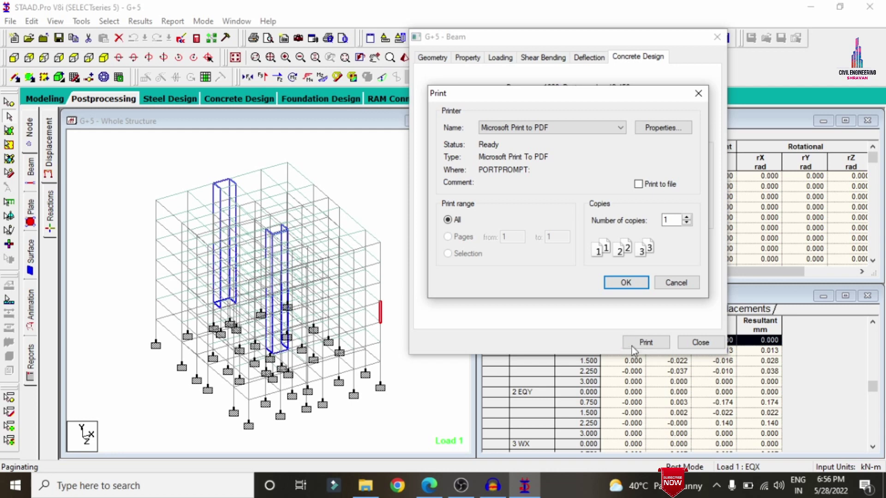
{"action": "key", "text": "Return"}
{"action": "type", "text": "C4"}
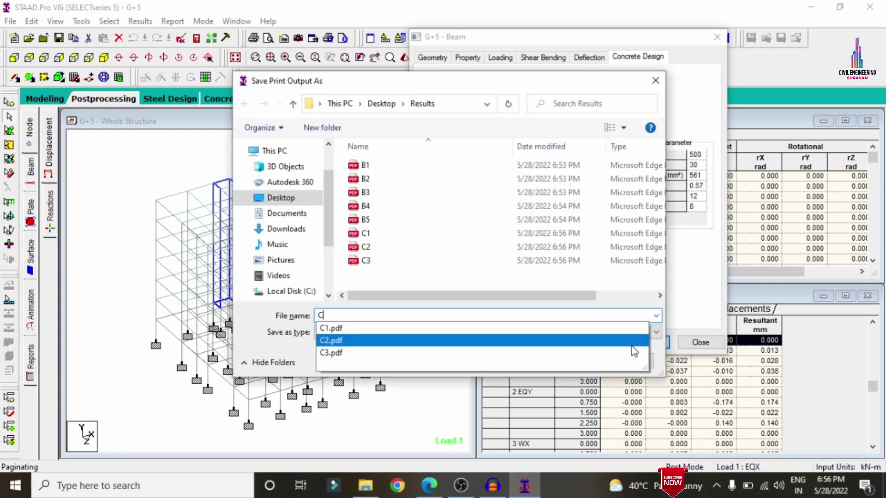
{"action": "key", "text": "Return"}
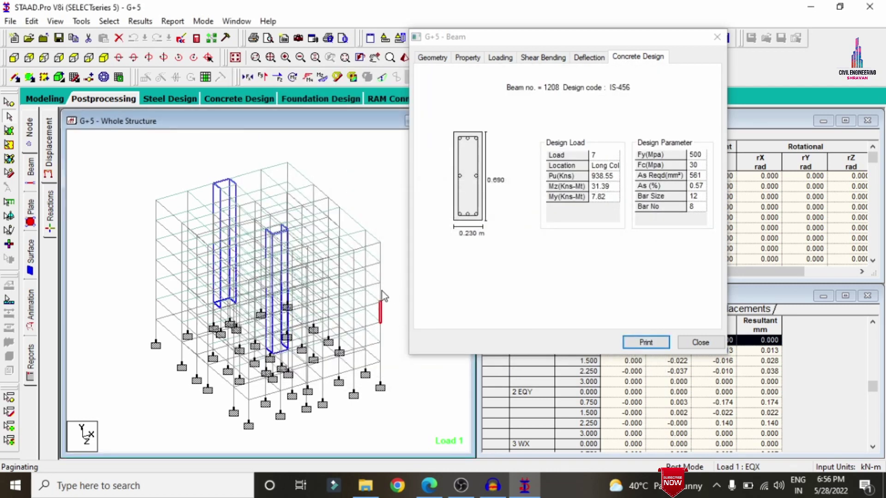
Print the concrete design of the fifth column up at the same corner to PDF as C5 in the Results folder.
{"action": "left_click", "coordinate": [380, 294]}
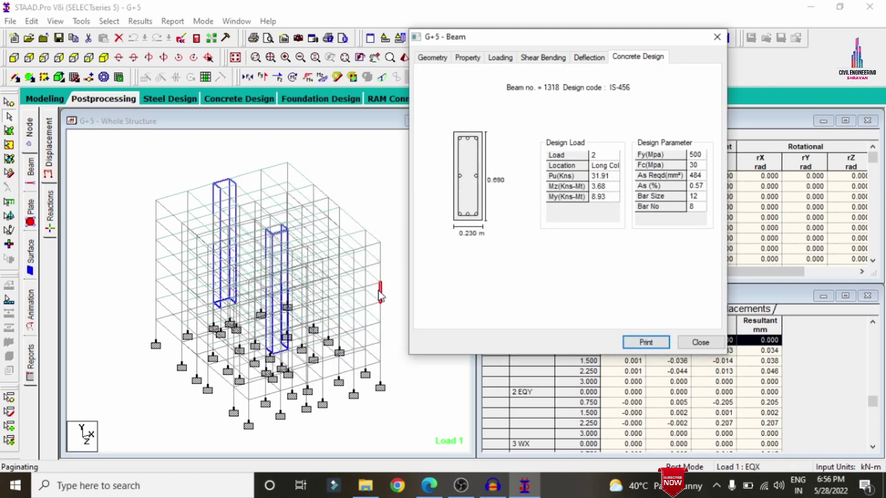
{"action": "left_click", "coordinate": [634, 343]}
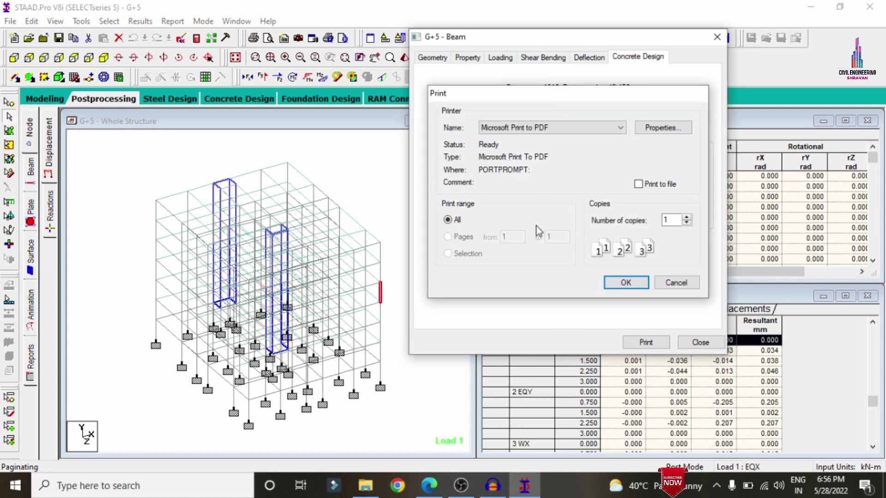
{"action": "key", "text": "Return"}
{"action": "type", "text": "C5"}
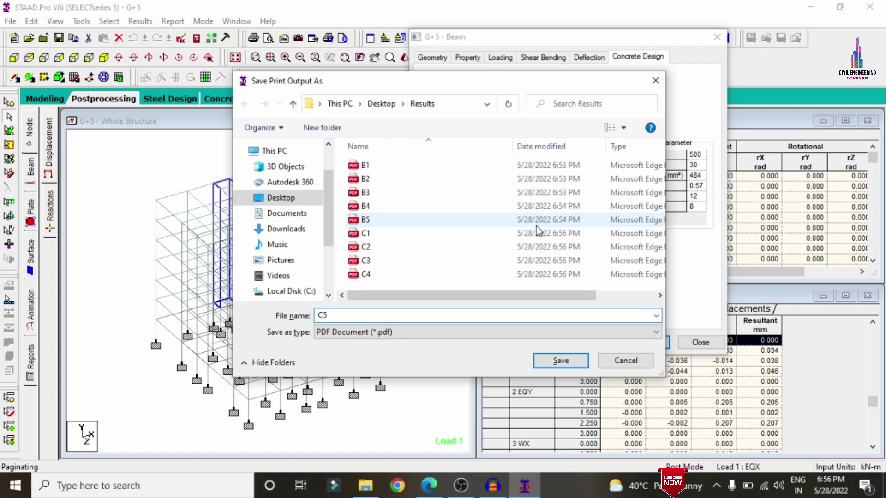
{"action": "key", "text": "Return"}
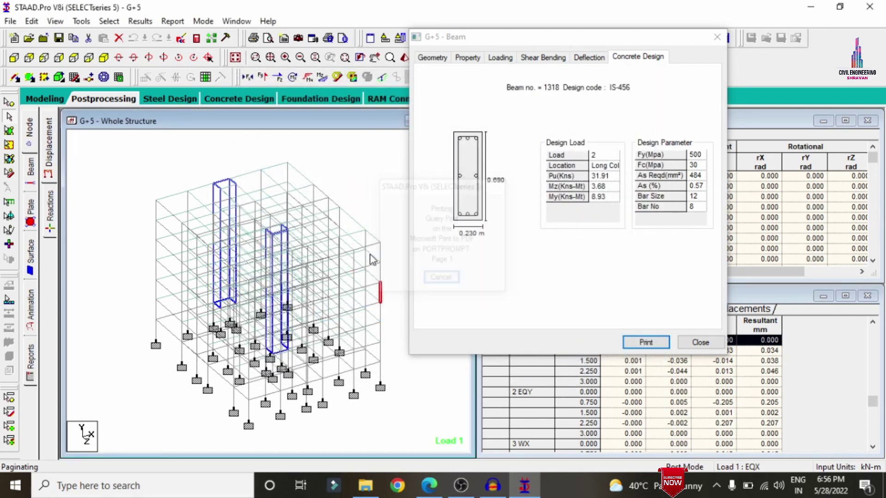
Print the concrete design of the sixth column up at the same corner to PDF as C6 in the Results folder.
{"action": "double_click", "coordinate": [380, 274]}
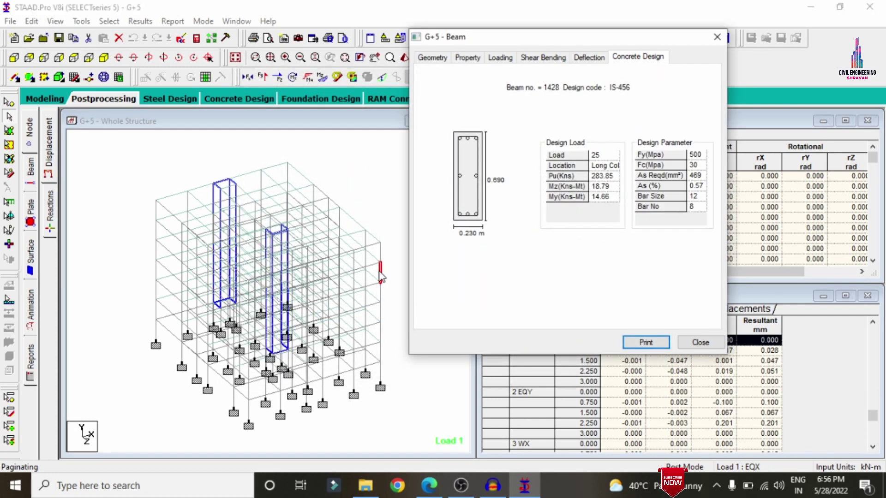
{"action": "left_click", "coordinate": [631, 345]}
{"action": "key", "text": "Return"}
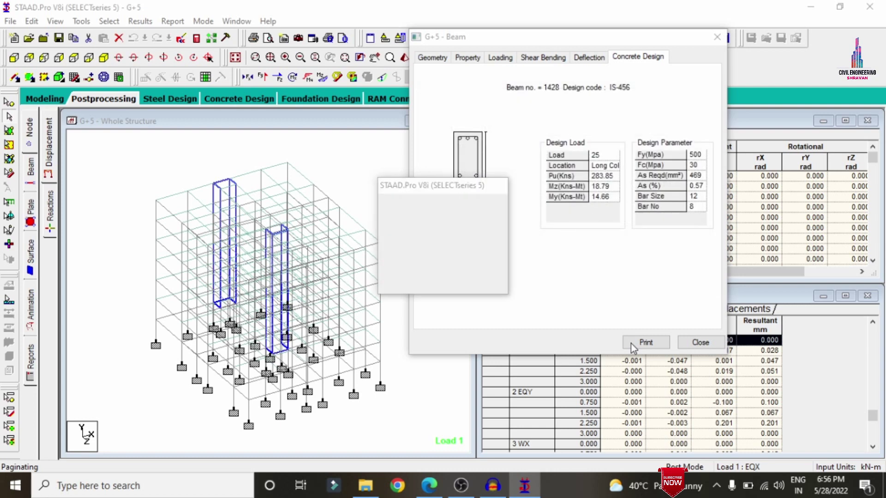
{"action": "type", "text": "C6"}
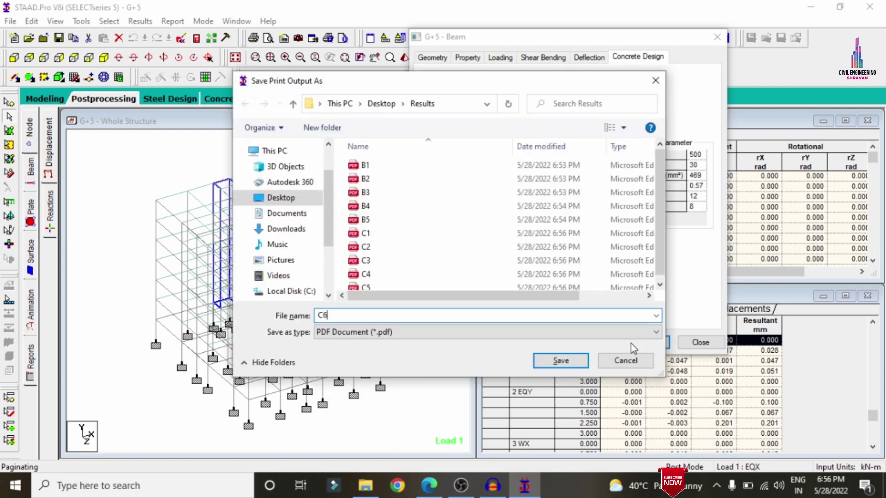
{"action": "key", "text": "Return"}
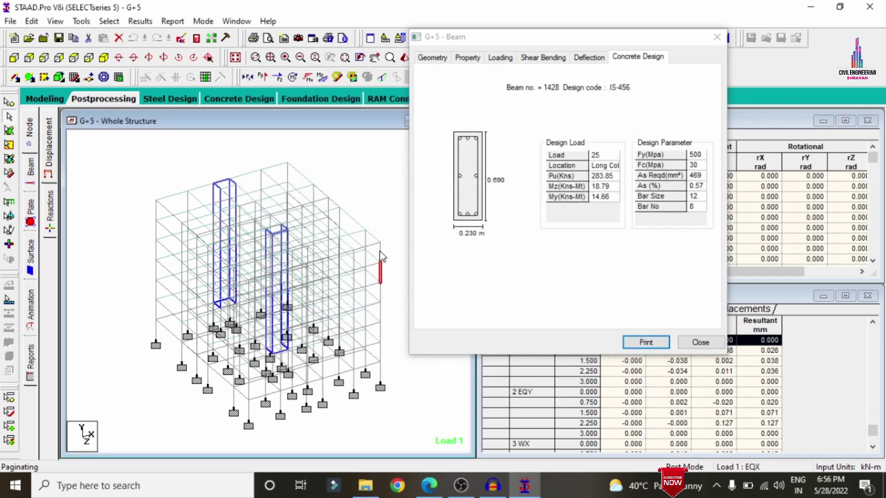
Print the topmost corner column's concrete design to PDF as C7 in the Results folder, and close the column's query.
{"action": "left_click", "coordinate": [381, 256]}
{"action": "left_click", "coordinate": [641, 342]}
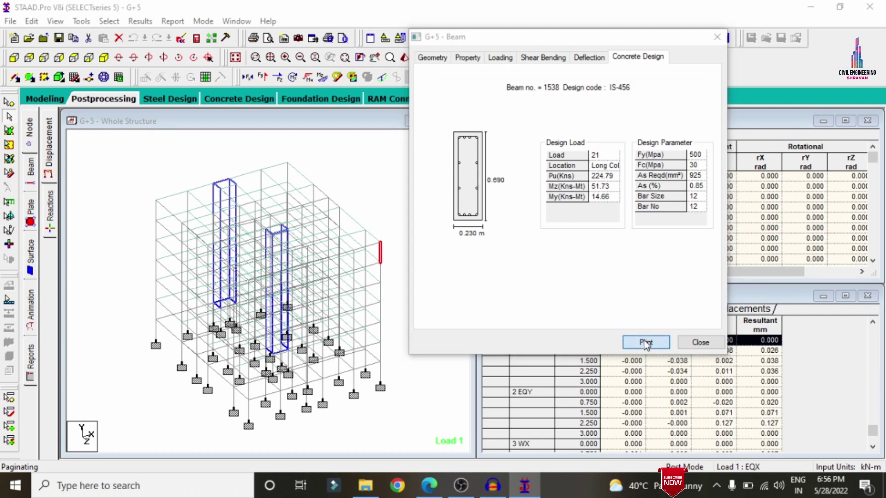
{"action": "key", "text": "Return"}
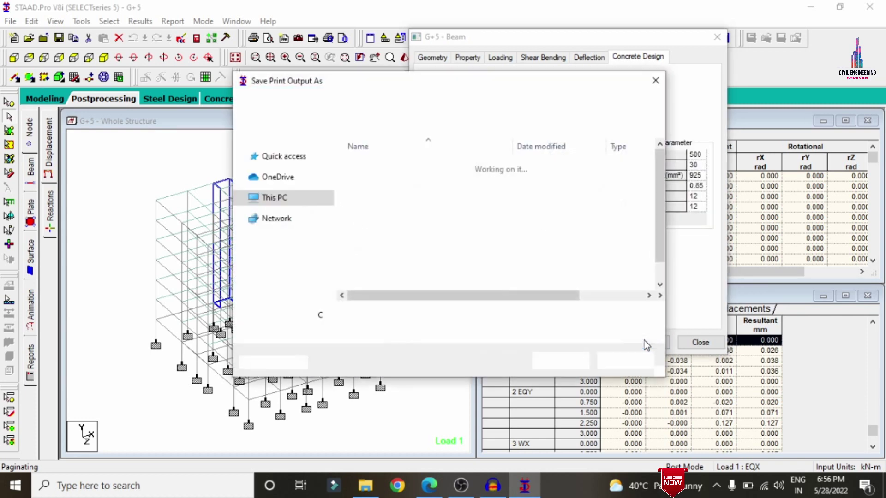
{"action": "type", "text": "C7"}
{"action": "key", "text": "Return"}
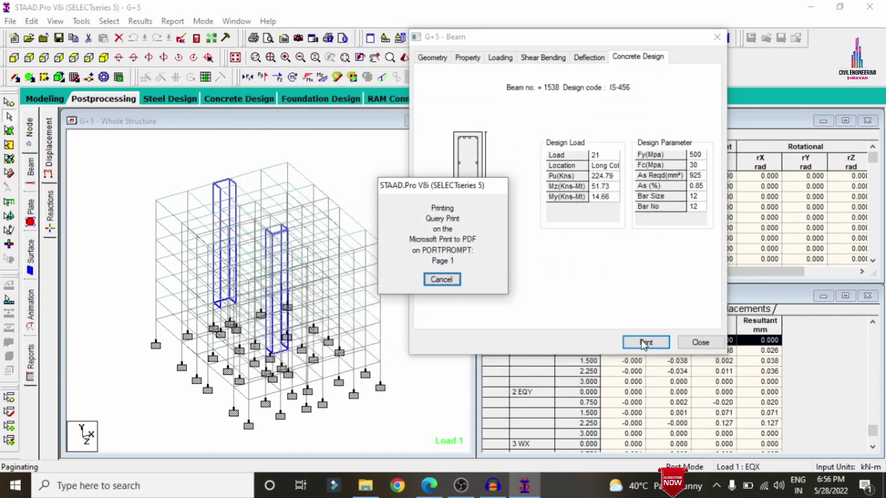
{"action": "left_click", "coordinate": [717, 36]}
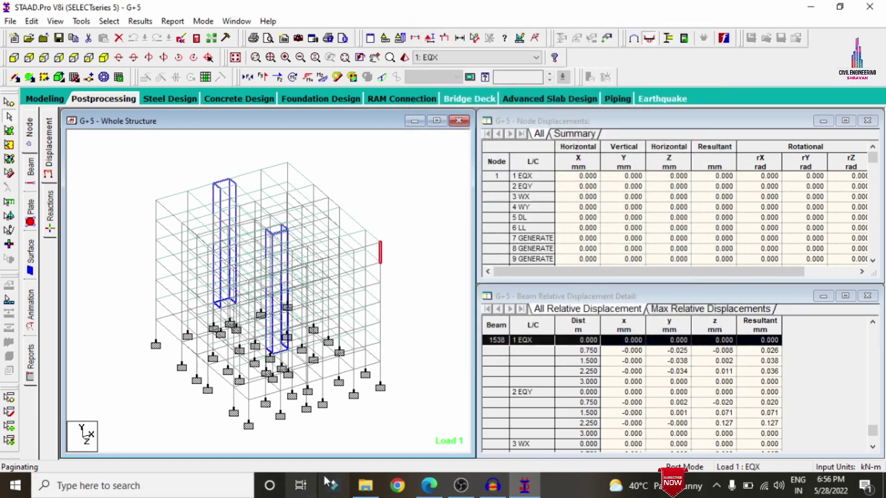
Switch to File Explorer, open C1 from the Results folder, and review its column section, design load and design results.
{"action": "left_click", "coordinate": [365, 486]}
{"action": "left_click", "coordinate": [480, 88]}
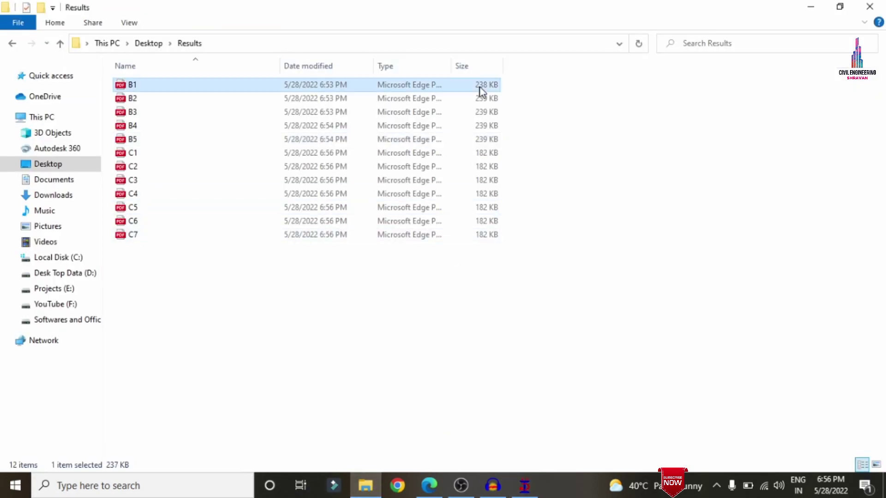
{"action": "double_click", "coordinate": [219, 152]}
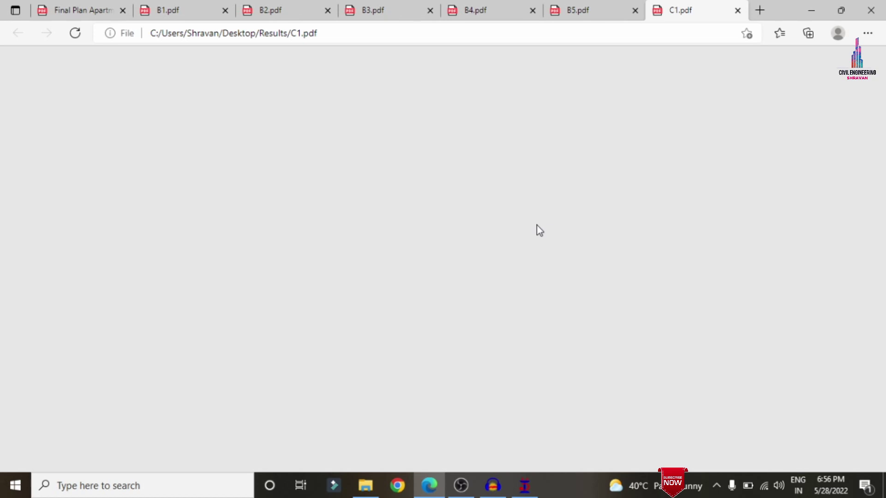
{"action": "scroll", "coordinate": [530, 231], "scroll_direction": "down", "scroll_amount": 5}
{"action": "scroll", "coordinate": [528, 234], "scroll_direction": "up", "scroll_amount": 3}
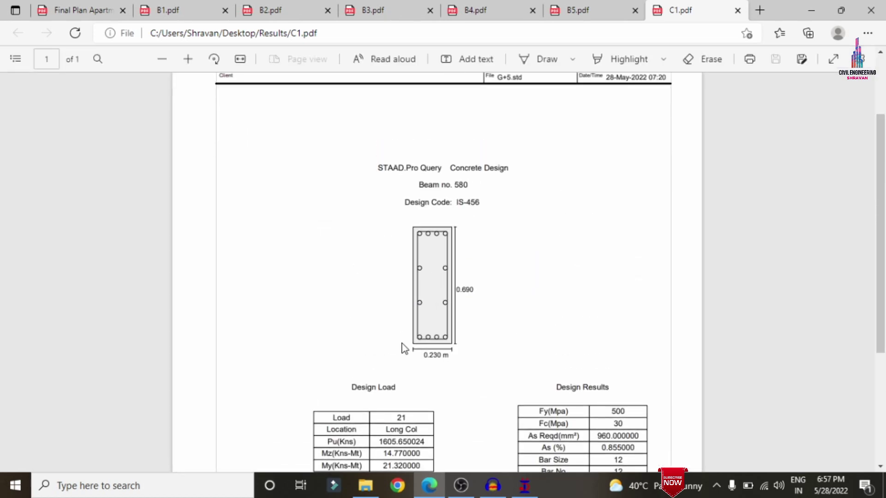
{"action": "scroll", "coordinate": [443, 275], "scroll_direction": "down", "scroll_amount": 4}
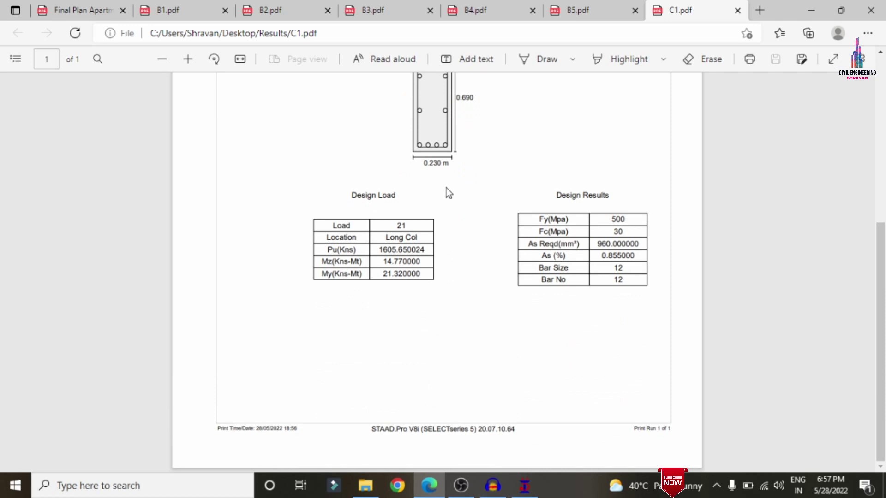
{"action": "scroll", "coordinate": [447, 185], "scroll_direction": "up", "scroll_amount": 1}
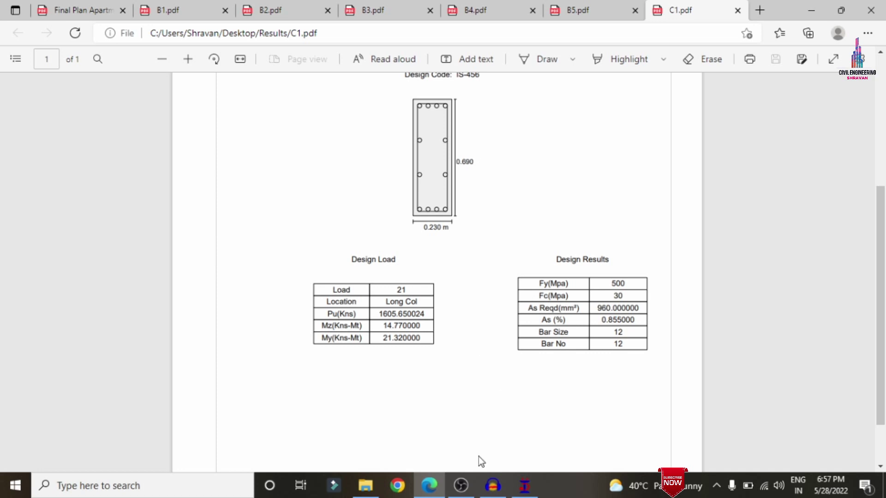
Open C2 and C3 from the Results folder and check the reinforcement layout of both column sections.
{"action": "left_click", "coordinate": [365, 485]}
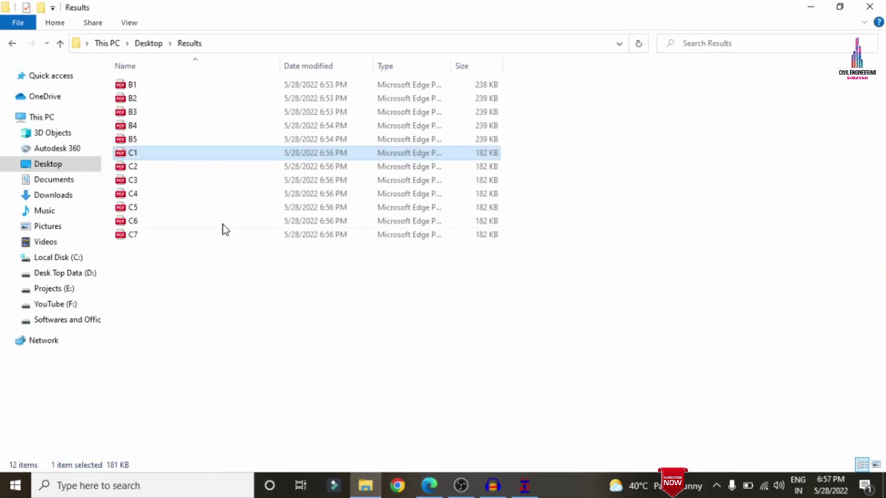
{"action": "double_click", "coordinate": [190, 167]}
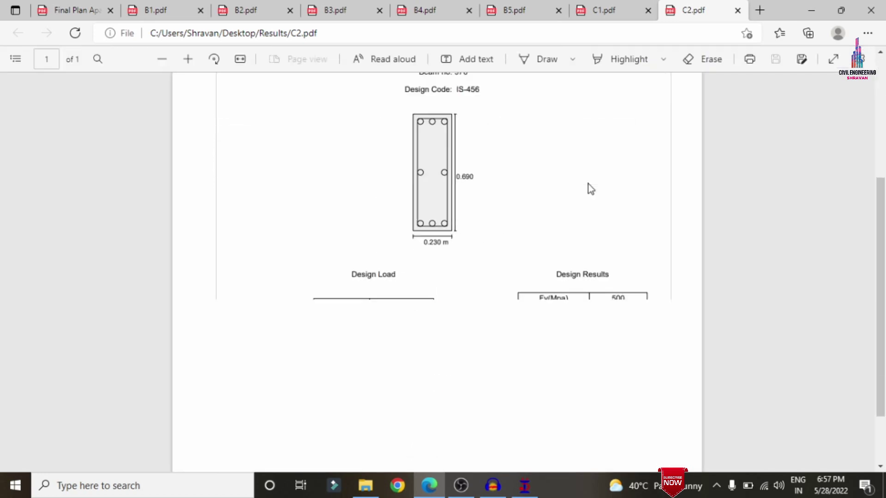
{"action": "left_click", "coordinate": [365, 485]}
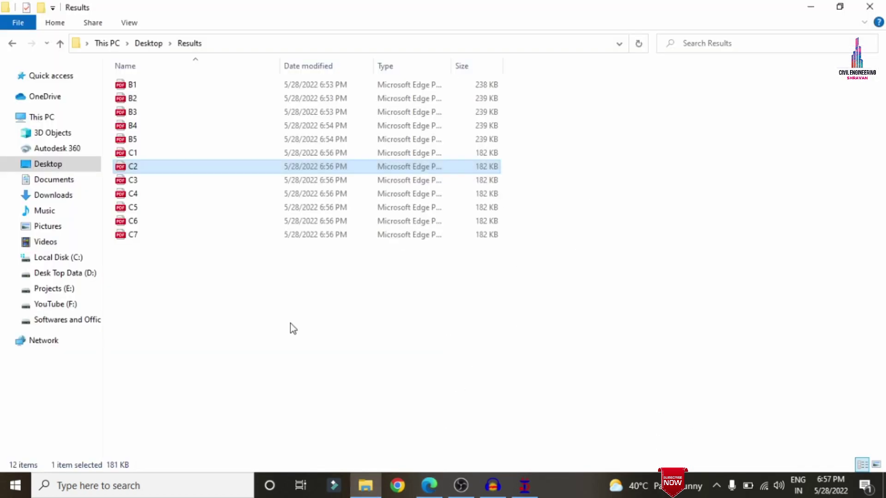
{"action": "double_click", "coordinate": [242, 176]}
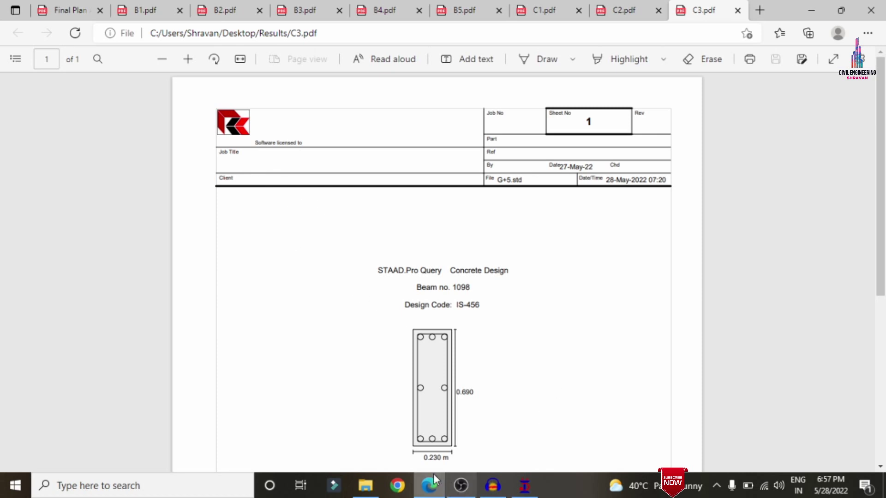
Open C4 and C5 from the Results folder and check the bar arrangement in each column section.
{"action": "left_click", "coordinate": [366, 485]}
{"action": "double_click", "coordinate": [146, 198]}
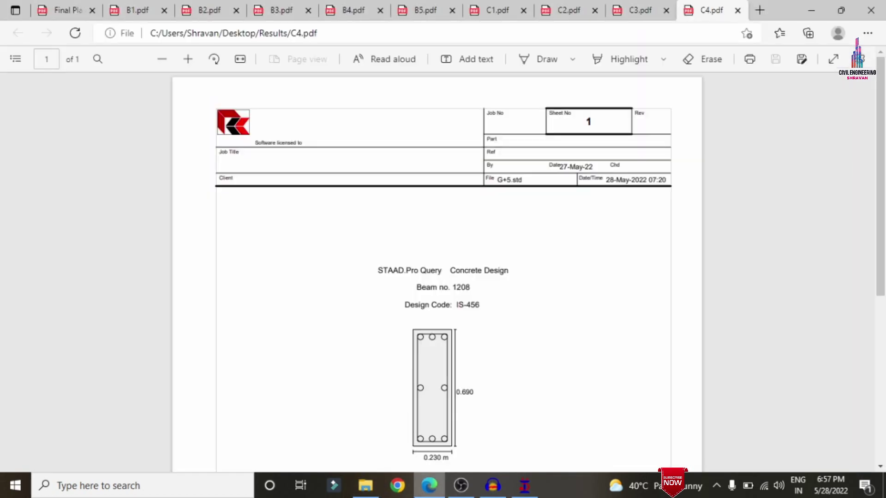
{"action": "left_click", "coordinate": [365, 485]}
{"action": "double_click", "coordinate": [176, 211]}
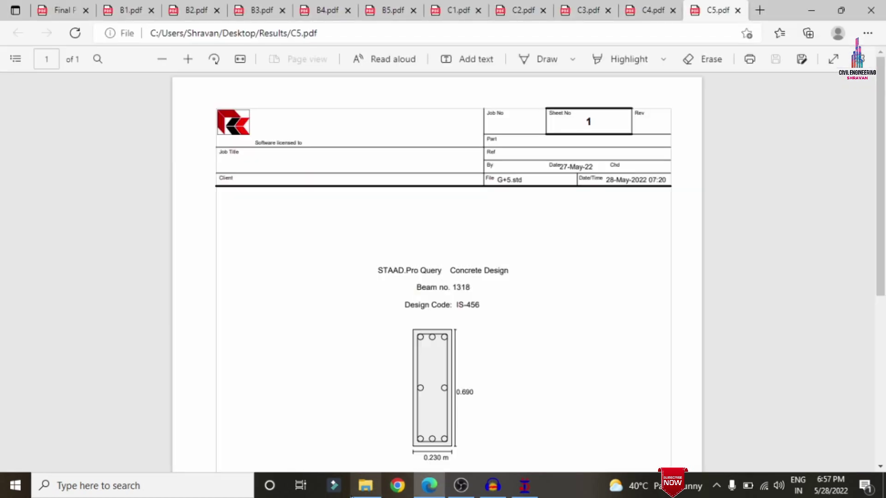
Open C6 from the Results folder and review its column section and design tables.
{"action": "left_click", "coordinate": [365, 485]}
{"action": "left_click", "coordinate": [148, 221]}
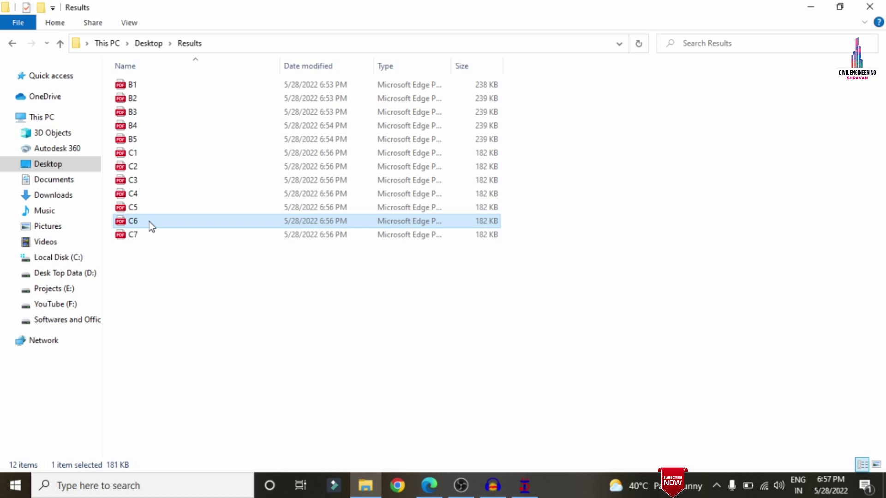
{"action": "double_click", "coordinate": [149, 221]}
{"action": "scroll", "coordinate": [478, 258], "scroll_direction": "down", "scroll_amount": 2}
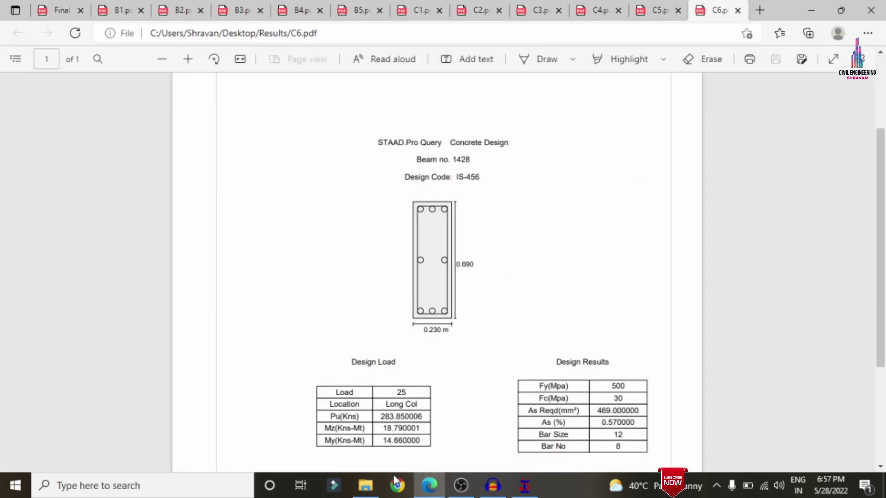
Open C7 from the Results folder and review the topmost column's reinforcement and design tables, with the whole page in view.
{"action": "left_click", "coordinate": [366, 486]}
{"action": "left_click", "coordinate": [165, 235]}
{"action": "double_click", "coordinate": [164, 236]}
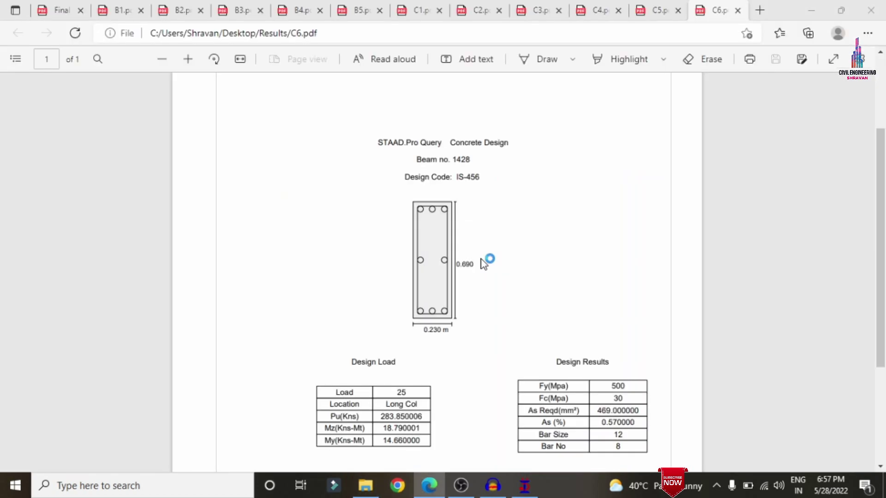
{"action": "scroll", "coordinate": [444, 230], "scroll_direction": "down", "scroll_amount": 4}
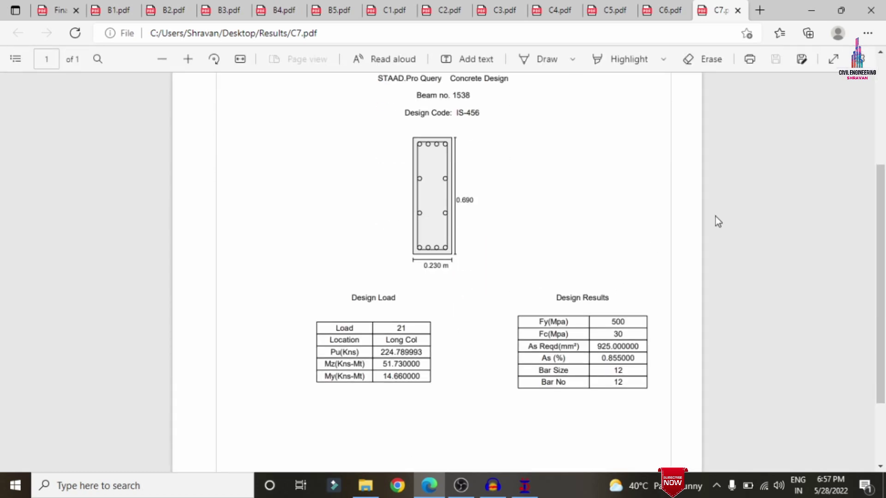
{"action": "scroll", "coordinate": [715, 217], "scroll_direction": "down", "scroll_amount": 3, "text": "ctrl"}
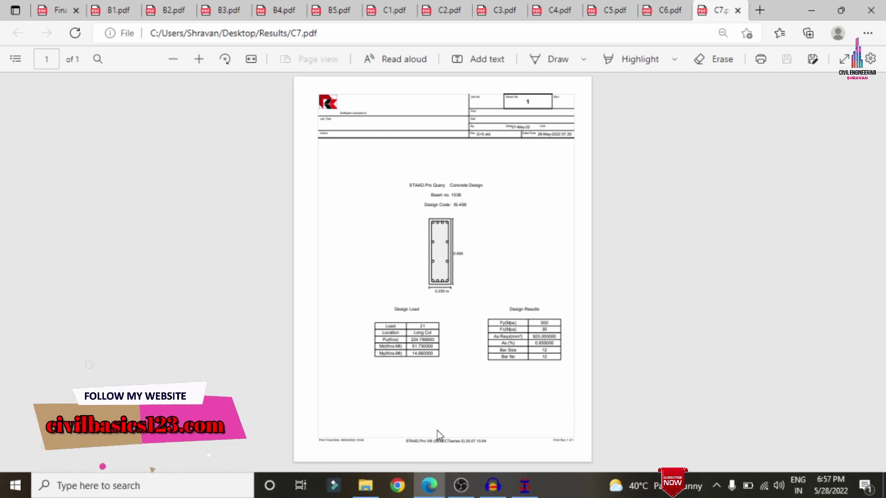
Open the G+5_foundation STAAD.foundation document from the STAAD Files folder inside the desktop's G+5 folder.
{"action": "left_click", "coordinate": [365, 485]}
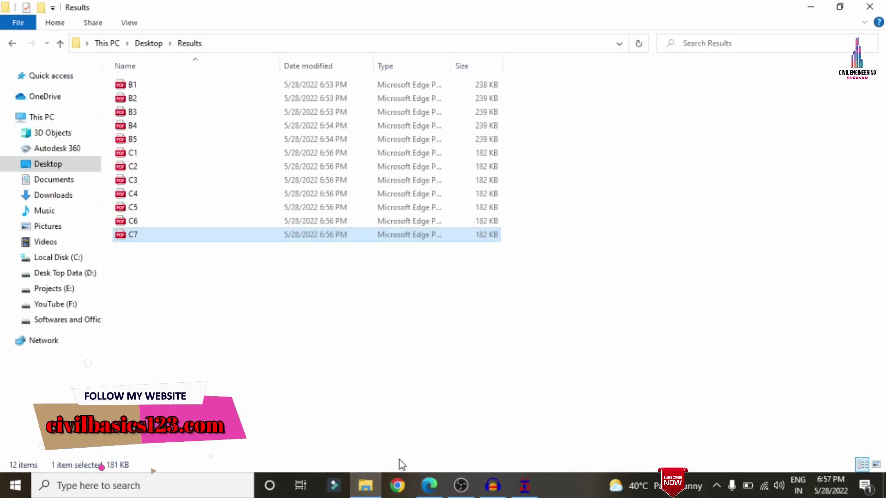
{"action": "left_click", "coordinate": [44, 167]}
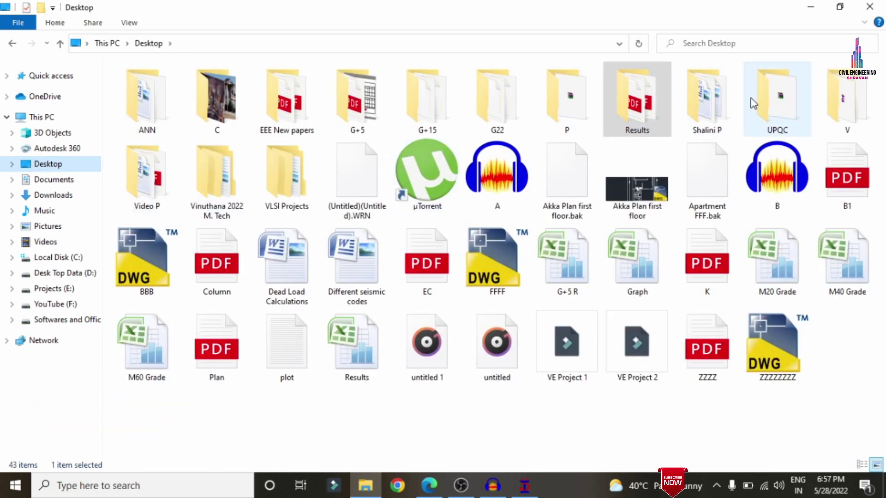
{"action": "double_click", "coordinate": [351, 127]}
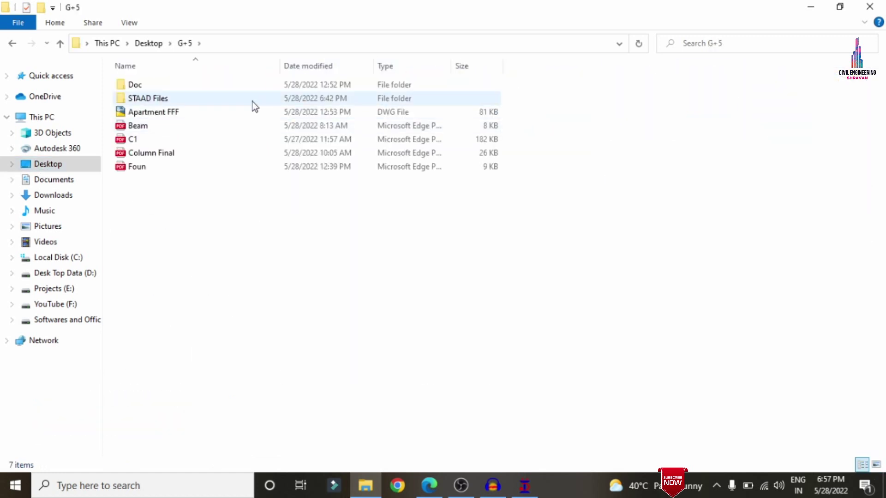
{"action": "double_click", "coordinate": [215, 103]}
{"action": "scroll", "coordinate": [338, 209], "scroll_direction": "down", "scroll_amount": 3}
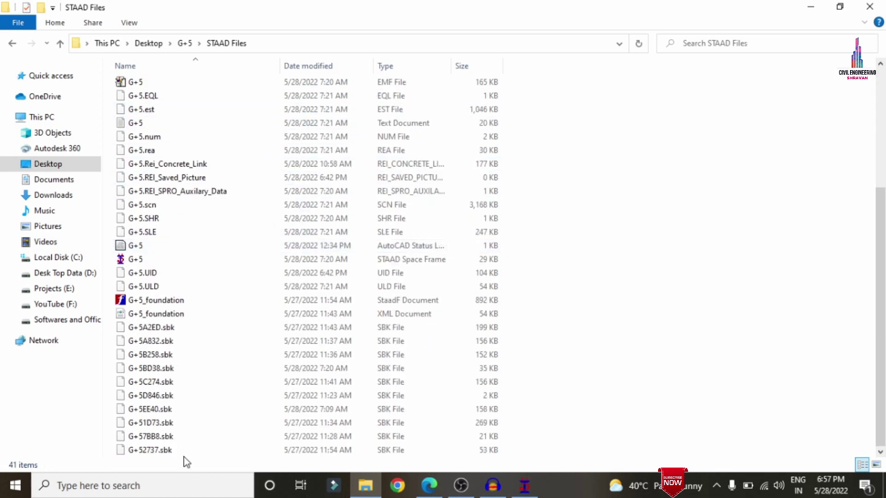
{"action": "left_click", "coordinate": [192, 303]}
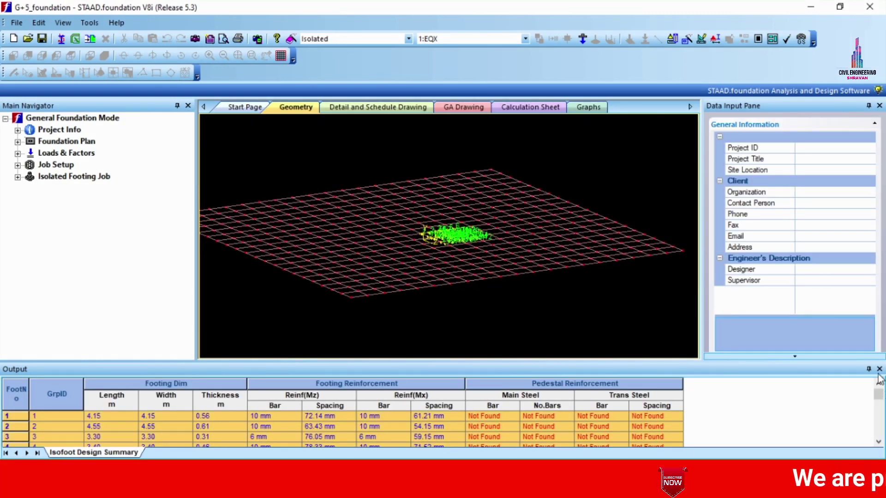
Close the isolated footing design summary and expand the Isolated Footing Job to its design parameters, with the foundation geometry in view.
{"action": "left_click", "coordinate": [879, 369]}
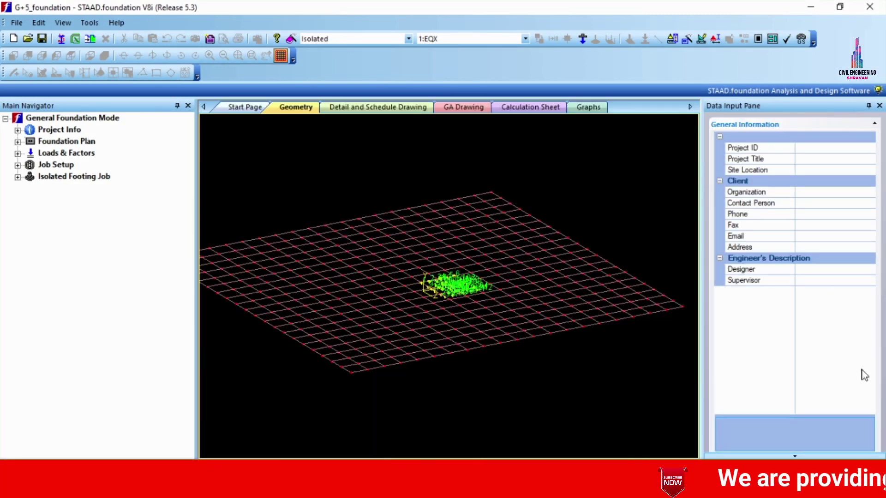
{"action": "left_click", "coordinate": [18, 177]}
{"action": "left_click", "coordinate": [30, 188]}
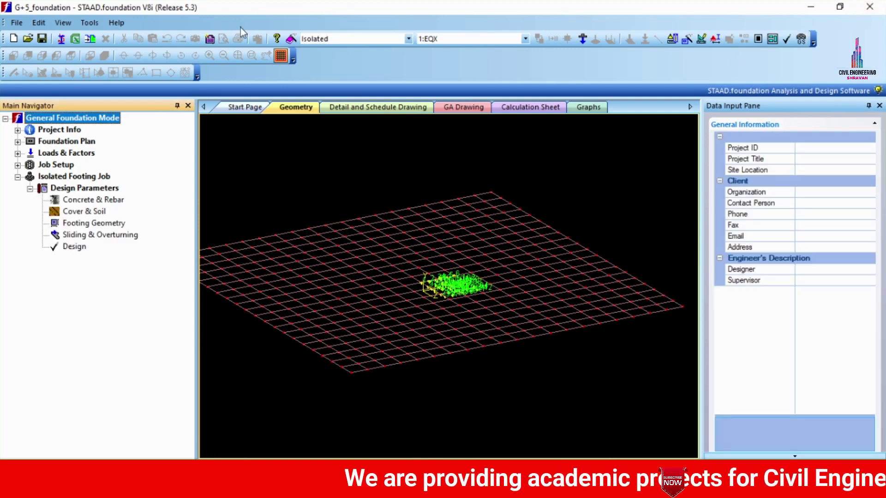
{"action": "left_click", "coordinate": [287, 110]}
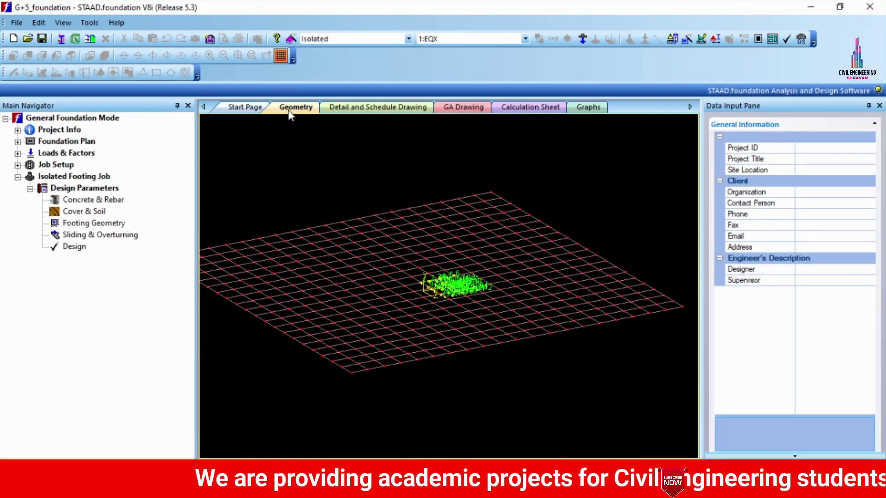
Examine the detail drawing of footing 1, including the reinforcement and dowels in its elevation.
{"action": "left_click", "coordinate": [357, 109]}
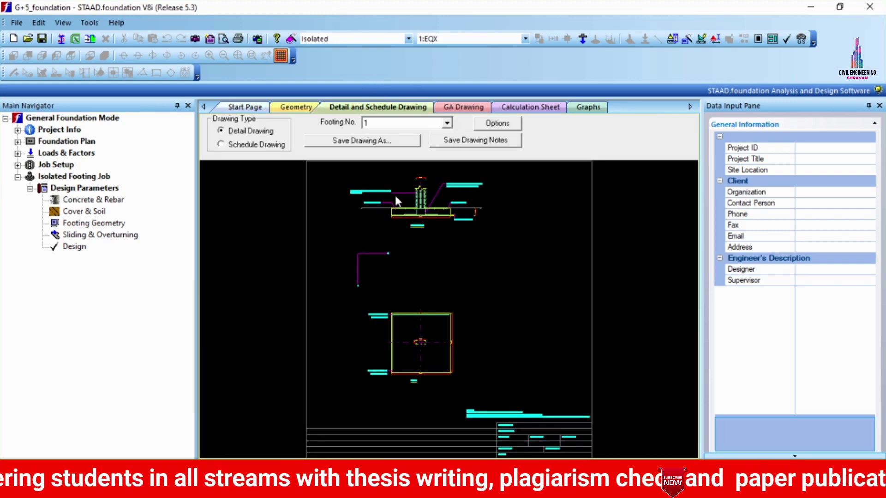
{"action": "scroll", "coordinate": [381, 172], "scroll_direction": "up", "scroll_amount": 3}
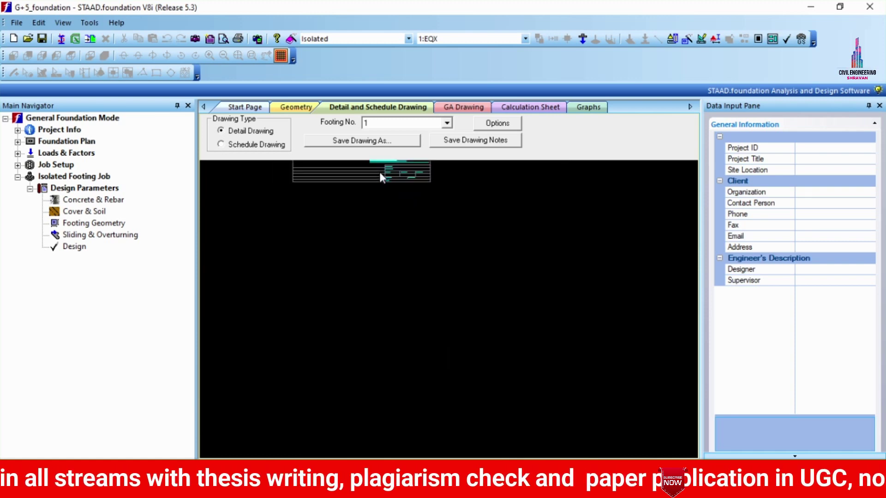
{"action": "scroll", "coordinate": [459, 369], "scroll_direction": "up", "scroll_amount": 2}
{"action": "scroll", "coordinate": [460, 350], "scroll_direction": "down", "scroll_amount": 5}
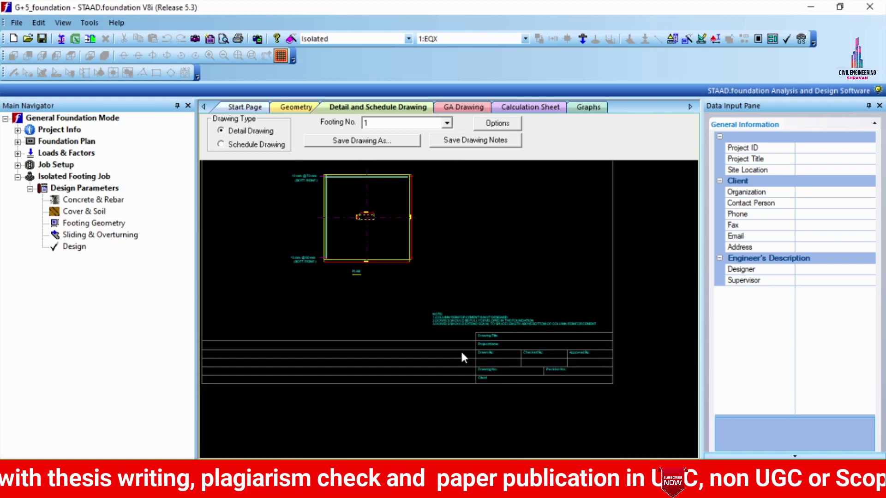
{"action": "scroll", "coordinate": [396, 226], "scroll_direction": "down", "scroll_amount": 1}
{"action": "scroll", "coordinate": [404, 239], "scroll_direction": "down", "scroll_amount": 1}
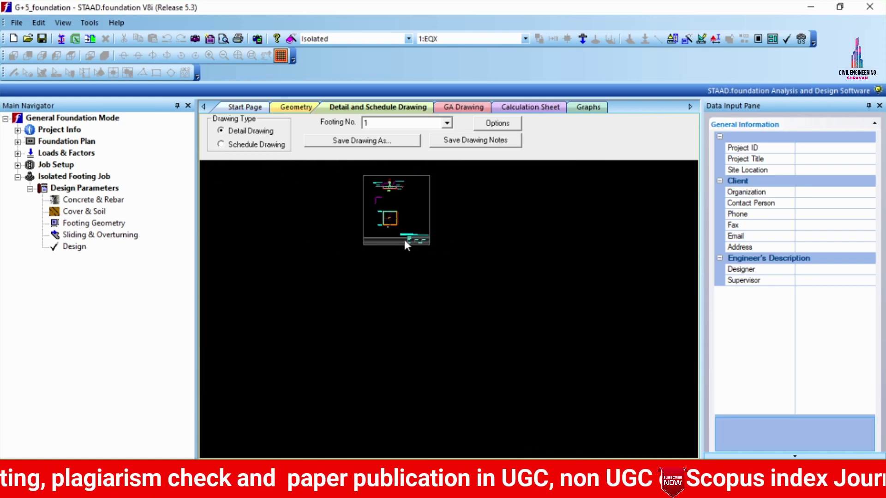
{"action": "scroll", "coordinate": [381, 170], "scroll_direction": "up", "scroll_amount": 2}
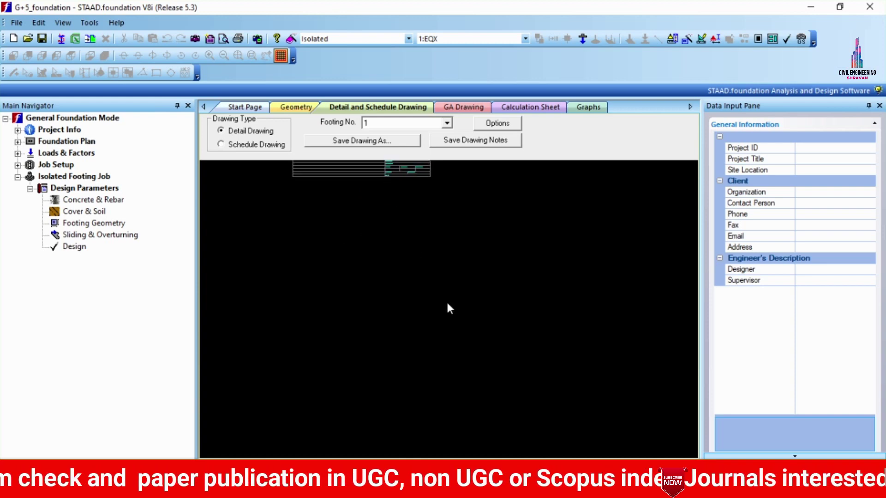
{"action": "left_click", "coordinate": [459, 107]}
{"action": "left_click", "coordinate": [378, 108]}
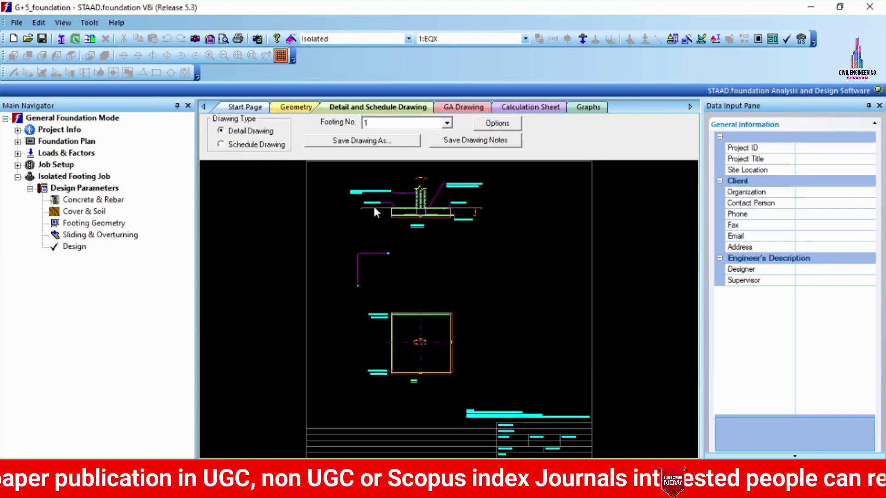
{"action": "scroll", "coordinate": [390, 185], "scroll_direction": "up", "scroll_amount": 4}
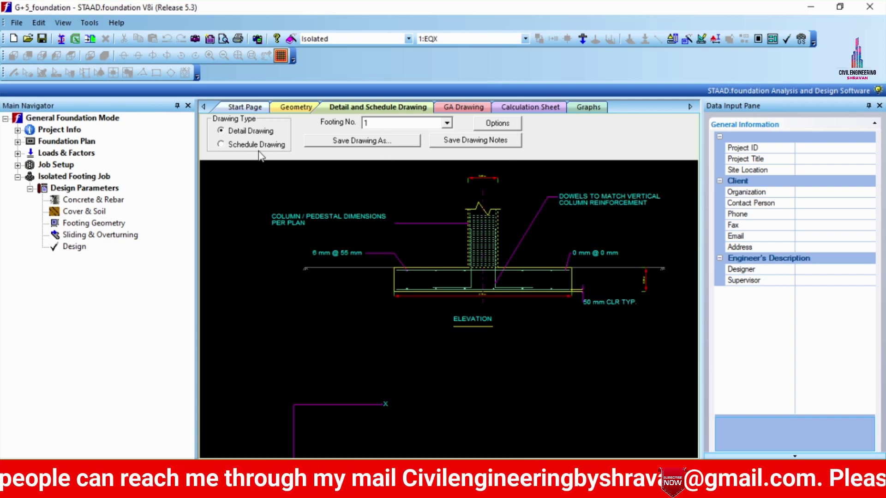
Save the detail drawing of footing 1 to the desktop as F1 in AutoCAD Drawings R2004 (*.dwg) format.
{"action": "left_click", "coordinate": [251, 133]}
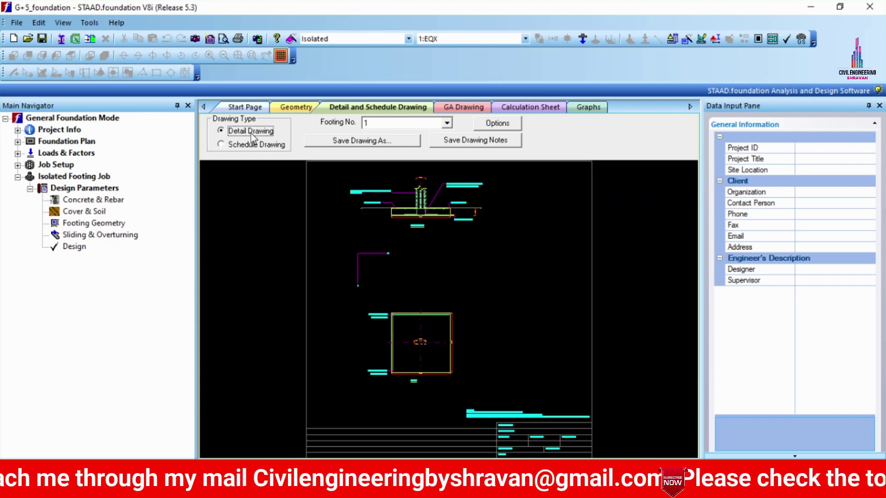
{"action": "left_click", "coordinate": [369, 141]}
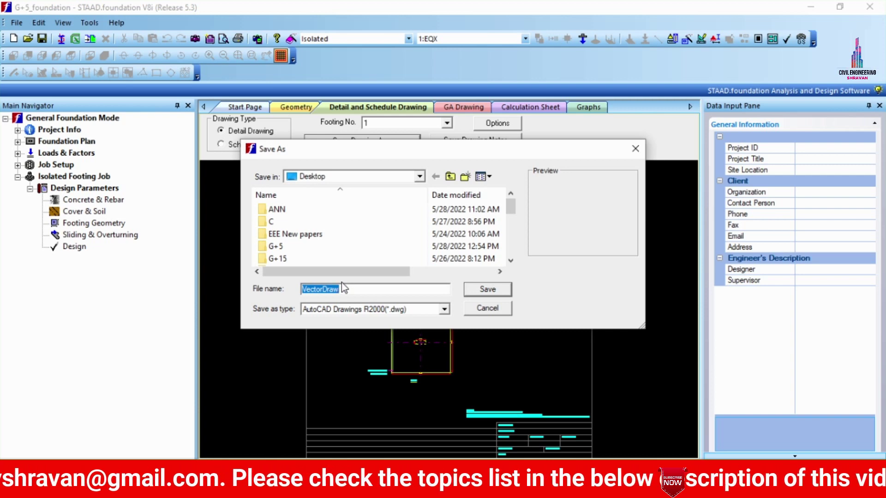
{"action": "type", "text": "F1"}
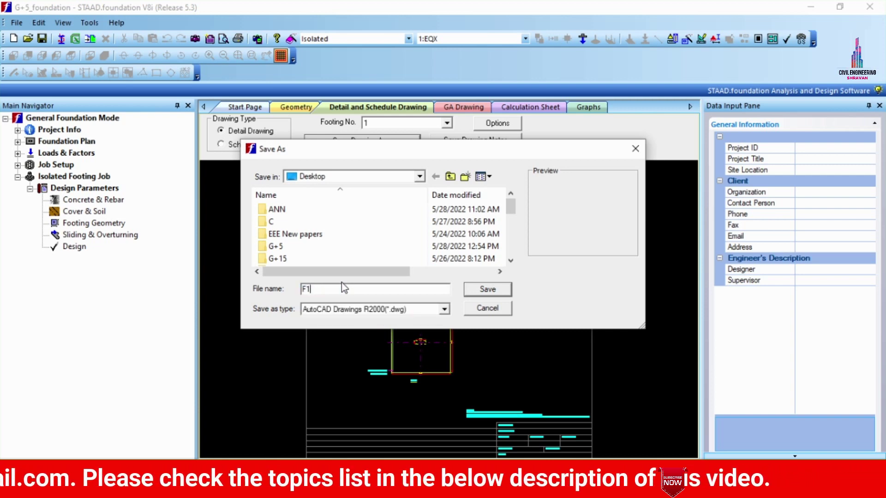
{"action": "left_click", "coordinate": [434, 311]}
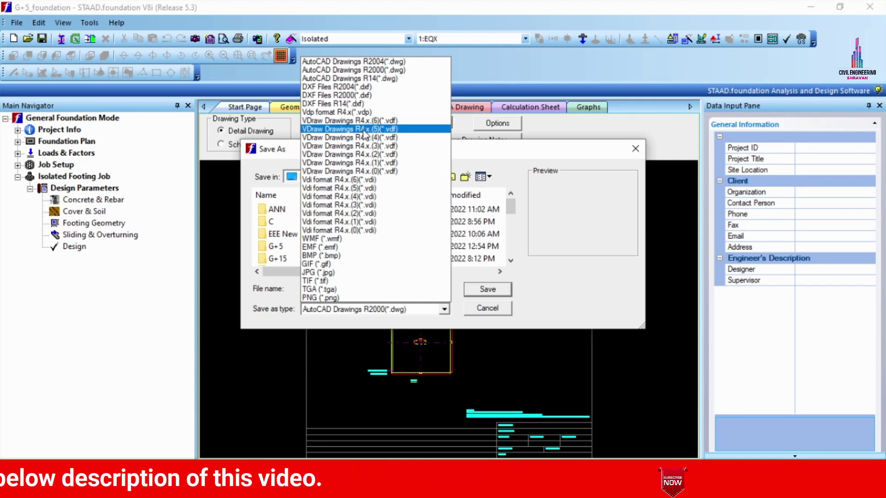
{"action": "left_click", "coordinate": [396, 62]}
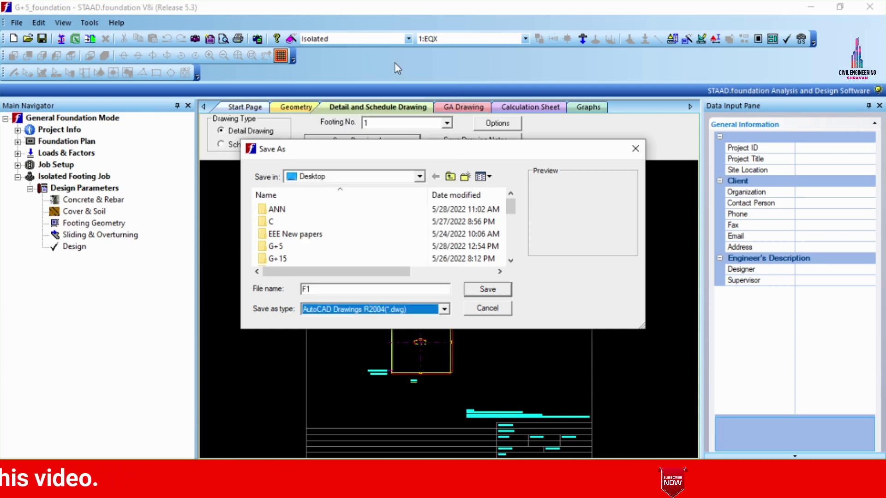
{"action": "left_click", "coordinate": [491, 289]}
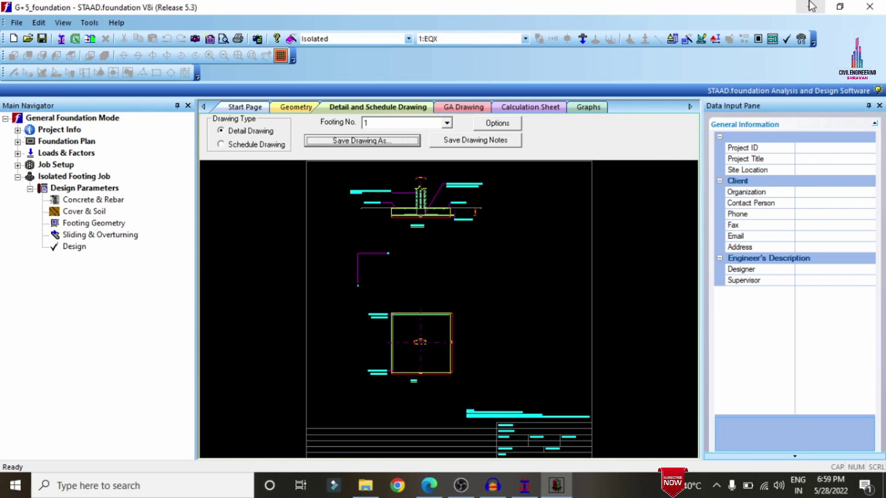
Save the GA drawing of all footings to the desktop as FGA in AutoCAD Drawings R2004 (*.dwg) format.
{"action": "left_click", "coordinate": [450, 108]}
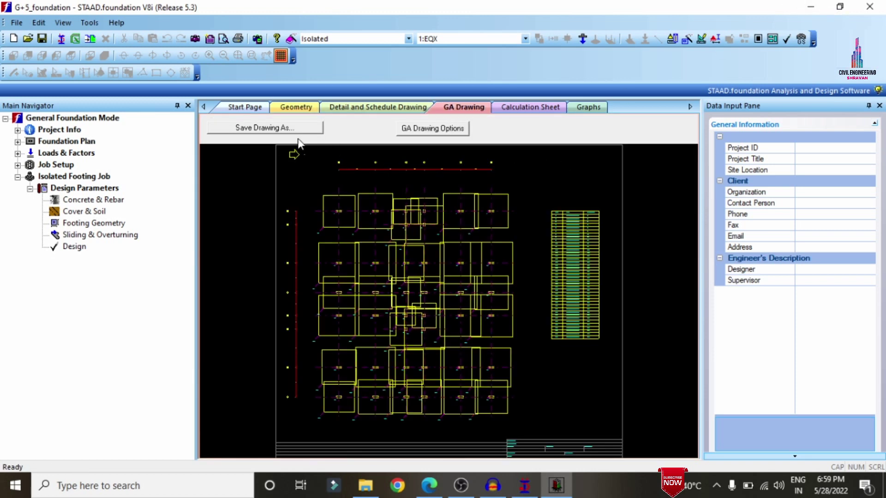
{"action": "left_click", "coordinate": [290, 128]}
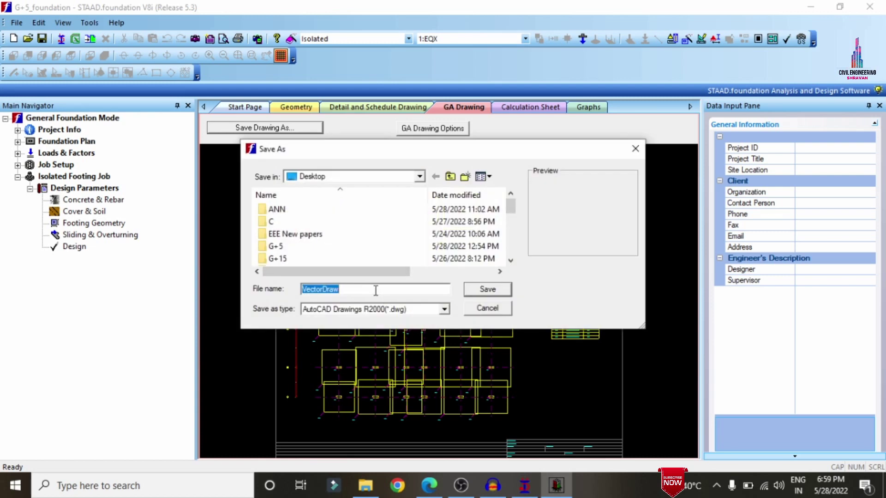
{"action": "type", "text": "F"}
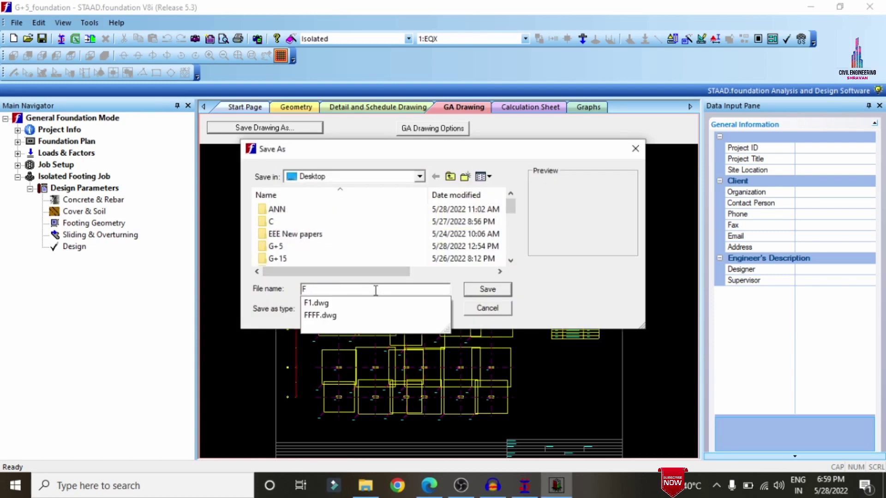
{"action": "type", "text": "GA"}
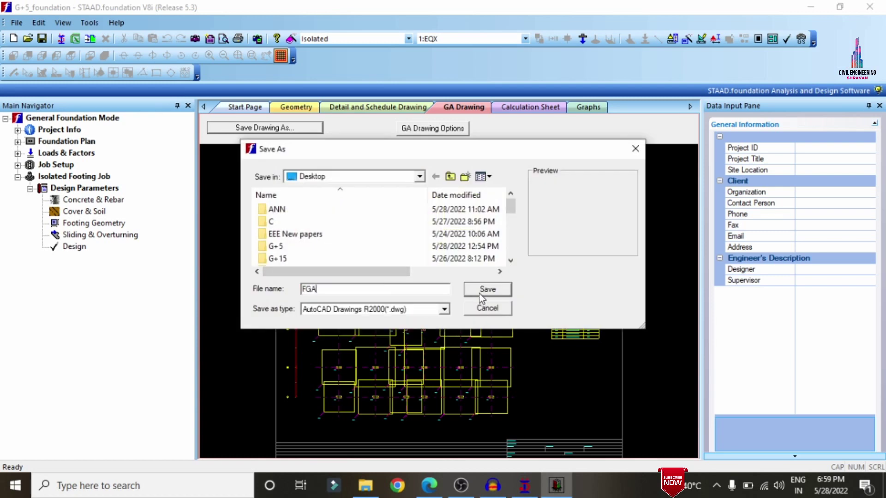
{"action": "left_click", "coordinate": [403, 319]}
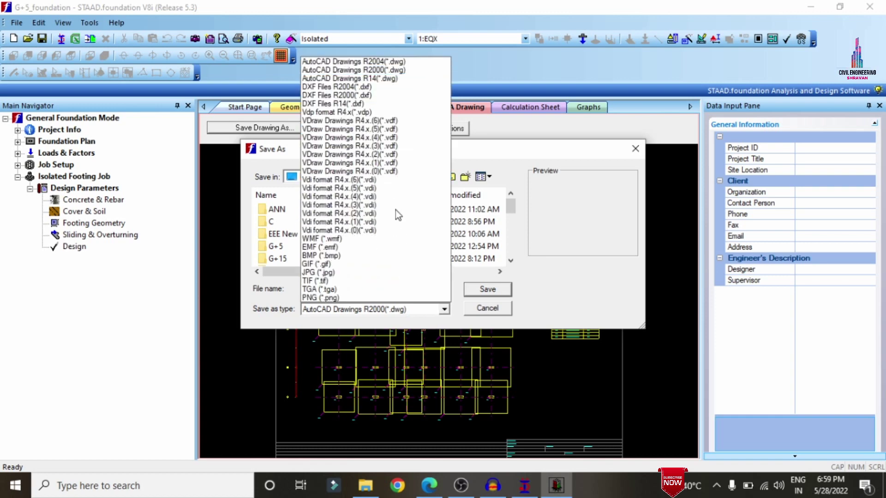
{"action": "left_click", "coordinate": [369, 64]}
{"action": "left_click", "coordinate": [503, 293]}
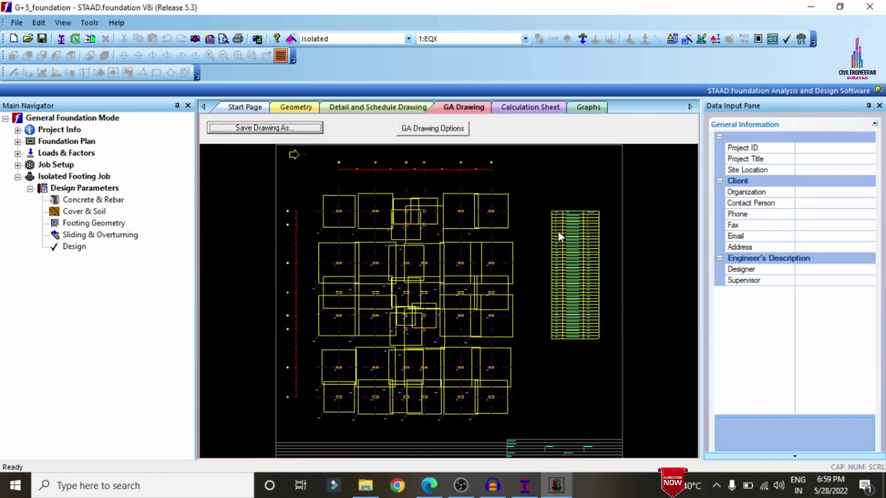
Minimize all open windows to reach the exported F1 and FGA drawings on the desktop.
{"action": "left_click", "coordinate": [805, 7]}
{"action": "left_click", "coordinate": [805, 7]}
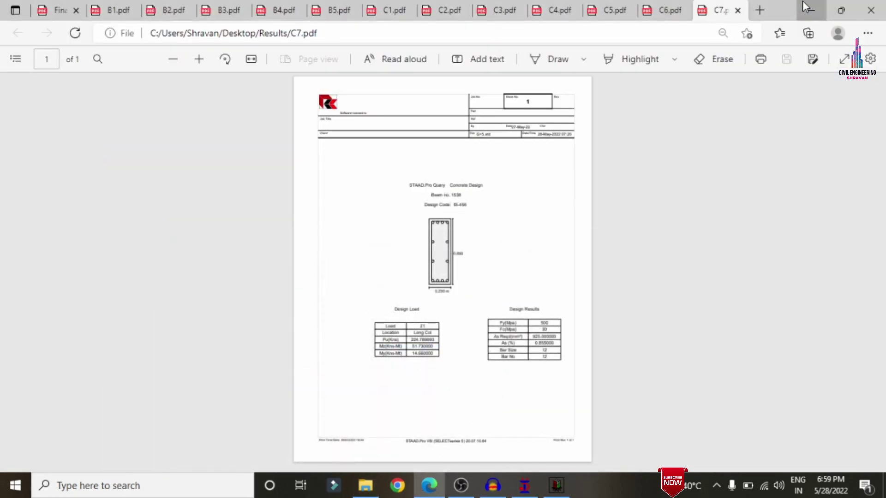
{"action": "left_click", "coordinate": [805, 7]}
{"action": "left_click", "coordinate": [805, 7]}
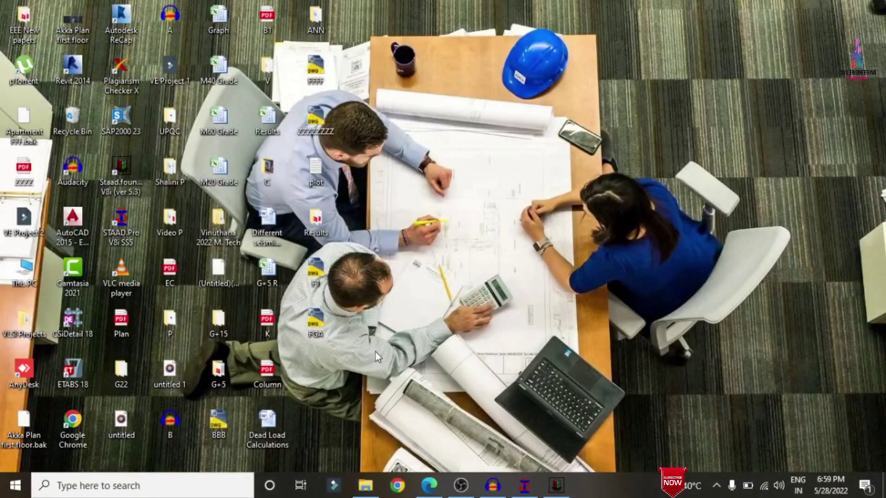
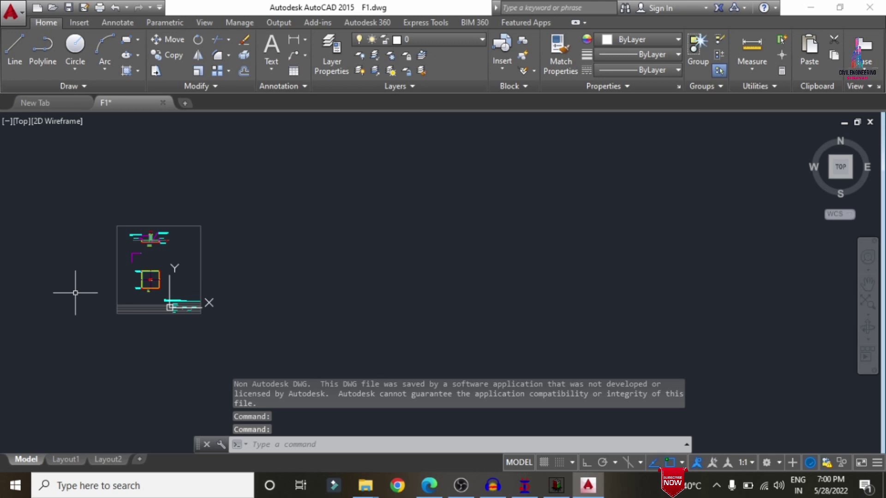
In AutoCAD's F1 drawing, erase the left sheet border and the horizontal ruled lines along the sheet's lower edge.
{"action": "scroll", "coordinate": [274, 110], "scroll_direction": "up", "scroll_amount": 2}
{"action": "left_click", "coordinate": [229, 131]}
{"action": "scroll", "coordinate": [212, 138], "scroll_direction": "down", "scroll_amount": 1}
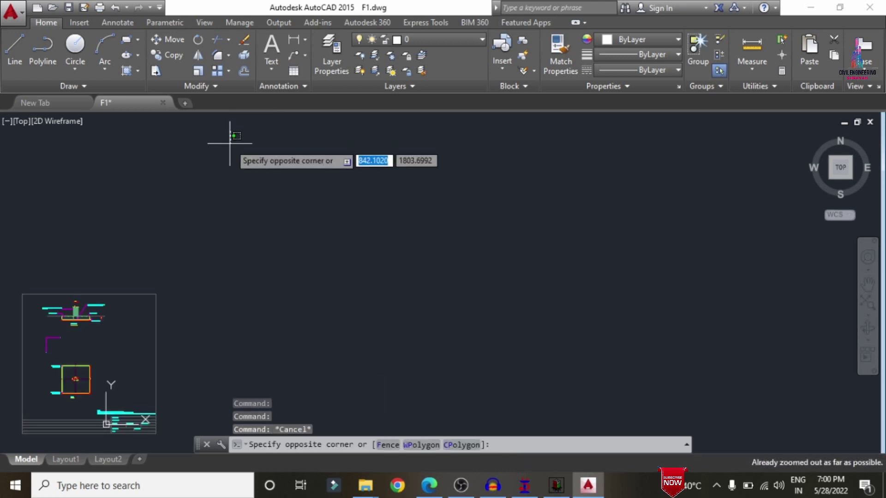
{"action": "left_click", "coordinate": [213, 169]}
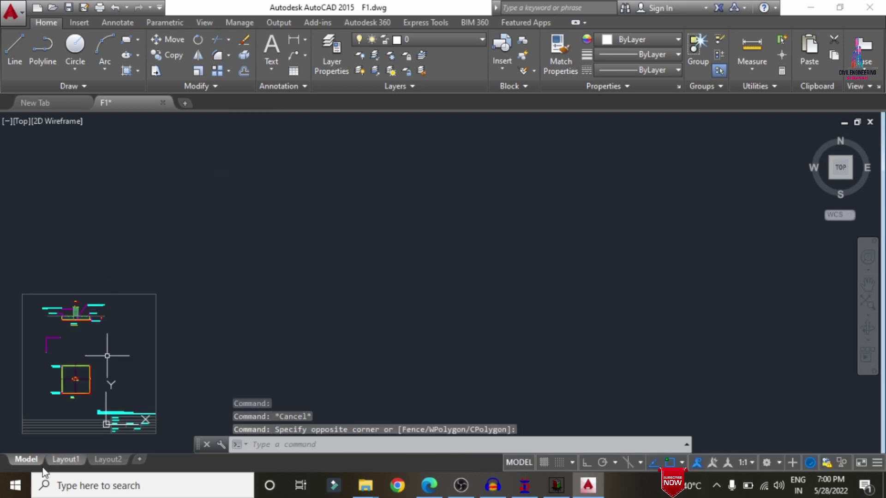
{"action": "scroll", "coordinate": [32, 439], "scroll_direction": "up", "scroll_amount": 3}
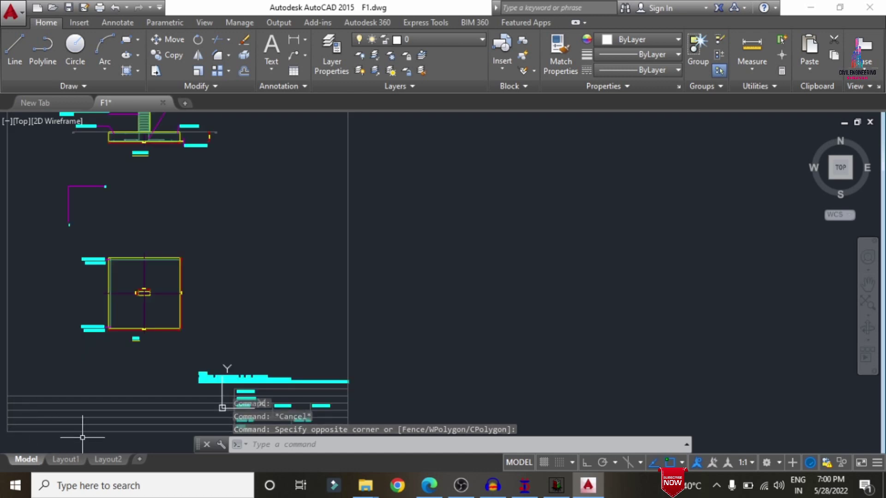
{"action": "mouse_move", "coordinate": [79, 436]}
{"action": "left_mouse_down"}
{"action": "mouse_move", "coordinate": [7, 342]}
{"action": "mouse_move", "coordinate": [9, 323]}
{"action": "left_mouse_up"}
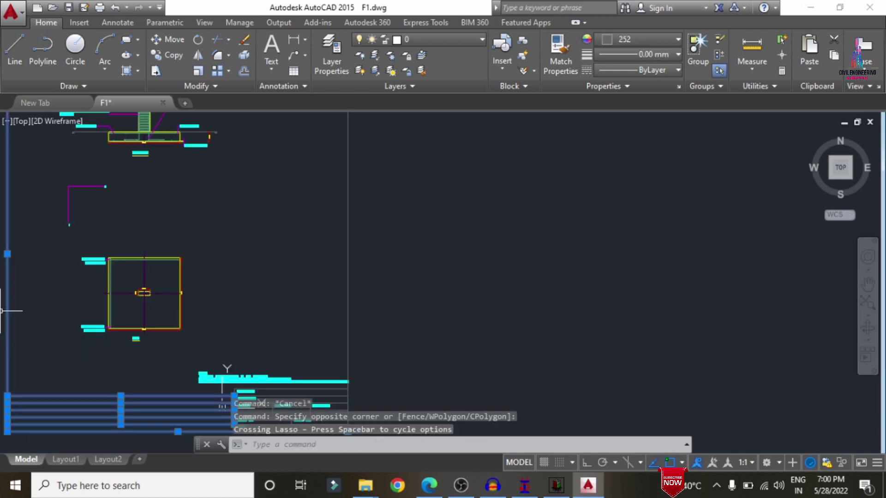
{"action": "key", "text": "Delete"}
Erase the remaining sheet border line, the title block lines and the leftover title block labels such as Drawing No. and Client below the notes.
{"action": "scroll", "coordinate": [323, 143], "scroll_direction": "down", "scroll_amount": 3}
{"action": "left_click", "coordinate": [346, 336]}
{"action": "scroll", "coordinate": [295, 323], "scroll_direction": "up", "scroll_amount": 5}
{"action": "left_click", "coordinate": [306, 342]}
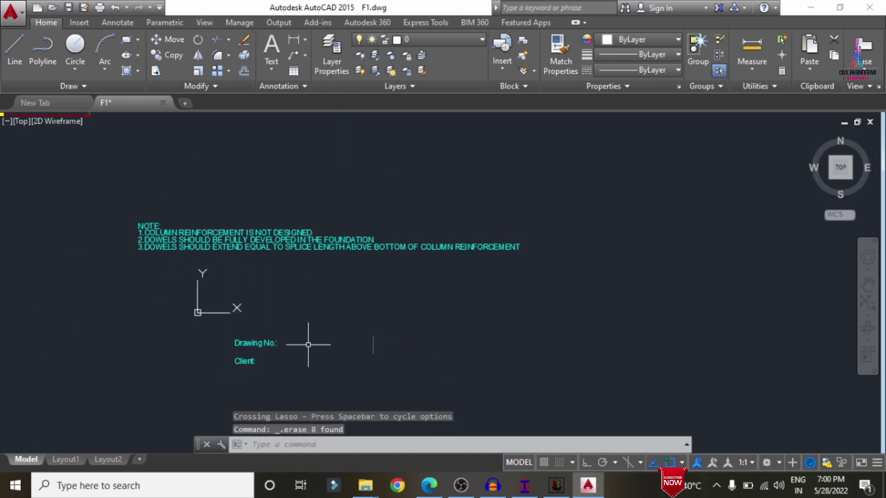
{"action": "key", "text": "Delete"}
{"action": "scroll", "coordinate": [305, 341], "scroll_direction": "down", "scroll_amount": 5}
{"action": "mouse_move", "coordinate": [282, 338]}
{"action": "left_mouse_down"}
{"action": "mouse_move", "coordinate": [255, 303]}
{"action": "mouse_move", "coordinate": [218, 304]}
{"action": "mouse_move", "coordinate": [168, 340]}
{"action": "left_mouse_up"}
{"action": "key", "text": "Delete"}
{"action": "scroll", "coordinate": [397, 166], "scroll_direction": "down", "scroll_amount": 3}
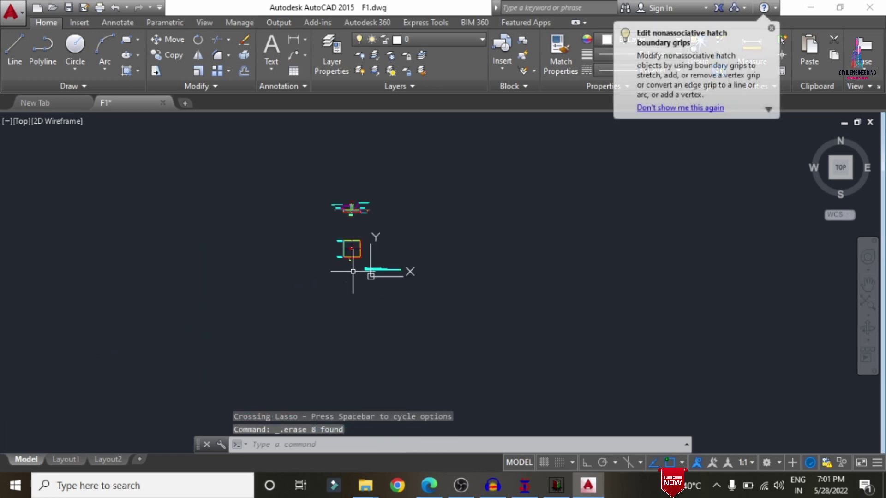
{"action": "scroll", "coordinate": [353, 271], "scroll_direction": "up", "scroll_amount": 3}
{"action": "mouse_move", "coordinate": [360, 286]}
{"action": "left_mouse_down"}
{"action": "mouse_move", "coordinate": [231, 366]}
{"action": "mouse_move", "coordinate": [287, 403]}
{"action": "left_mouse_up"}
{"action": "key", "text": "Delete"}
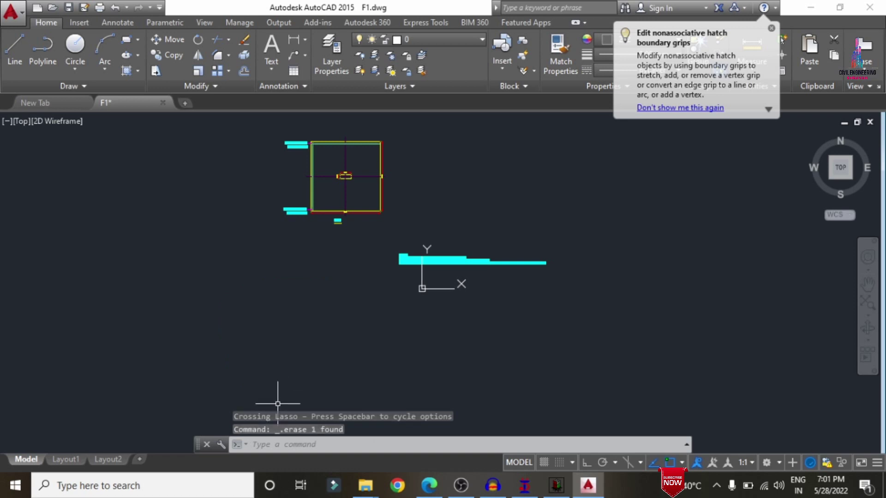
Examine the footing's elevation with its reinforcement callouts and the column and footing dimensions in the plan.
{"action": "scroll", "coordinate": [397, 258], "scroll_direction": "down", "scroll_amount": 3}
{"action": "scroll", "coordinate": [377, 229], "scroll_direction": "up", "scroll_amount": 3}
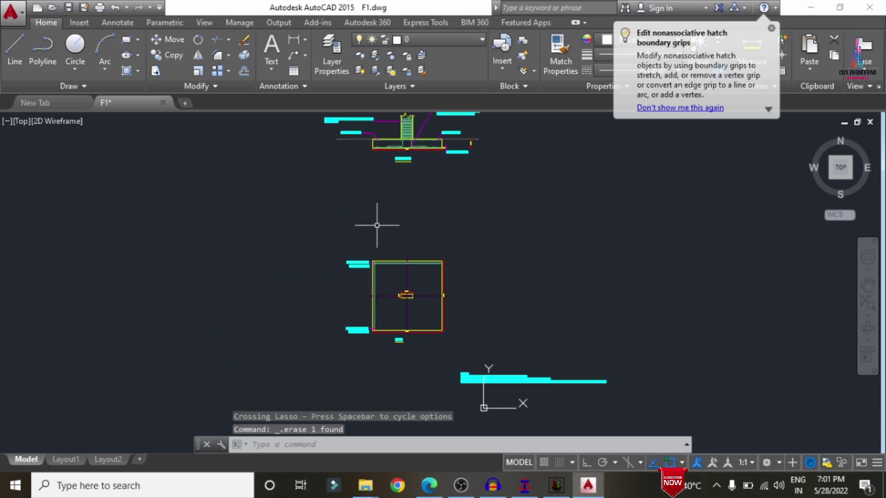
{"action": "key", "text": "Escape"}
{"action": "scroll", "coordinate": [423, 162], "scroll_direction": "up", "scroll_amount": 2}
{"action": "middle_click_drag", "start_coordinate": [423, 162], "coordinate": [449, 263]}
{"action": "scroll", "coordinate": [417, 206], "scroll_direction": "up", "scroll_amount": 4}
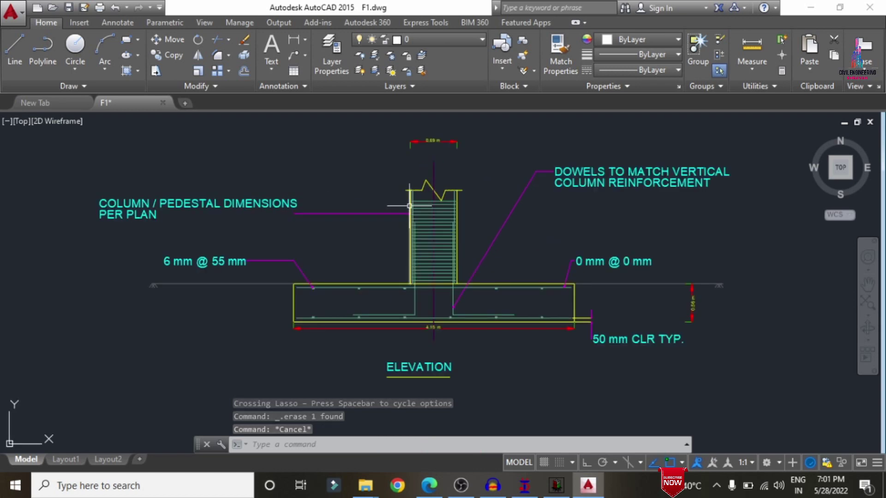
{"action": "scroll", "coordinate": [405, 262], "scroll_direction": "down", "scroll_amount": 6}
{"action": "scroll", "coordinate": [469, 402], "scroll_direction": "up", "scroll_amount": 5}
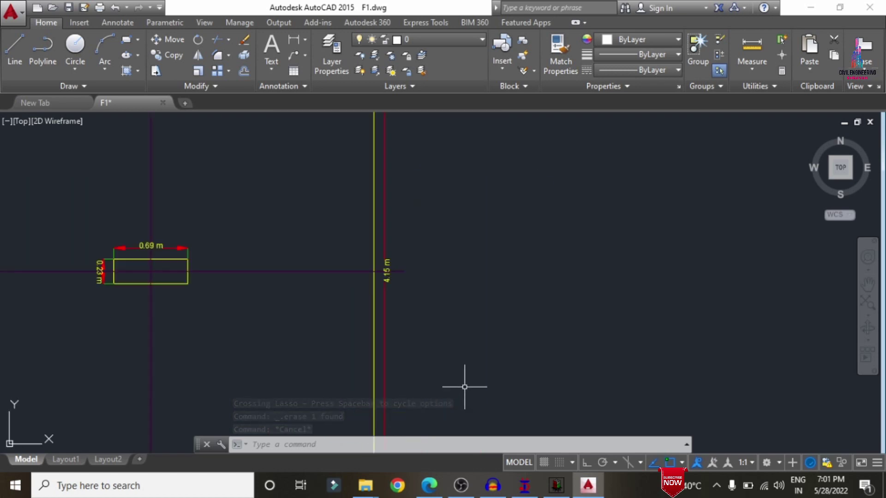
{"action": "scroll", "coordinate": [534, 326], "scroll_direction": "down", "scroll_amount": 3}
{"action": "scroll", "coordinate": [477, 279], "scroll_direction": "down", "scroll_amount": 4}
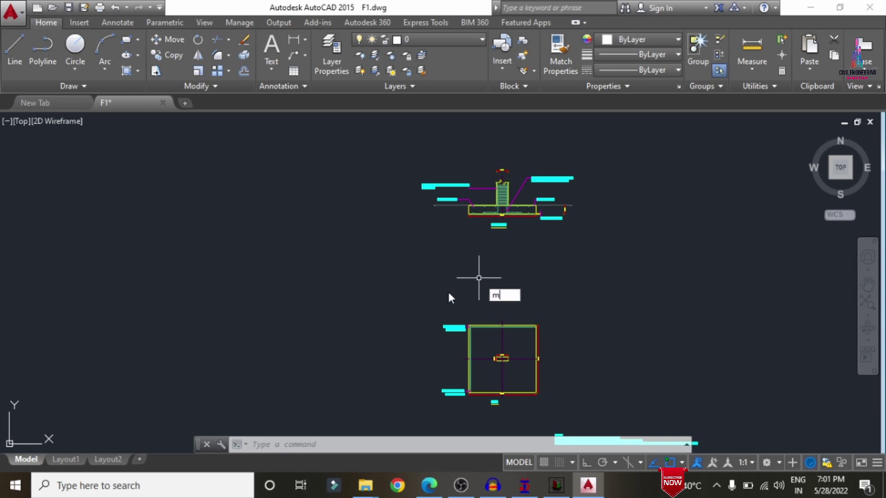
Move the footing plan, with its labels and title, vertically up with Ortho on to sit just below the elevation.
{"action": "key", "text": "Return"}
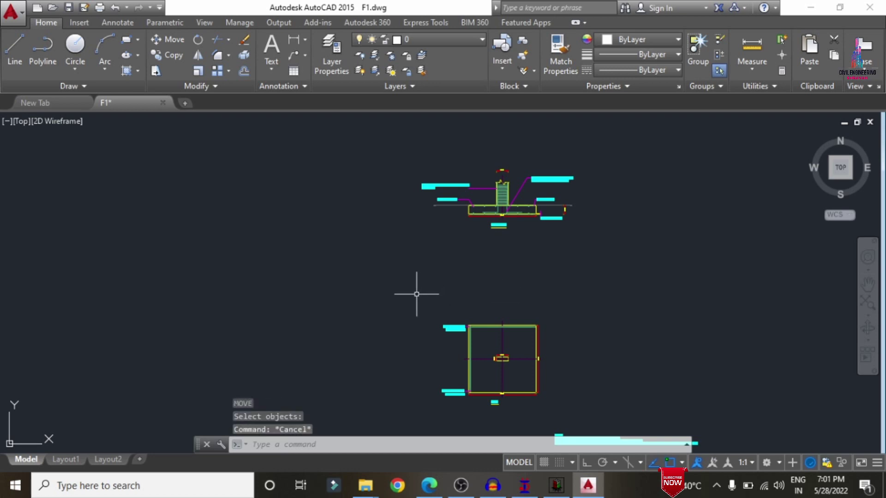
{"action": "mouse_move", "coordinate": [417, 294]}
{"action": "left_mouse_down"}
{"action": "mouse_move", "coordinate": [492, 287]}
{"action": "mouse_move", "coordinate": [590, 329]}
{"action": "mouse_move", "coordinate": [605, 401]}
{"action": "mouse_move", "coordinate": [467, 459]}
{"action": "mouse_move", "coordinate": [423, 459]}
{"action": "mouse_move", "coordinate": [424, 402]}
{"action": "left_mouse_up"}
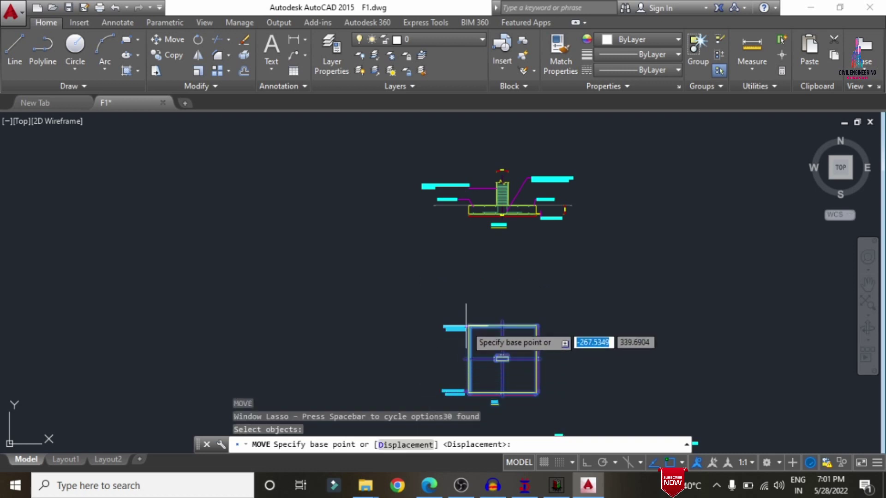
{"action": "scroll", "coordinate": [468, 325], "scroll_direction": "up", "scroll_amount": 4}
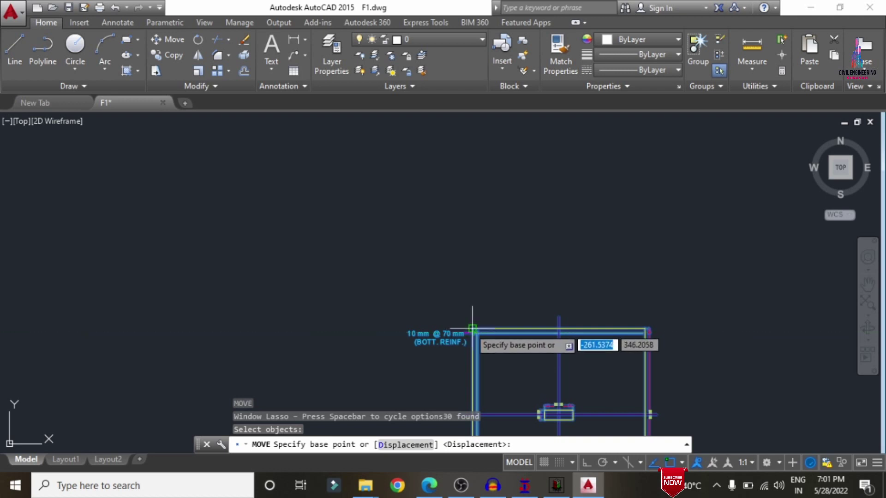
{"action": "left_click", "coordinate": [474, 332]}
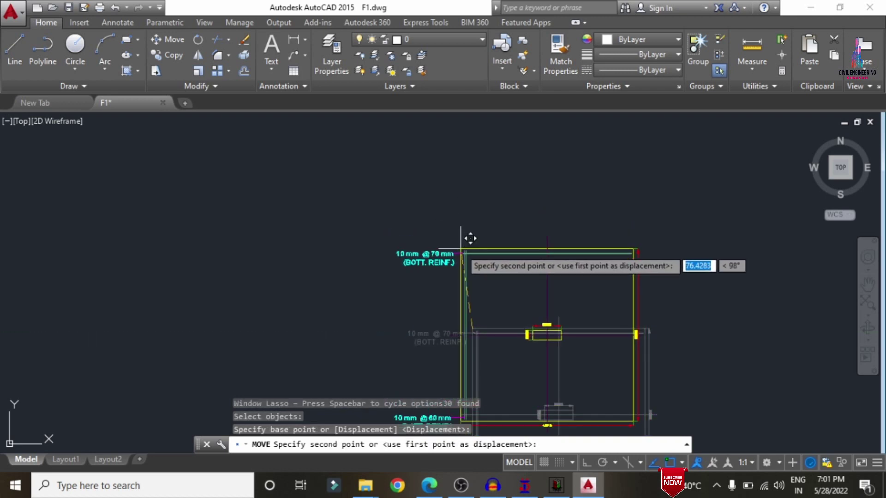
{"action": "key", "text": "F8"}
{"action": "scroll", "coordinate": [466, 237], "scroll_direction": "down", "scroll_amount": 4}
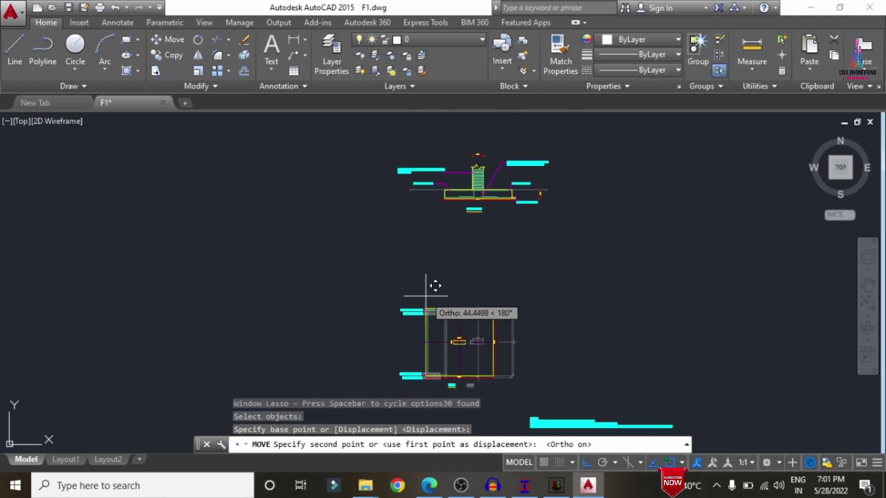
{"action": "scroll", "coordinate": [470, 193], "scroll_direction": "up", "scroll_amount": 2}
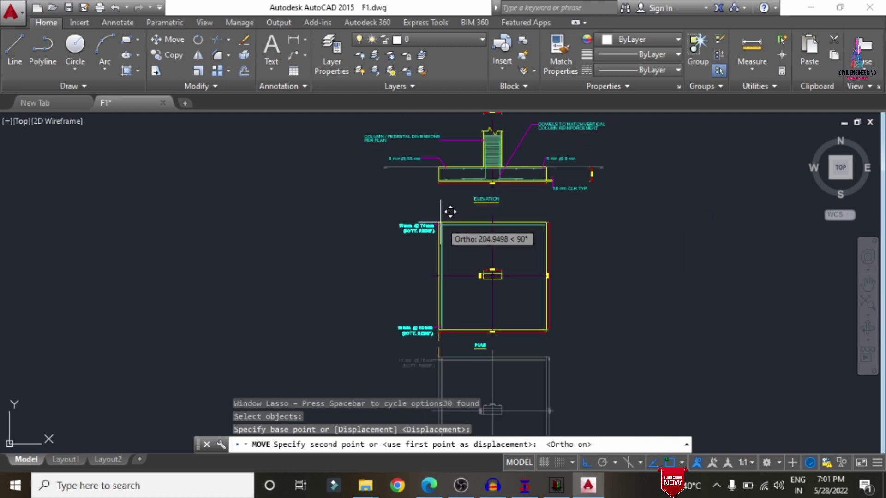
{"action": "left_click", "coordinate": [441, 220]}
Move the four-line NOTE text with Ortho off to just beneath the PLAN title.
{"action": "scroll", "coordinate": [613, 192], "scroll_direction": "down", "scroll_amount": 4}
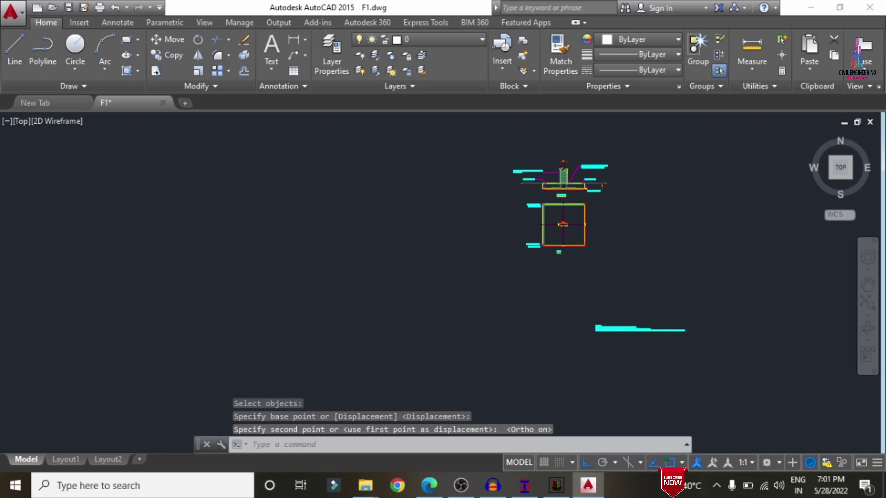
{"action": "scroll", "coordinate": [626, 325], "scroll_direction": "up", "scroll_amount": 6}
{"action": "scroll", "coordinate": [588, 365], "scroll_direction": "down", "scroll_amount": 5}
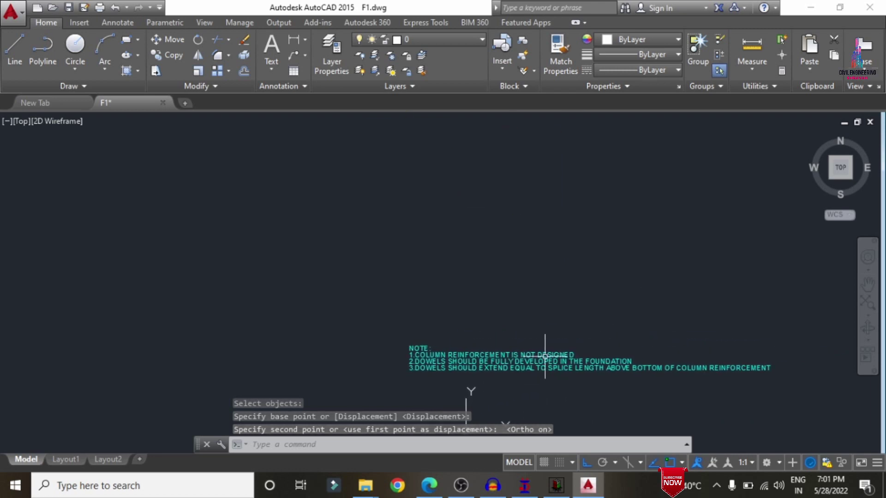
{"action": "scroll", "coordinate": [588, 358], "scroll_direction": "up", "scroll_amount": 2}
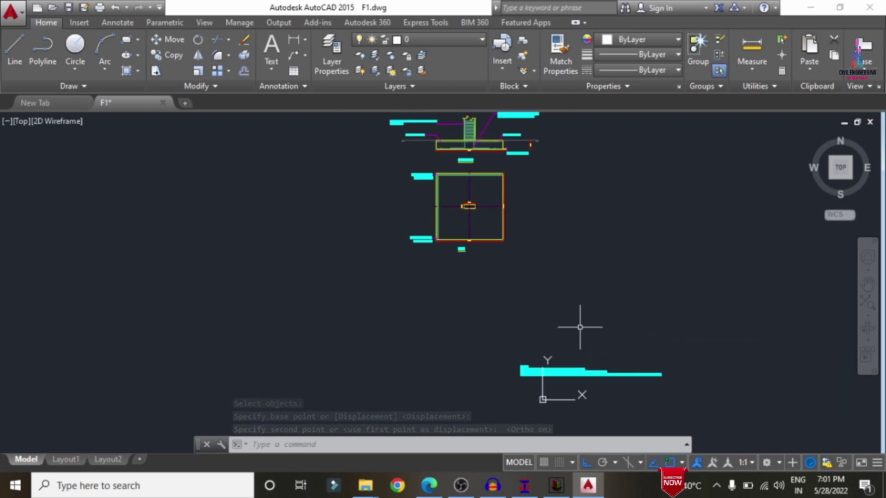
{"action": "type", "text": "m"}
{"action": "key", "text": "Return"}
{"action": "mouse_move", "coordinate": [476, 336]}
{"action": "left_mouse_down"}
{"action": "mouse_move", "coordinate": [667, 314]}
{"action": "mouse_move", "coordinate": [719, 384]}
{"action": "mouse_move", "coordinate": [575, 434]}
{"action": "mouse_move", "coordinate": [521, 409]}
{"action": "left_mouse_up"}
{"action": "key", "text": "Return"}
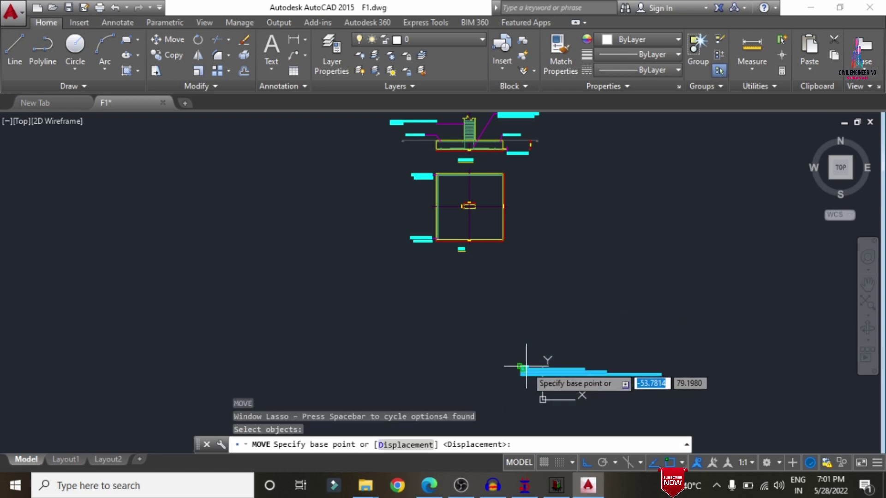
{"action": "left_click", "coordinate": [522, 367]}
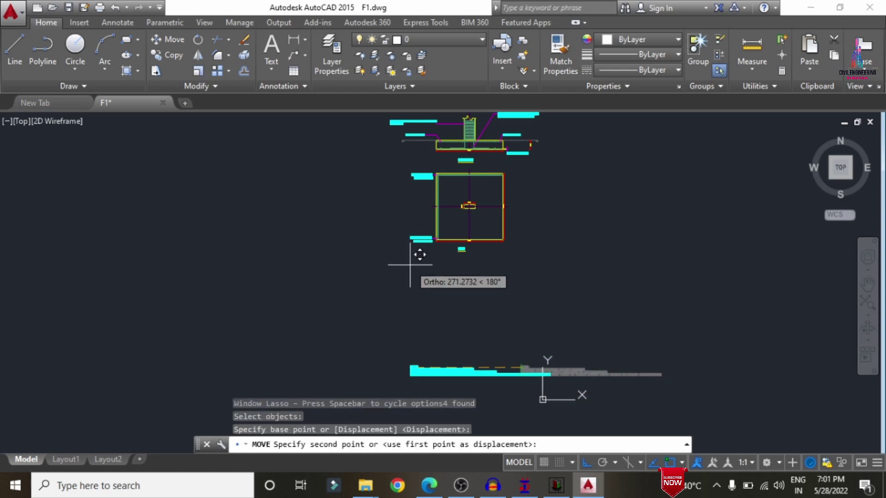
{"action": "key", "text": "F8"}
{"action": "scroll", "coordinate": [412, 277], "scroll_direction": "up", "scroll_amount": 4}
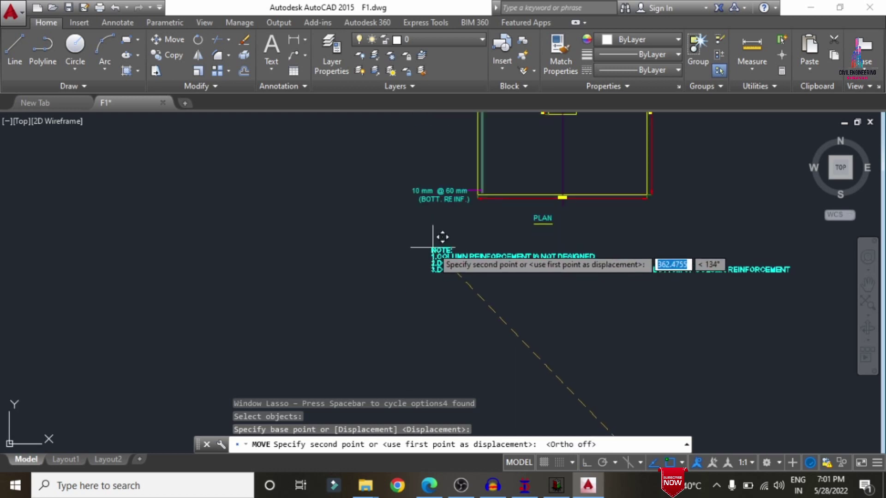
{"action": "key", "text": "Escape"}
{"action": "scroll", "coordinate": [376, 293], "scroll_direction": "down", "scroll_amount": 4}
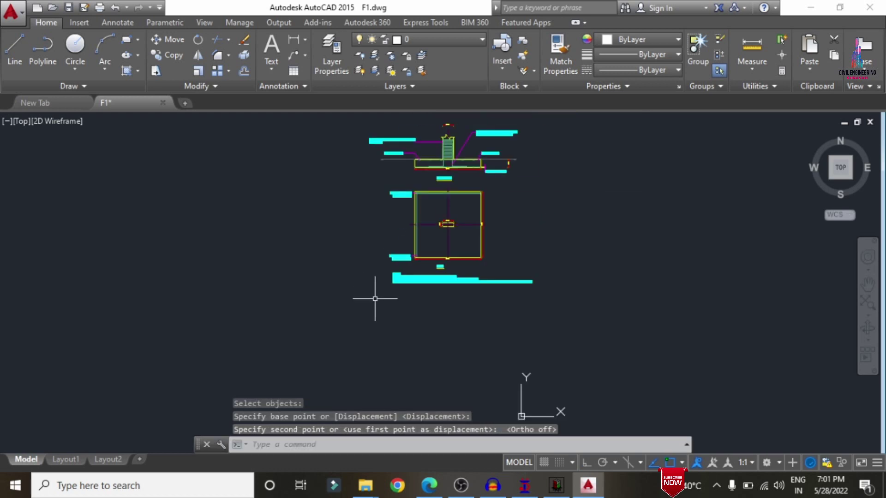
Change the colour of all objects in the drawing to blue.
{"action": "type", "text": "z"}
{"action": "key", "text": "Return"}
{"action": "type", "text": "a"}
{"action": "key", "text": "Return"}
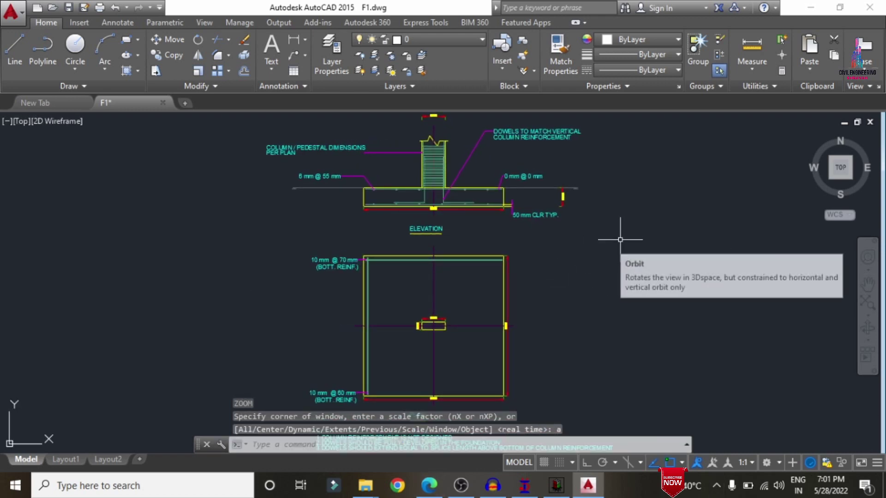
{"action": "key", "text": "ctrl+a"}
{"action": "key", "text": "Escape"}
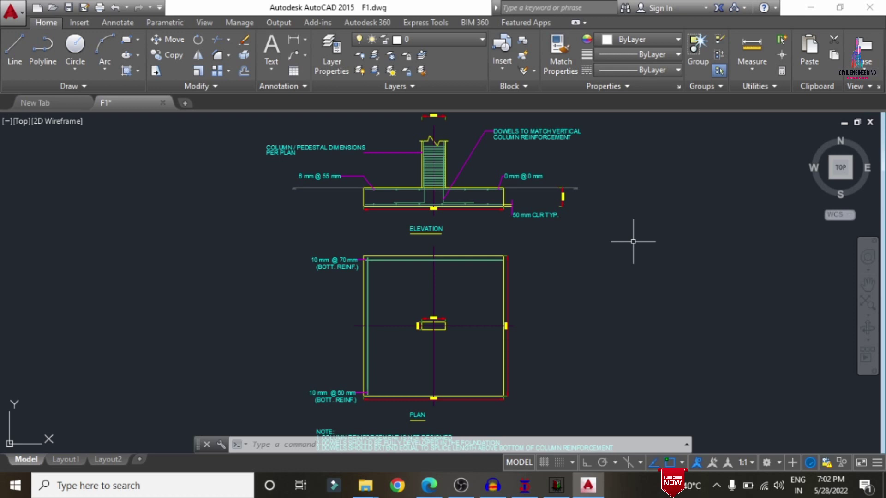
{"action": "key", "text": "ctrl+a"}
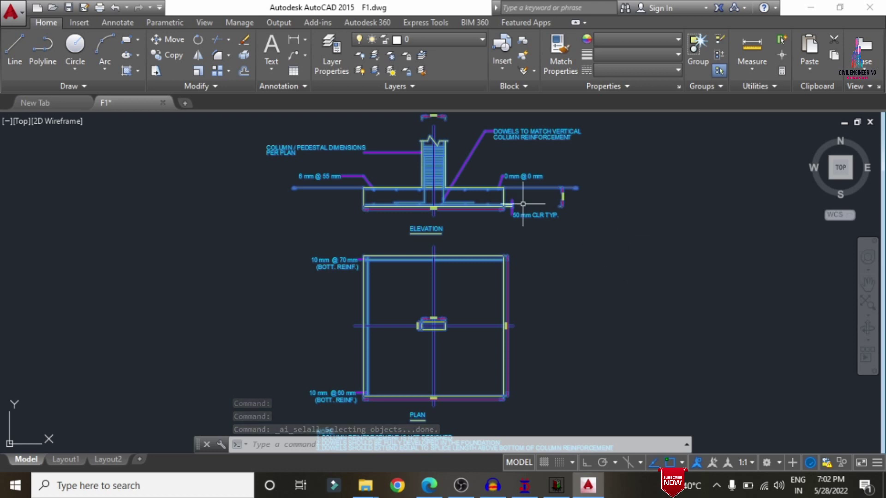
{"action": "left_click", "coordinate": [631, 41]}
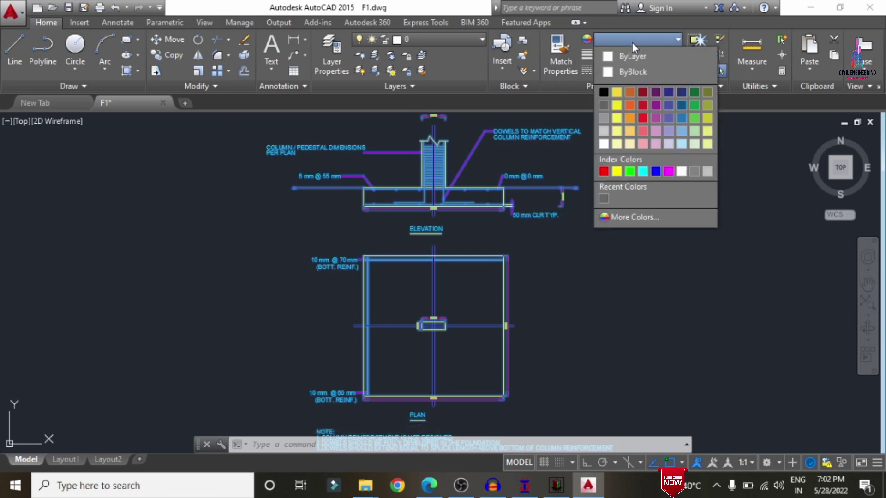
{"action": "left_click", "coordinate": [655, 171]}
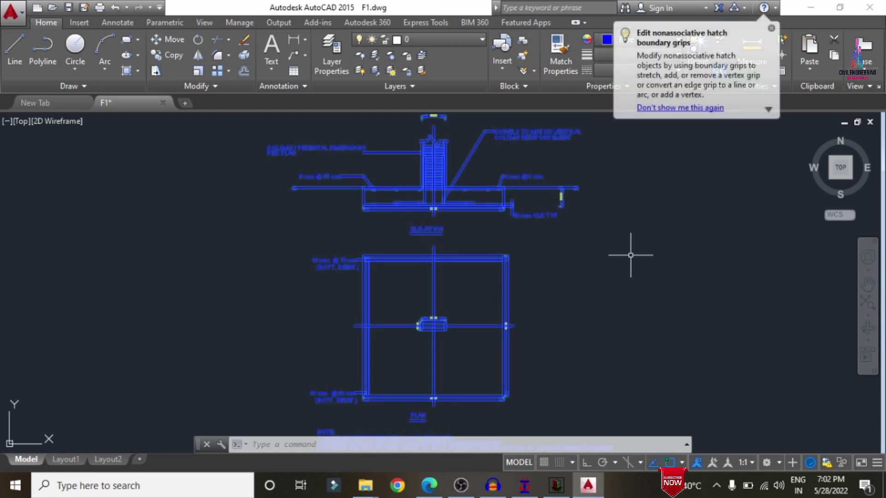
{"action": "key", "text": "Escape"}
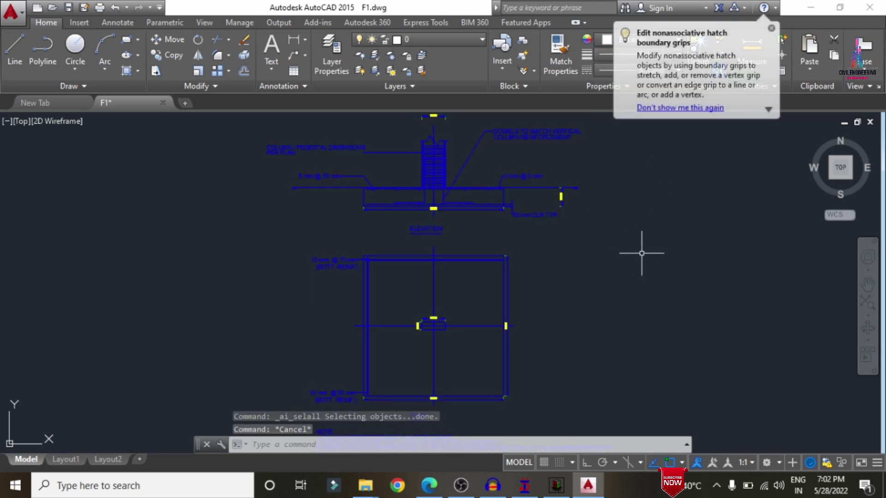
Export the Layout2 sheet as F1.pdf to the Results folder on the desktop, using the current layout and current page setup.
{"action": "left_click", "coordinate": [107, 459]}
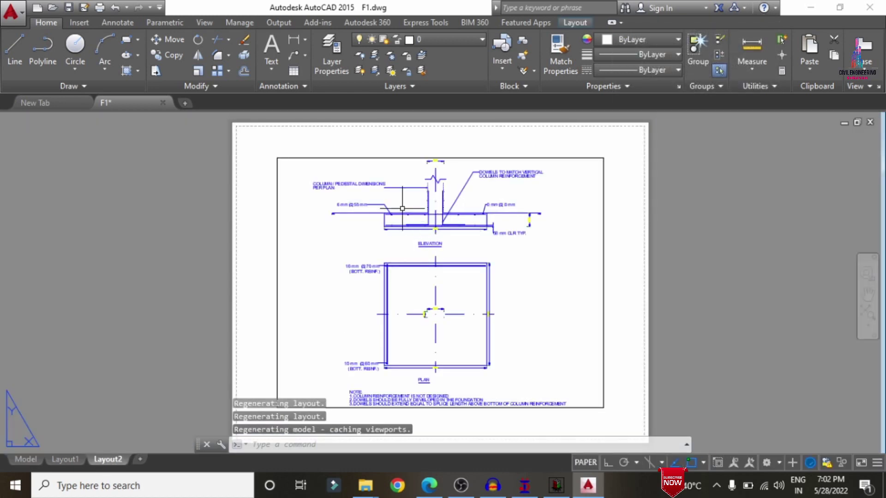
{"action": "scroll", "coordinate": [402, 209], "scroll_direction": "up", "scroll_amount": 4}
{"action": "scroll", "coordinate": [506, 177], "scroll_direction": "down", "scroll_amount": 4}
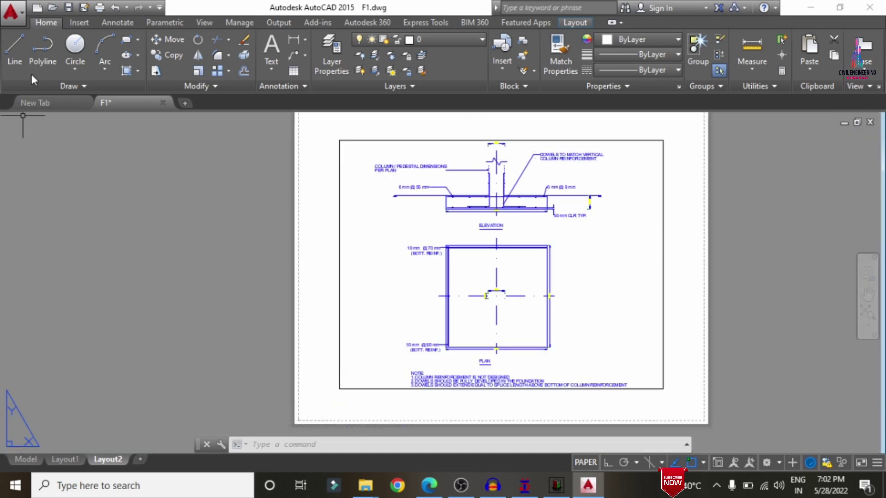
{"action": "left_click", "coordinate": [21, 22]}
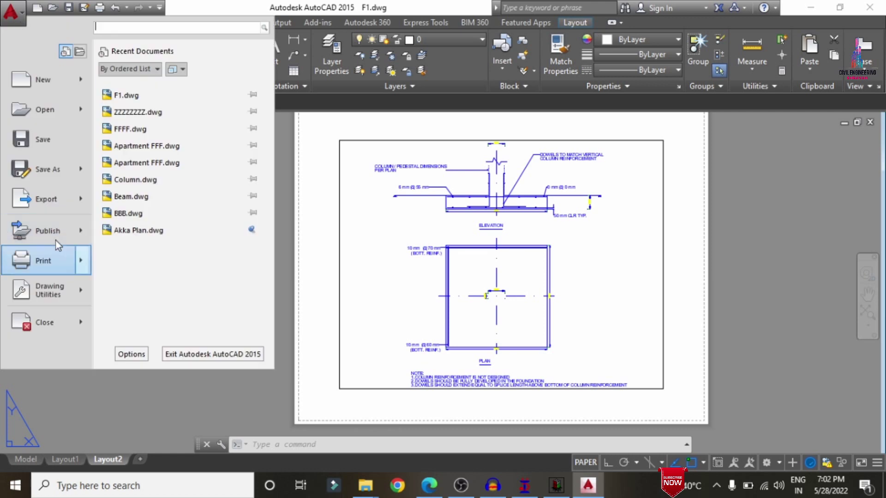
{"action": "mouse_move", "coordinate": [56, 208]}
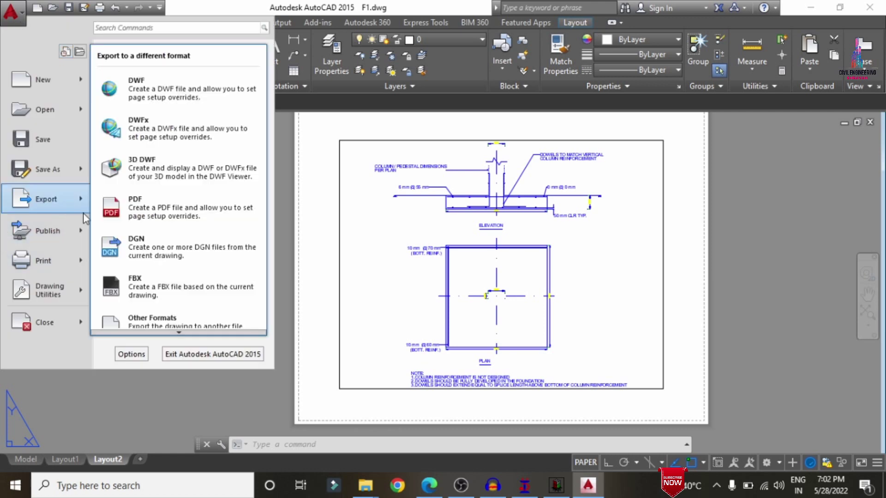
{"action": "left_click", "coordinate": [135, 217]}
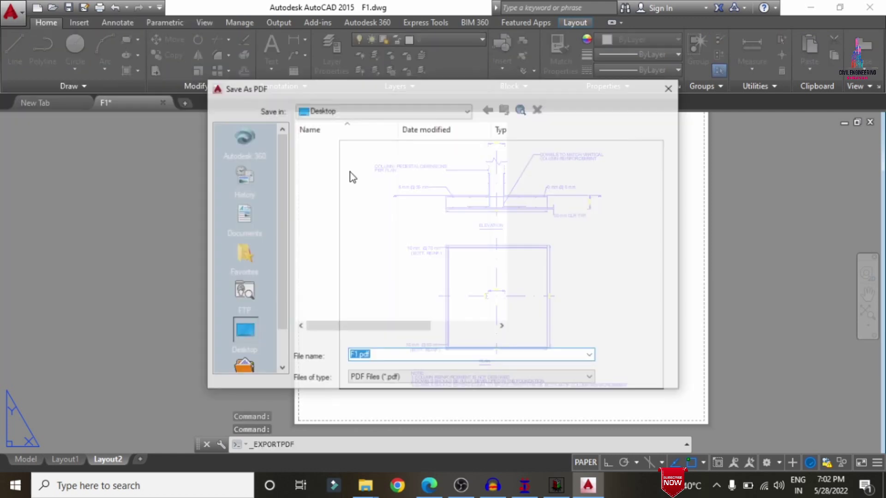
{"action": "left_click", "coordinate": [326, 291]}
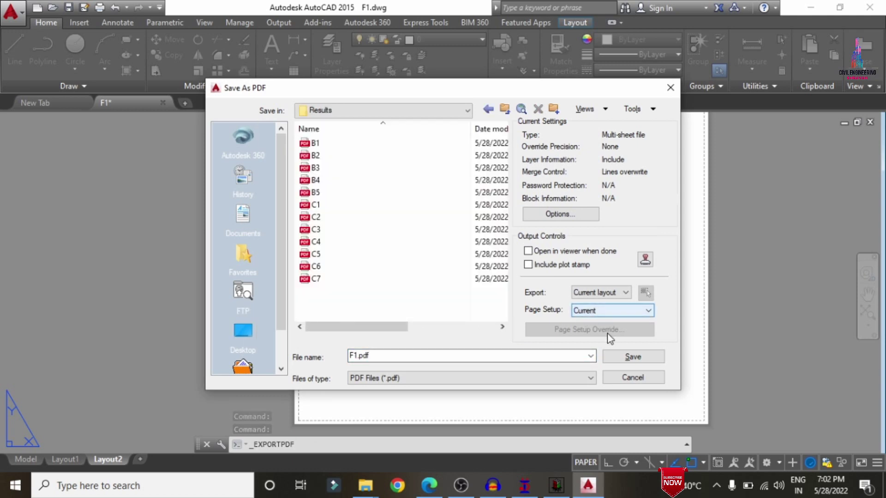
{"action": "left_click", "coordinate": [633, 357]}
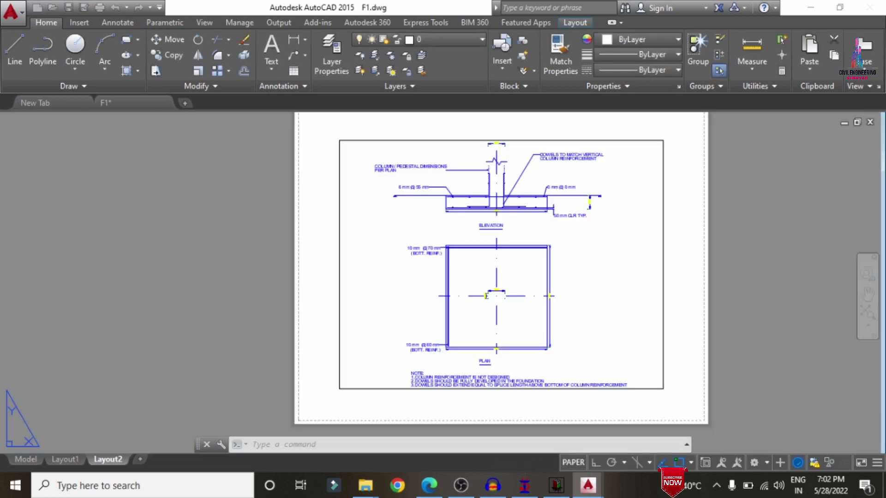
Minimize AutoCAD and open the exported F1 PDF from the Results folder in Edge.
{"action": "left_click", "coordinate": [812, 6]}
{"action": "left_click", "coordinate": [584, 267]}
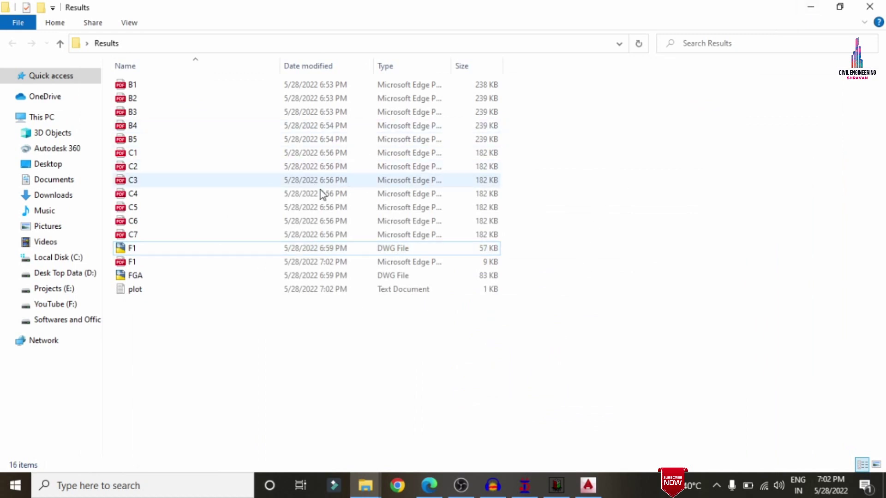
{"action": "double_click", "coordinate": [439, 263]}
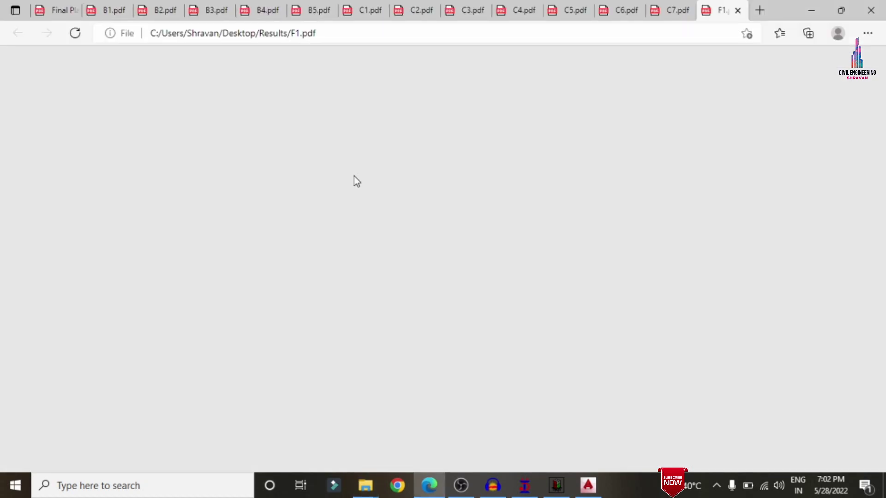
Examine the footing elevation, the bottom reinforcement labels in the plan and the notes in the F1 PDF.
{"action": "scroll", "coordinate": [323, 175], "scroll_direction": "up", "scroll_amount": 3, "text": "ctrl"}
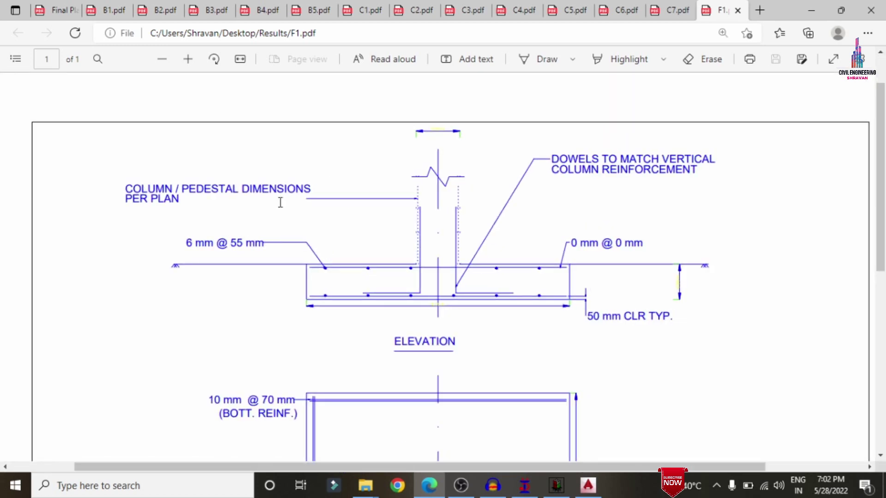
{"action": "scroll", "coordinate": [146, 220], "scroll_direction": "up", "scroll_amount": 2, "text": "ctrl"}
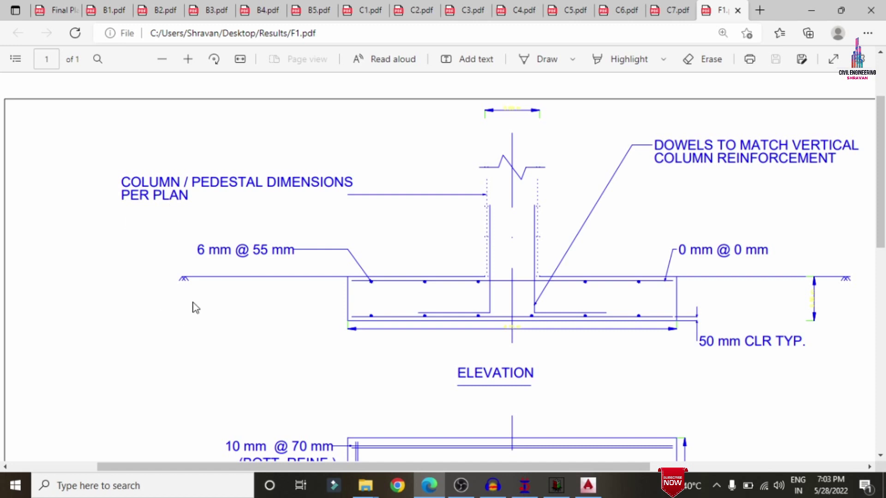
{"action": "double_click", "coordinate": [291, 245]}
{"action": "scroll", "coordinate": [289, 230], "scroll_direction": "down", "scroll_amount": 6}
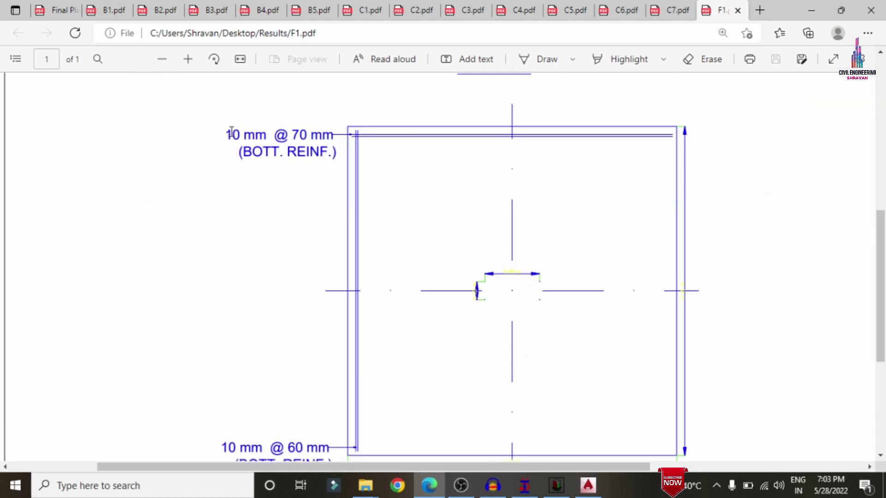
{"action": "left_click_drag", "start_coordinate": [226, 135], "coordinate": [267, 135]}
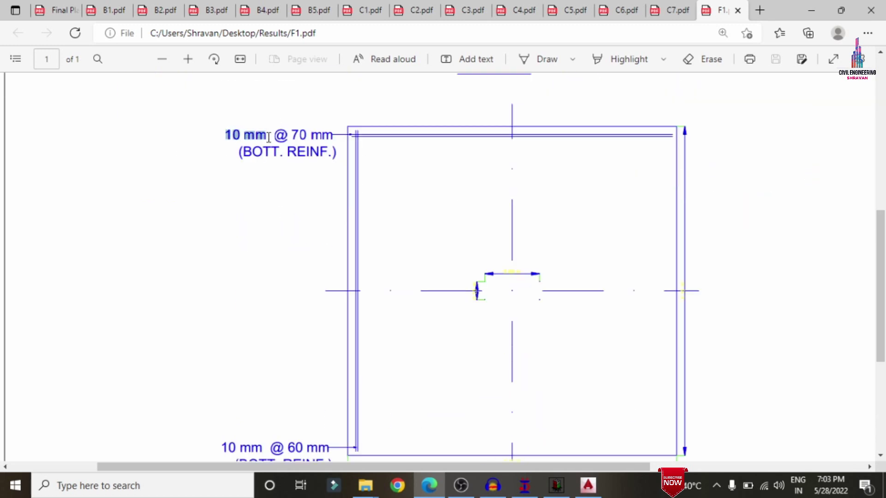
{"action": "left_click", "coordinate": [322, 165]}
{"action": "left_click", "coordinate": [278, 190]}
{"action": "scroll", "coordinate": [272, 163], "scroll_direction": "down", "scroll_amount": 1}
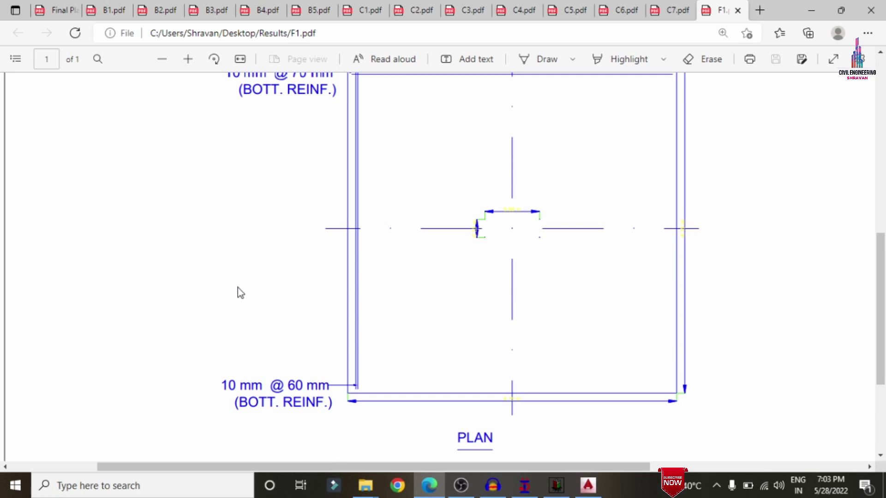
{"action": "scroll", "coordinate": [237, 287], "scroll_direction": "up", "scroll_amount": 1}
{"action": "scroll", "coordinate": [257, 245], "scroll_direction": "down", "scroll_amount": 4}
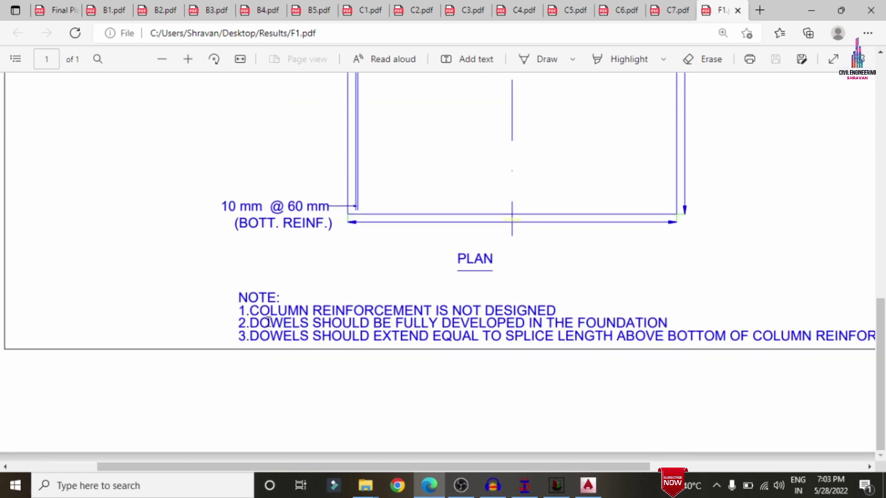
{"action": "scroll", "coordinate": [306, 356], "scroll_direction": "down", "scroll_amount": 3, "text": "ctrl"}
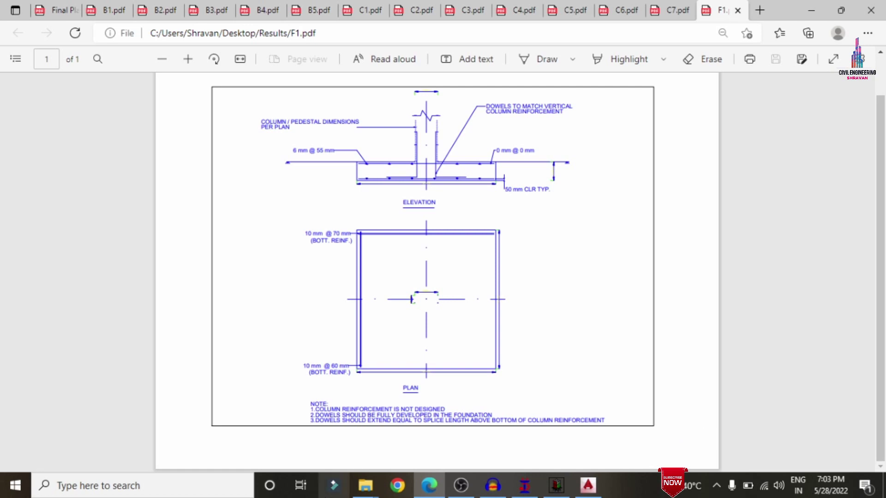
Open the FGA DWG file from the Results folder in AutoCAD, continuing past the foreign DWG file prompt.
{"action": "mouse_move", "coordinate": [365, 485]}
{"action": "left_click", "coordinate": [424, 434]}
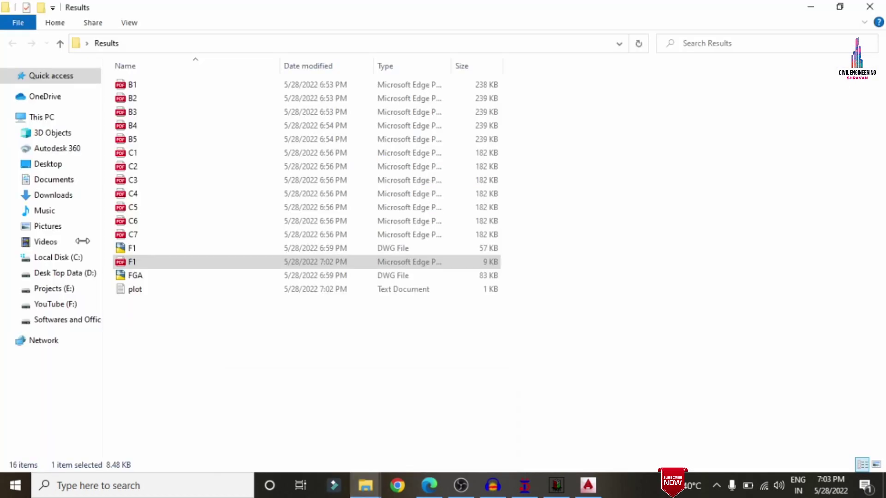
{"action": "double_click", "coordinate": [176, 279]}
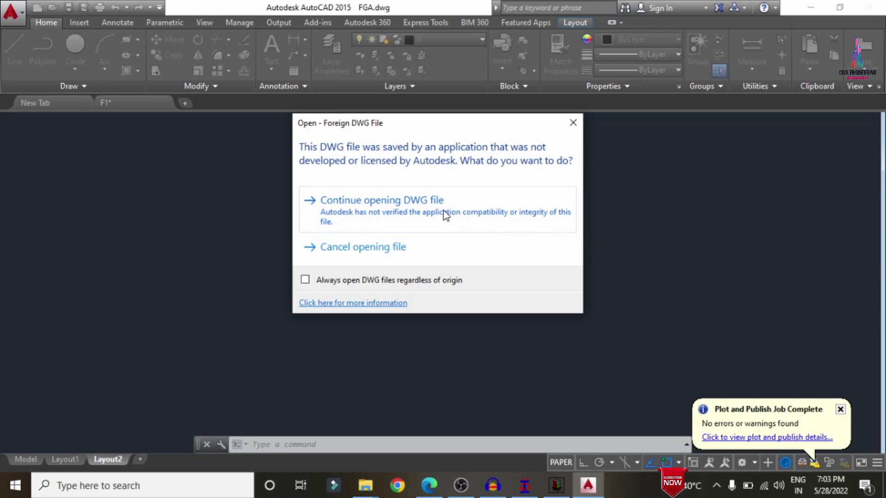
{"action": "left_click", "coordinate": [446, 215]}
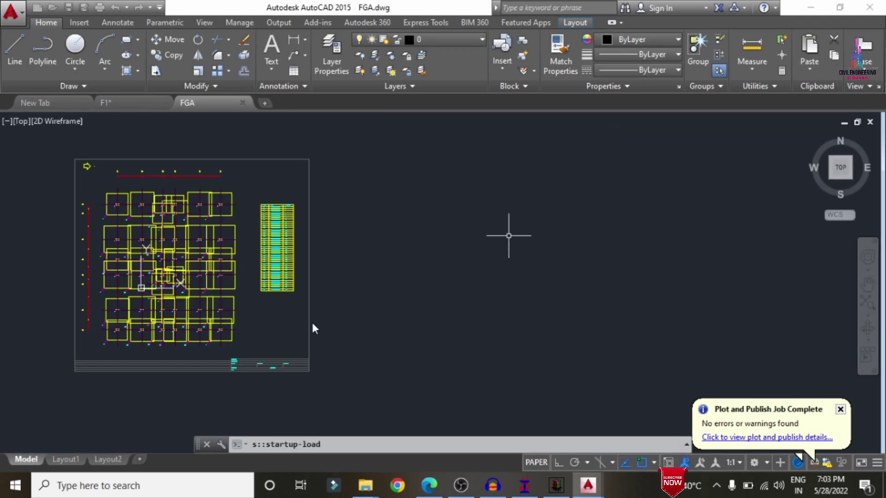
Delete the title block strip along the lower edge of the footing layout drawing.
{"action": "scroll", "coordinate": [313, 329], "scroll_direction": "down", "scroll_amount": 1}
{"action": "scroll", "coordinate": [277, 368], "scroll_direction": "up", "scroll_amount": 2}
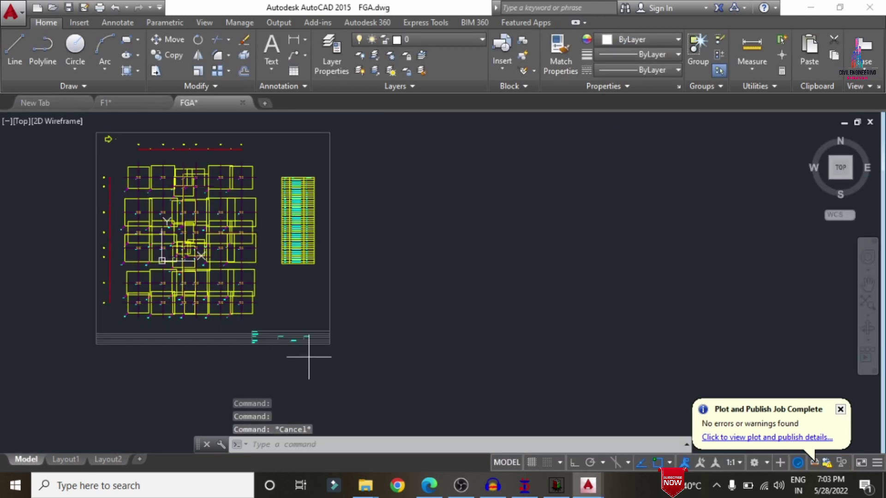
{"action": "mouse_move", "coordinate": [307, 357]}
{"action": "left_mouse_down"}
{"action": "mouse_move", "coordinate": [272, 316]}
{"action": "mouse_move", "coordinate": [145, 332]}
{"action": "left_mouse_up"}
{"action": "key", "text": "Escape"}
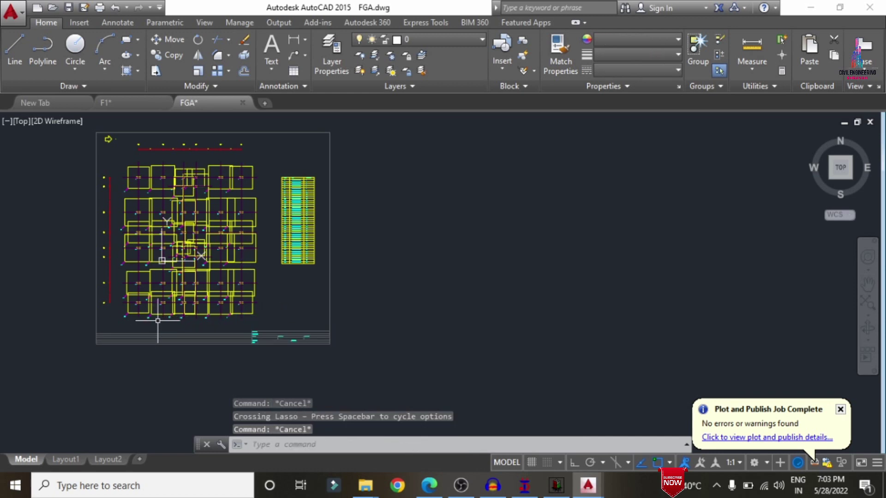
{"action": "mouse_move", "coordinate": [317, 368]}
{"action": "left_mouse_down"}
{"action": "mouse_move", "coordinate": [312, 341]}
{"action": "mouse_move", "coordinate": [278, 319]}
{"action": "mouse_move", "coordinate": [204, 339]}
{"action": "left_mouse_up"}
{"action": "key", "text": "Delete"}
Delete the remaining right, upper and left border lines around the footing layout and schedule.
{"action": "left_click", "coordinate": [386, 274]}
{"action": "left_click", "coordinate": [328, 274]}
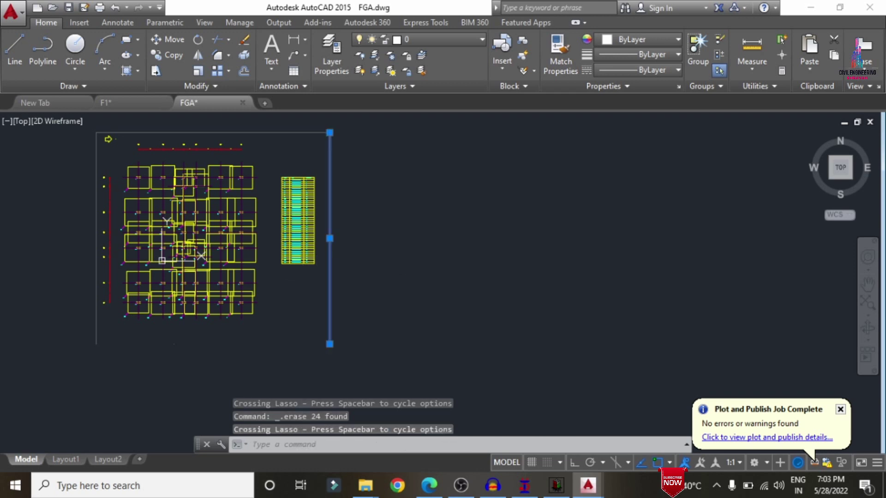
{"action": "key", "text": "Delete"}
{"action": "mouse_move", "coordinate": [279, 173]}
{"action": "left_mouse_down"}
{"action": "mouse_move", "coordinate": [293, 151]}
{"action": "mouse_move", "coordinate": [294, 112]}
{"action": "left_mouse_up"}
{"action": "left_click_drag", "start_coordinate": [346, 140], "coordinate": [304, 114]}
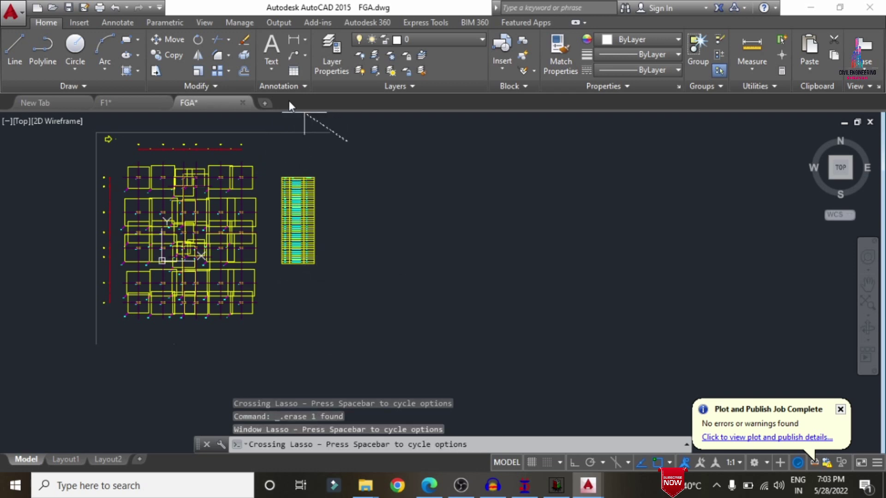
{"action": "left_click", "coordinate": [307, 135]}
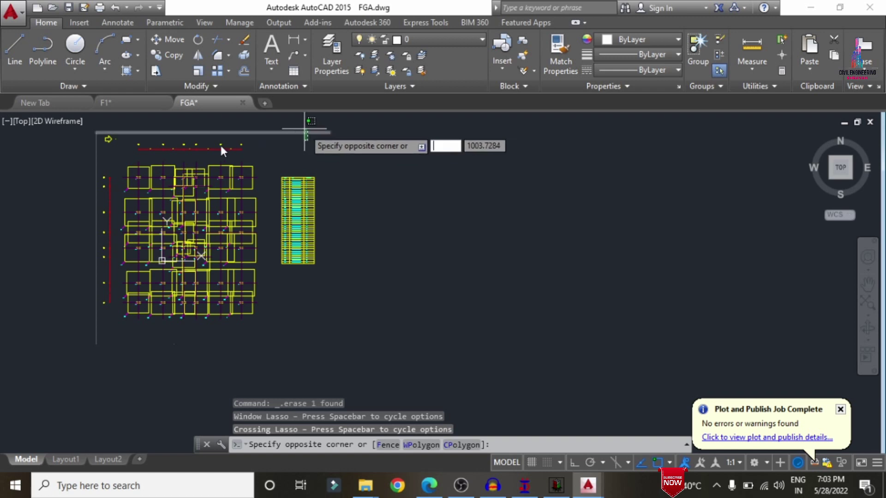
{"action": "left_click", "coordinate": [305, 130]}
{"action": "key", "text": "Delete"}
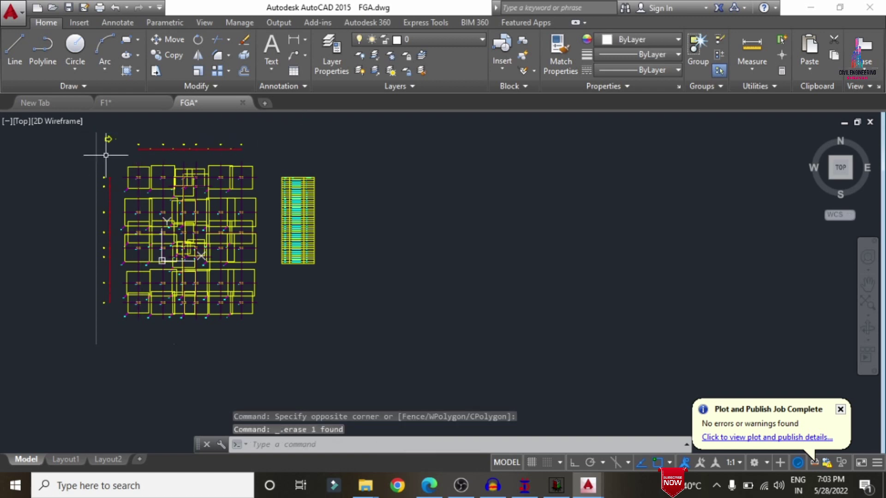
{"action": "left_click_drag", "start_coordinate": [106, 155], "coordinate": [74, 151]}
Change the colour of all objects in the footing layout drawing to blue.
{"action": "type", "text": "z"}
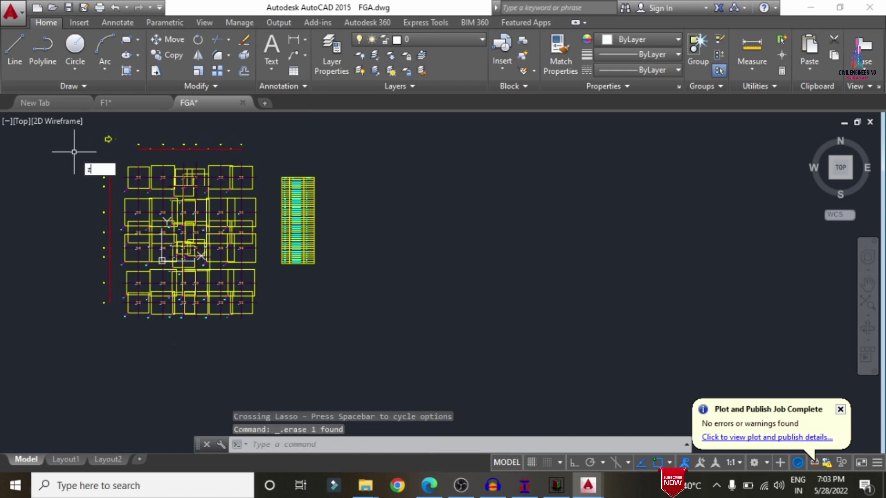
{"action": "key", "text": "Return"}
{"action": "type", "text": "a"}
{"action": "key", "text": "Return"}
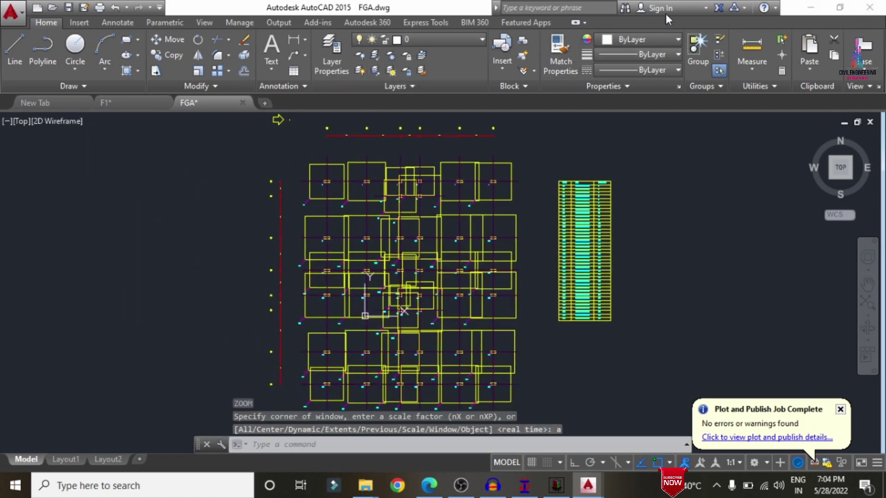
{"action": "key", "text": "ctrl+a"}
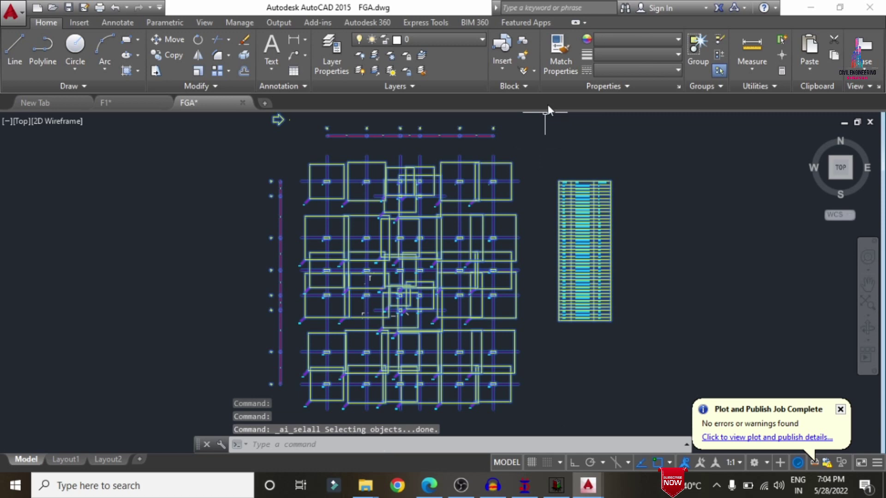
{"action": "left_click", "coordinate": [613, 40]}
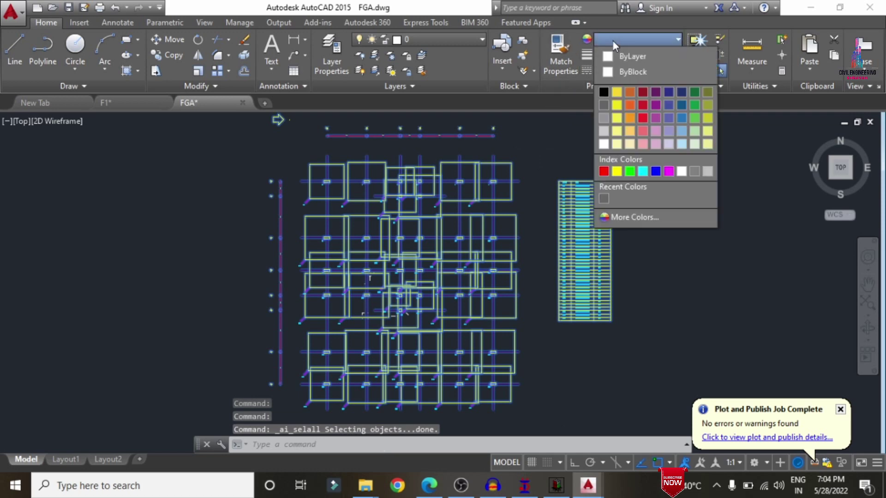
{"action": "left_click", "coordinate": [682, 171]}
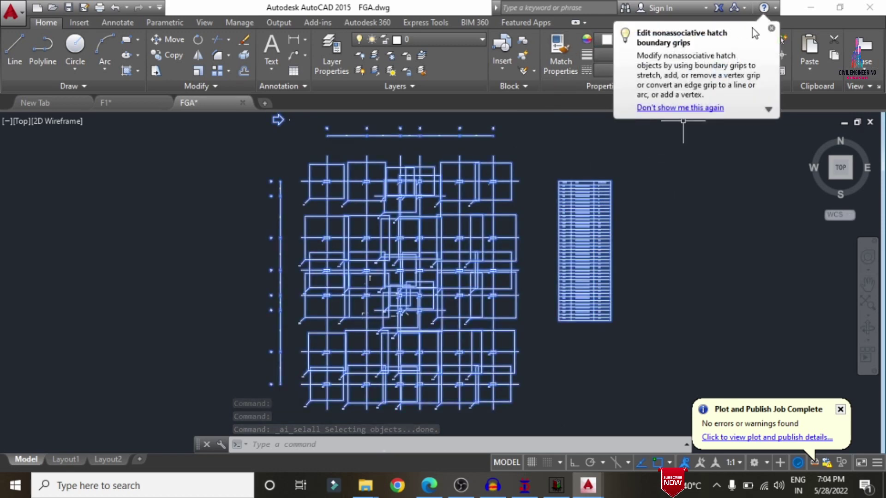
{"action": "left_click", "coordinate": [659, 42]}
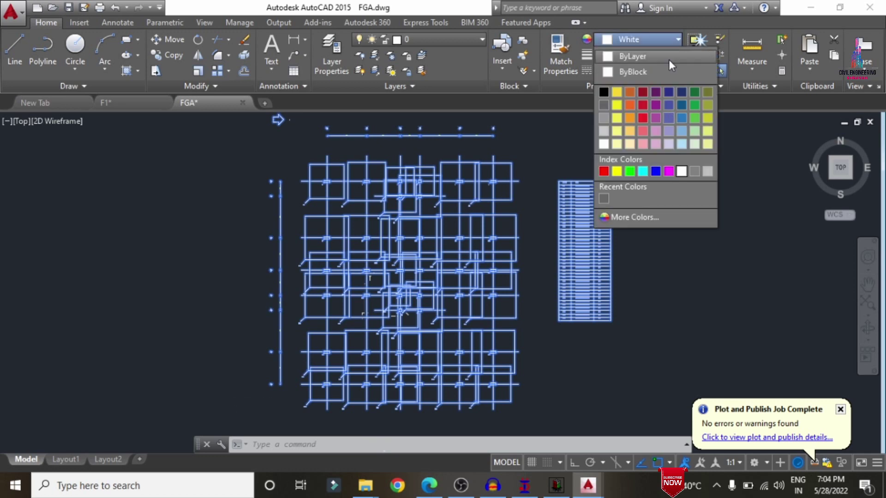
{"action": "left_click", "coordinate": [655, 171]}
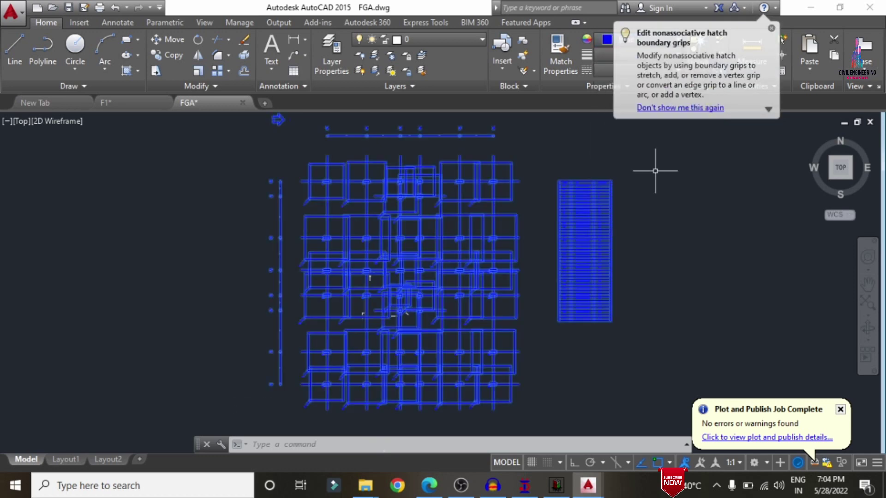
{"action": "key", "text": "Escape"}
{"action": "key", "text": "Escape"}
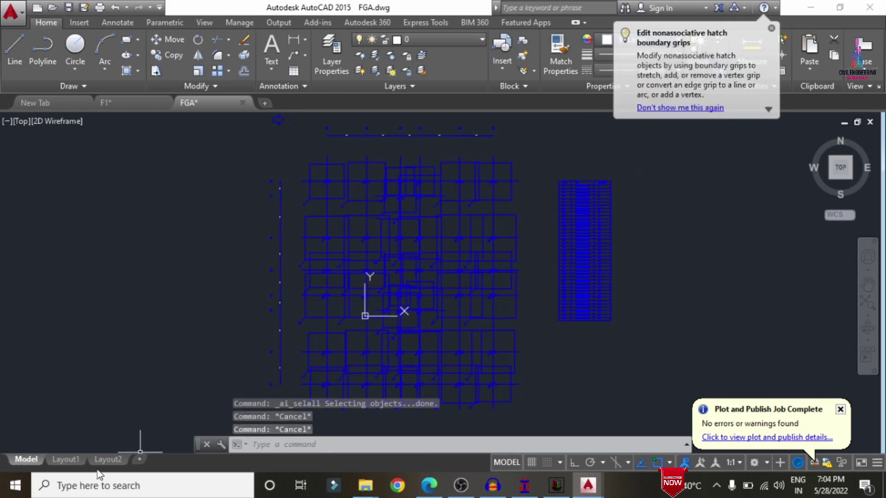
Export the Layout2 sheet as GA.pdf to the Results folder, using the current layout and current page setup.
{"action": "left_click", "coordinate": [108, 459]}
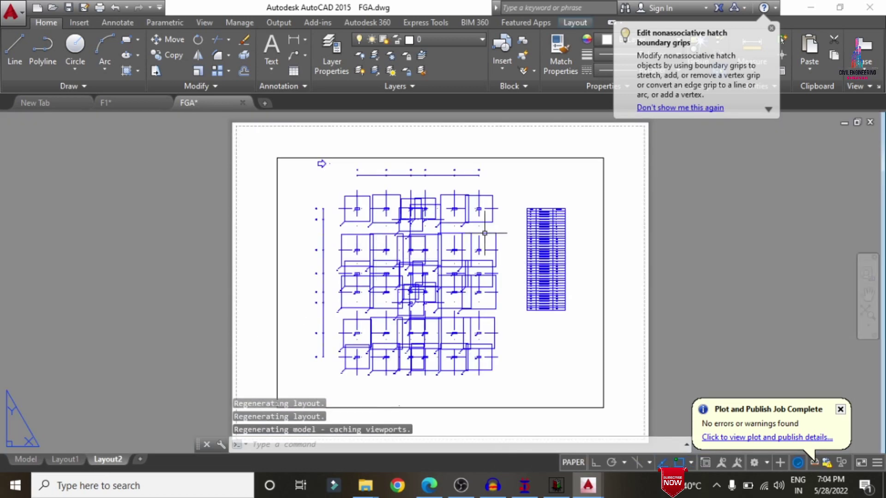
{"action": "left_click", "coordinate": [15, 10]}
{"action": "mouse_move", "coordinate": [69, 199]}
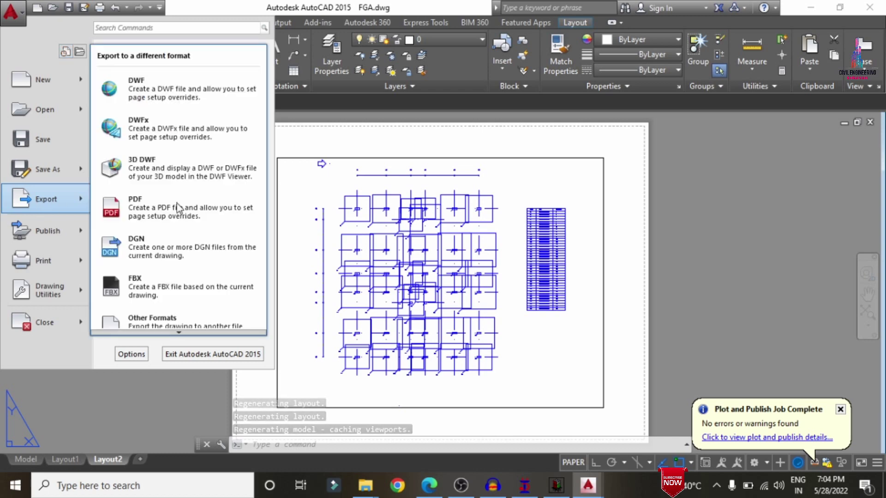
{"action": "left_click", "coordinate": [178, 207]}
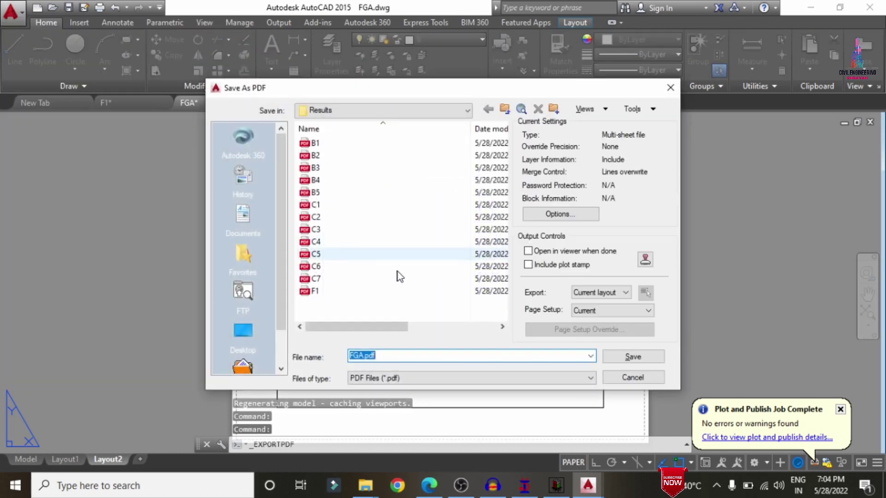
{"action": "type", "text": "GA"}
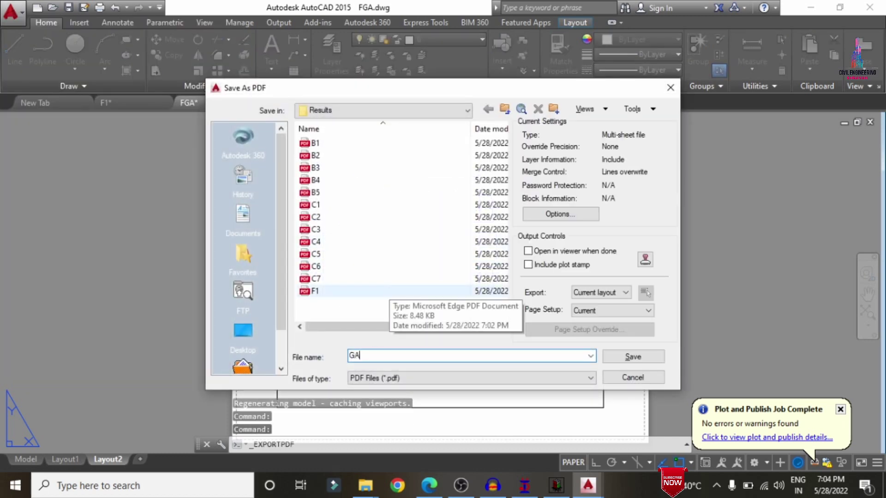
{"action": "key", "text": "Return"}
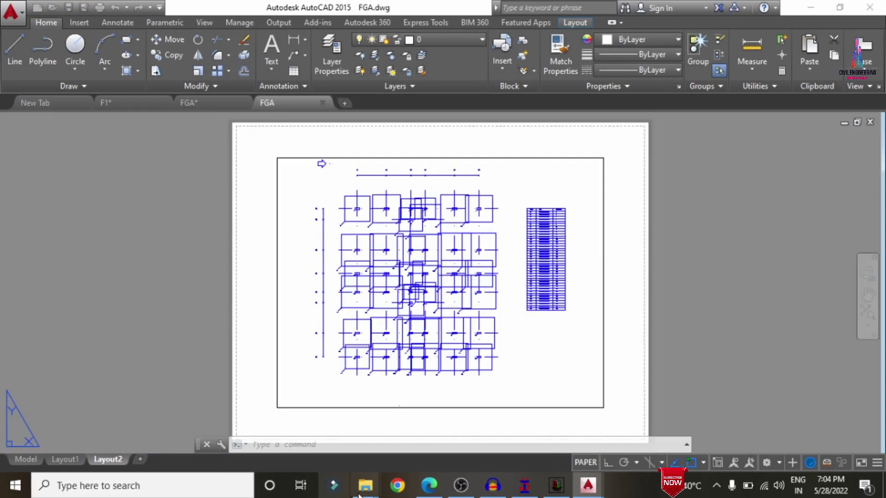
Switch to the Results folder and open the exported GA PDF in Edge.
{"action": "mouse_move", "coordinate": [376, 492]}
{"action": "left_click", "coordinate": [433, 431]}
{"action": "left_click", "coordinate": [325, 370]}
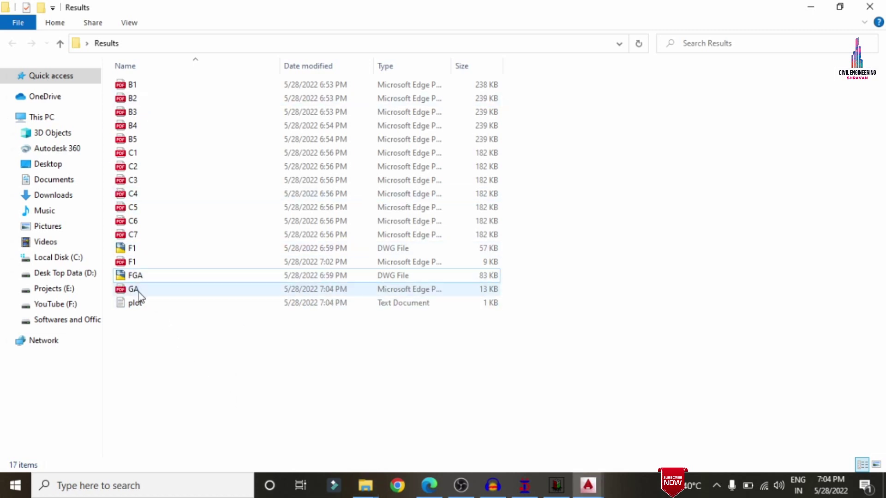
{"action": "left_click", "coordinate": [139, 292]}
{"action": "double_click", "coordinate": [139, 293]}
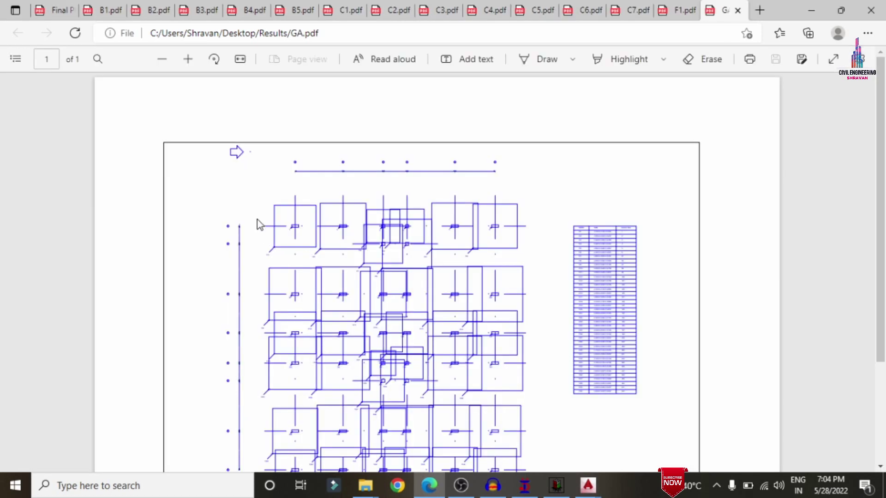
Examine the footing layout and the schedule of footing marks, sizes and column numbers in the GA PDF.
{"action": "scroll", "coordinate": [259, 224], "scroll_direction": "up", "scroll_amount": 3, "text": "ctrl"}
{"action": "scroll", "coordinate": [291, 138], "scroll_direction": "down", "scroll_amount": 3}
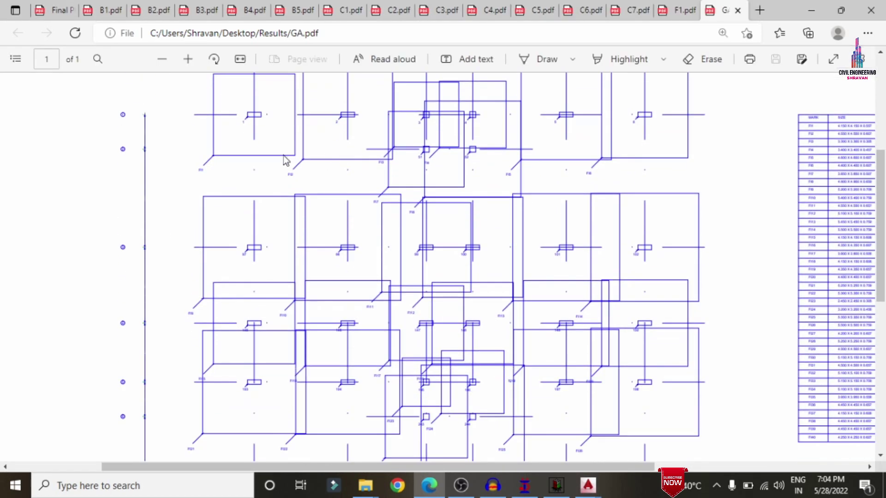
{"action": "scroll", "coordinate": [349, 316], "scroll_direction": "down", "scroll_amount": 4}
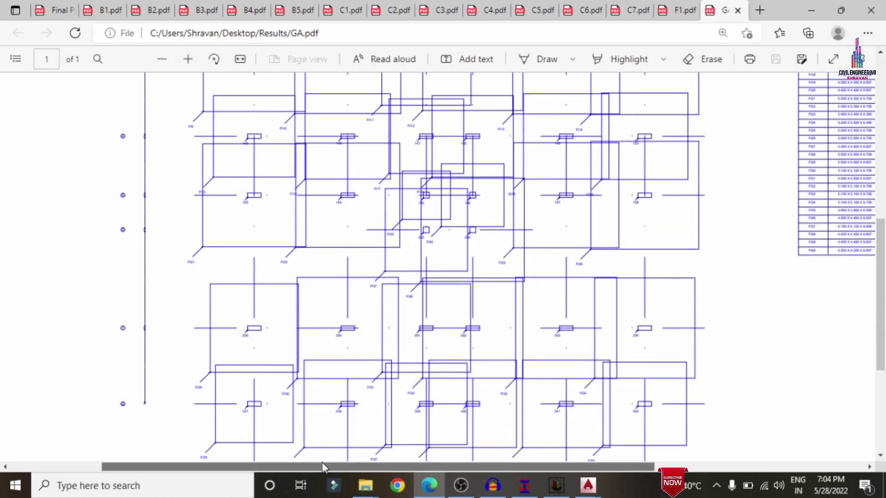
{"action": "left_click_drag", "start_coordinate": [322, 465], "coordinate": [442, 465]}
{"action": "scroll", "coordinate": [704, 333], "scroll_direction": "up", "scroll_amount": 6}
{"action": "scroll", "coordinate": [703, 333], "scroll_direction": "up", "scroll_amount": 3, "text": "ctrl"}
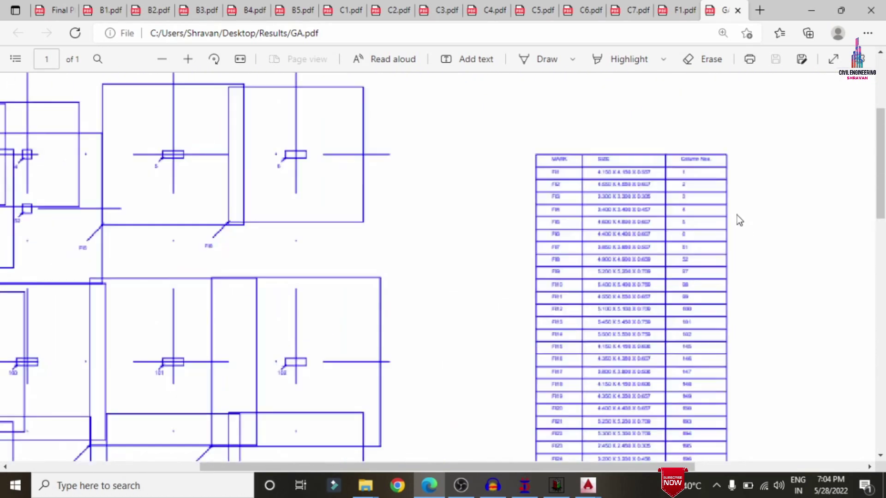
{"action": "scroll", "coordinate": [672, 158], "scroll_direction": "up", "scroll_amount": 2, "text": "ctrl"}
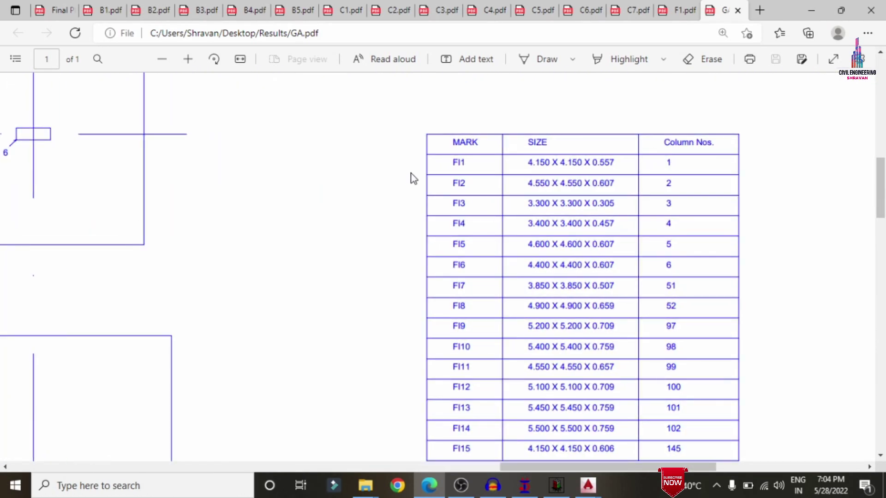
Read the remaining rows of the footing schedule in the GA PDF and view the whole Final Plan Apartment PDF sheet.
{"action": "scroll", "coordinate": [474, 160], "scroll_direction": "down", "scroll_amount": 10}
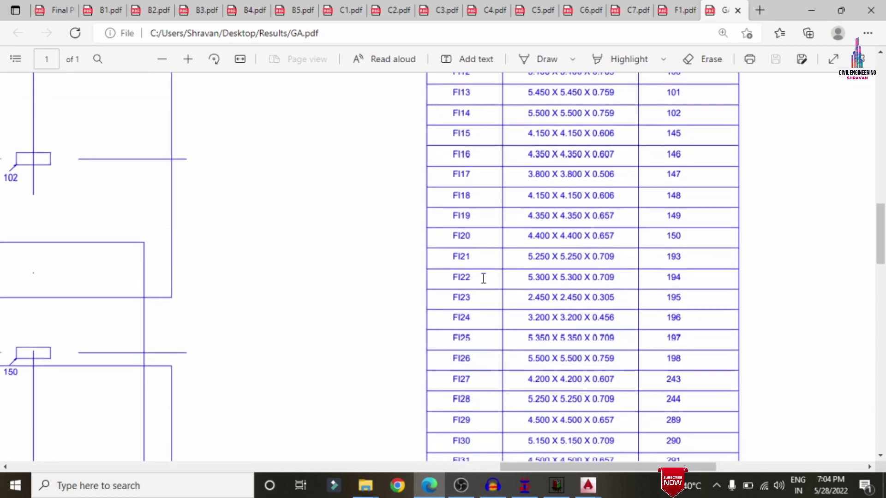
{"action": "scroll", "coordinate": [489, 281], "scroll_direction": "down", "scroll_amount": 2}
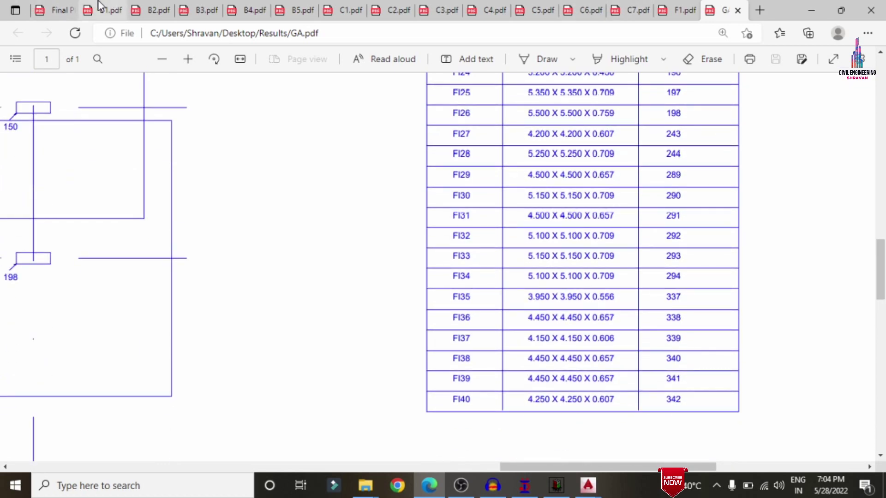
{"action": "left_click", "coordinate": [51, 9]}
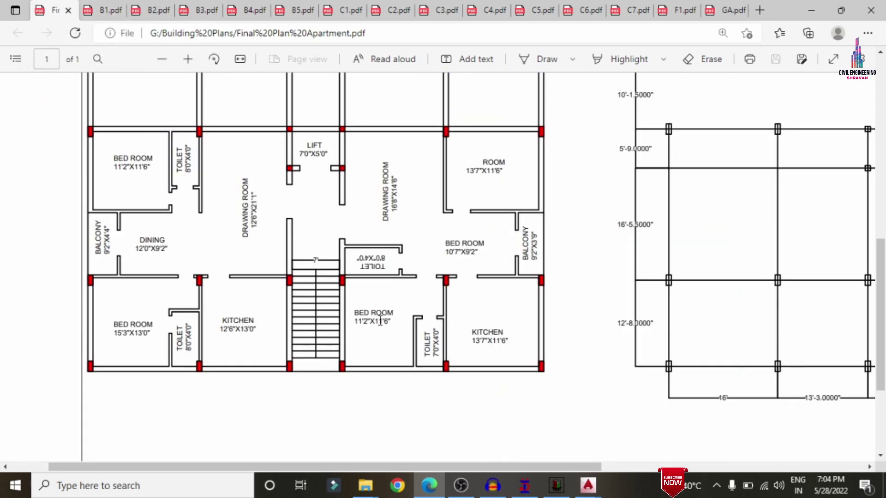
{"action": "scroll", "coordinate": [379, 322], "scroll_direction": "down", "scroll_amount": 5, "text": "ctrl"}
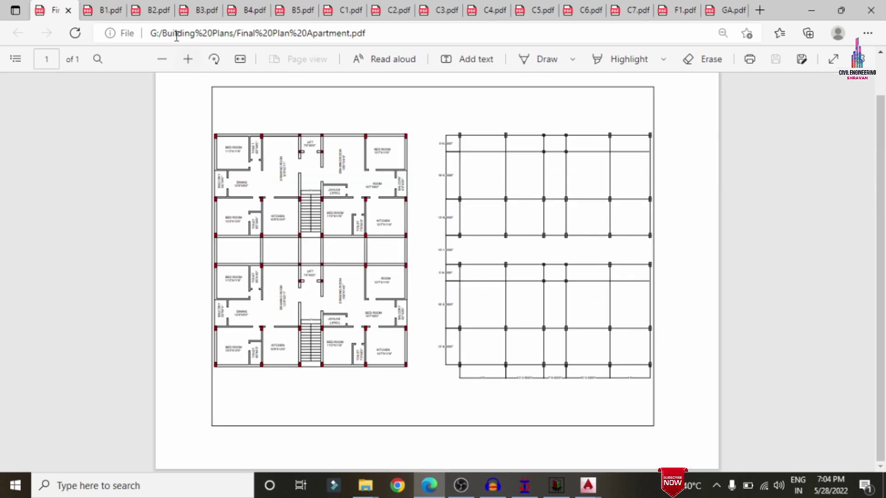
Look through the exported beam, column and F1 footing PDFs in turn, and view the full GA footing layout sheet.
{"action": "left_click", "coordinate": [98, 6]}
{"action": "left_click", "coordinate": [150, 9]}
{"action": "left_click", "coordinate": [199, 9]}
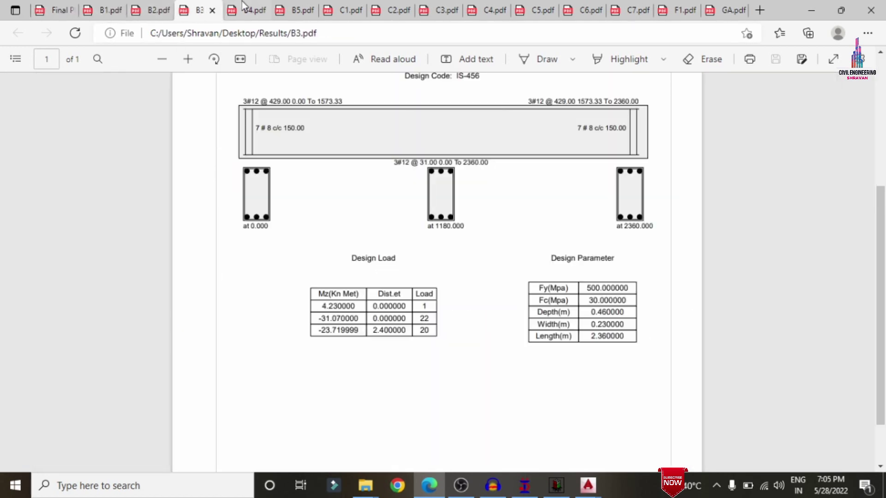
{"action": "left_click", "coordinate": [245, 10]}
{"action": "left_click", "coordinate": [356, 6]}
{"action": "left_click", "coordinate": [393, 8]}
{"action": "left_click", "coordinate": [538, 27]}
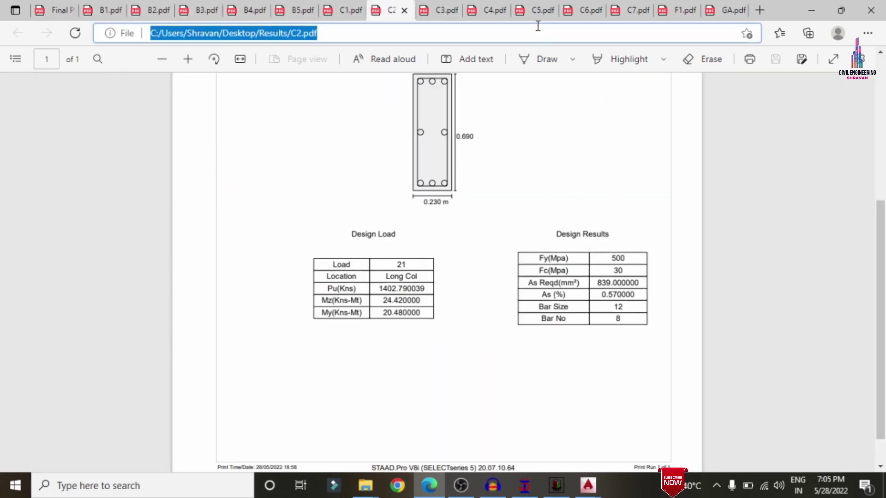
{"action": "left_click", "coordinate": [544, 11]}
{"action": "left_click", "coordinate": [620, 8]}
{"action": "left_click", "coordinate": [675, 6]}
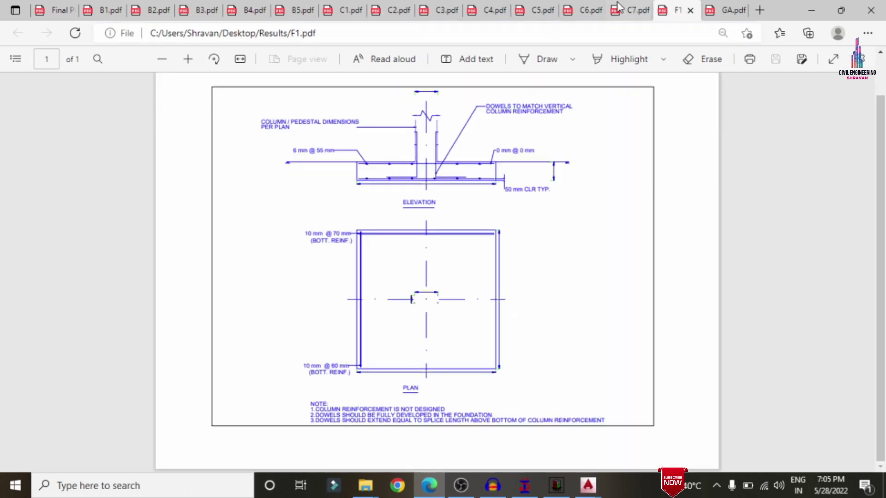
{"action": "left_click", "coordinate": [717, 6]}
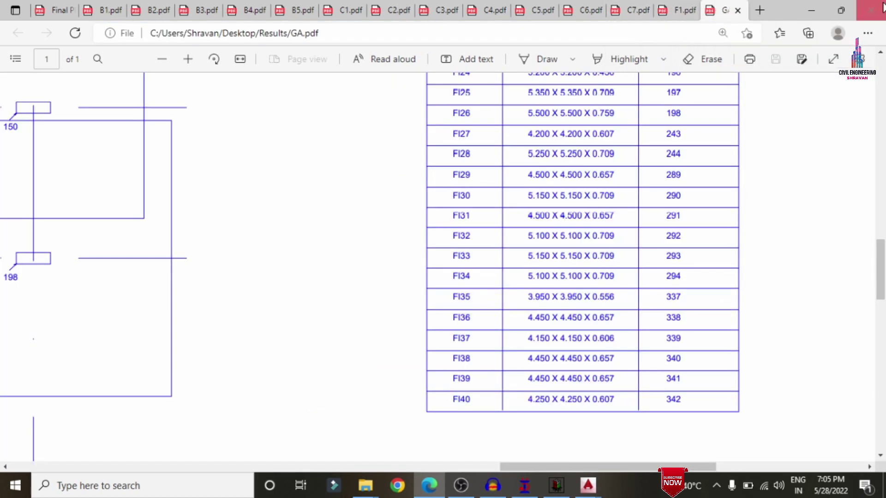
{"action": "scroll", "coordinate": [696, 225], "scroll_direction": "down", "scroll_amount": 5, "text": "ctrl"}
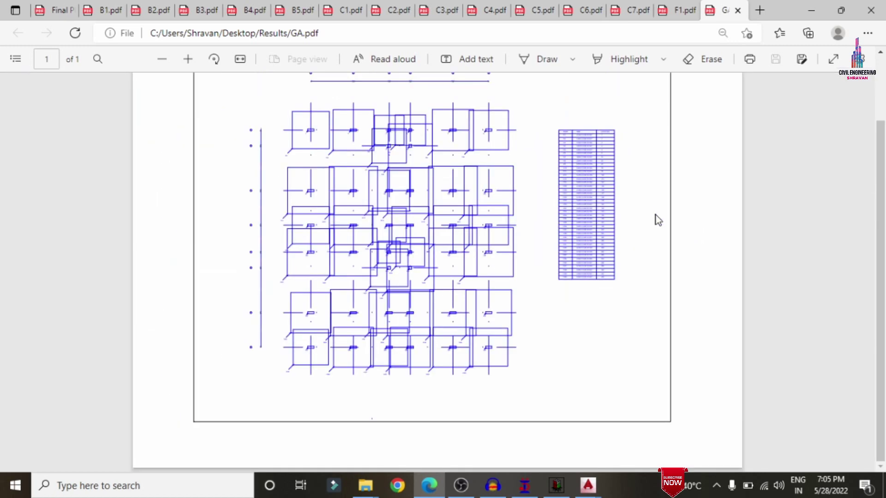
{"action": "scroll", "coordinate": [628, 219], "scroll_direction": "up", "scroll_amount": 2}
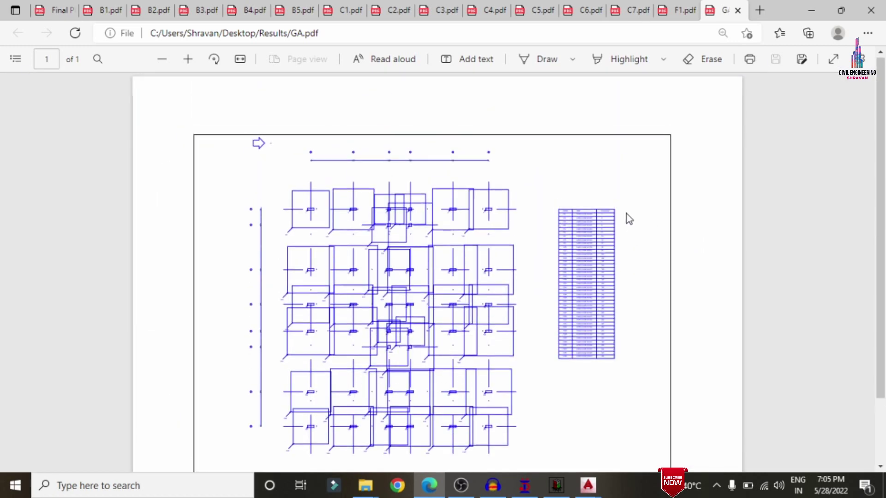
Minimise Edge and close the Results folder window to return to the FGA drawing in AutoCAD.
{"action": "left_click", "coordinate": [814, 7]}
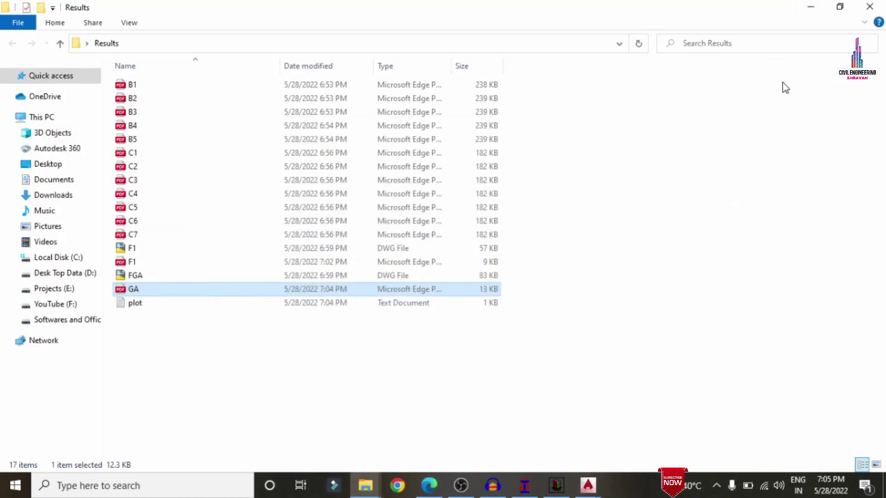
{"action": "left_click", "coordinate": [869, 7]}
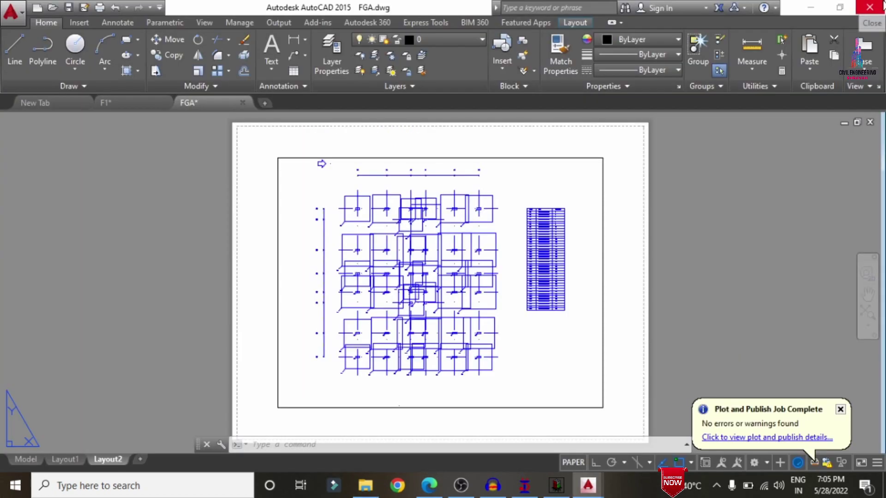